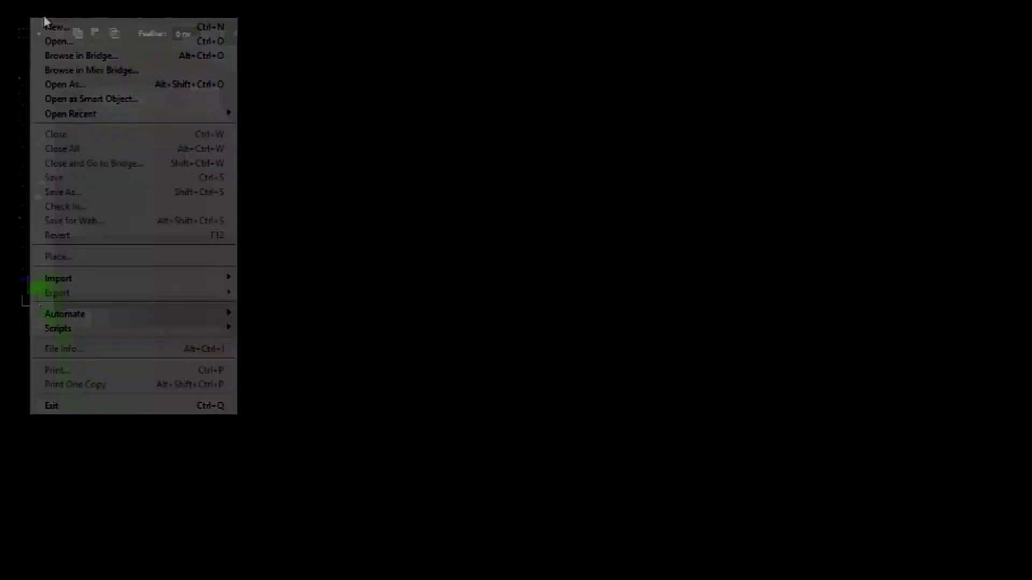
Step: Create a new blank 1280×720 px, 72 ppi document and select the Move tool
click(51, 26)
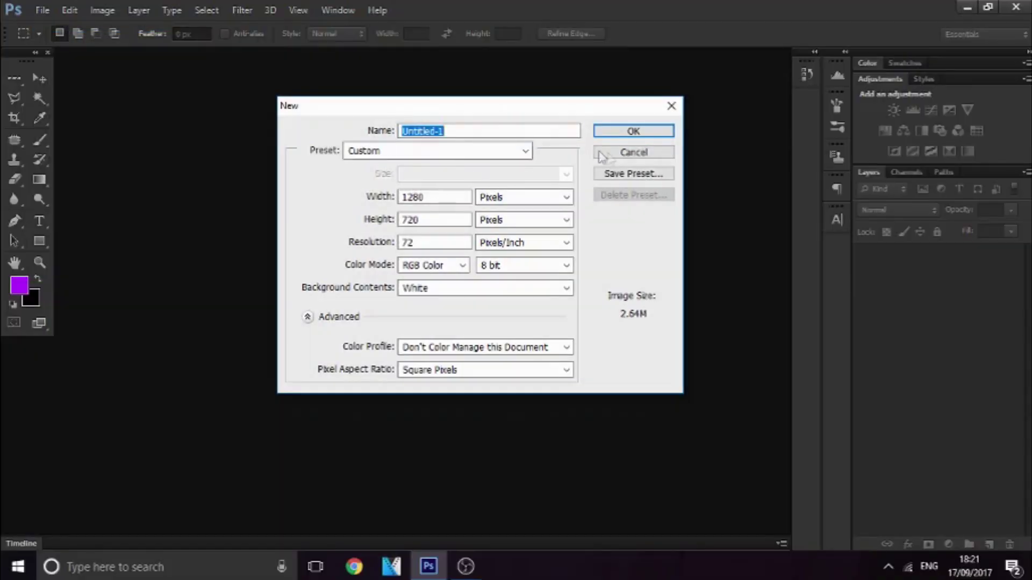
click(633, 132)
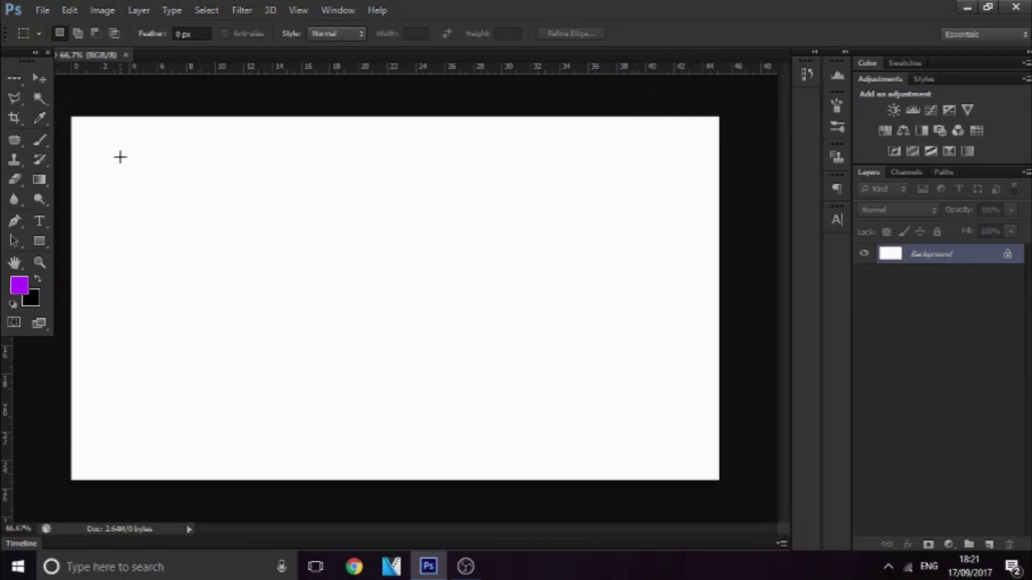
click(41, 81)
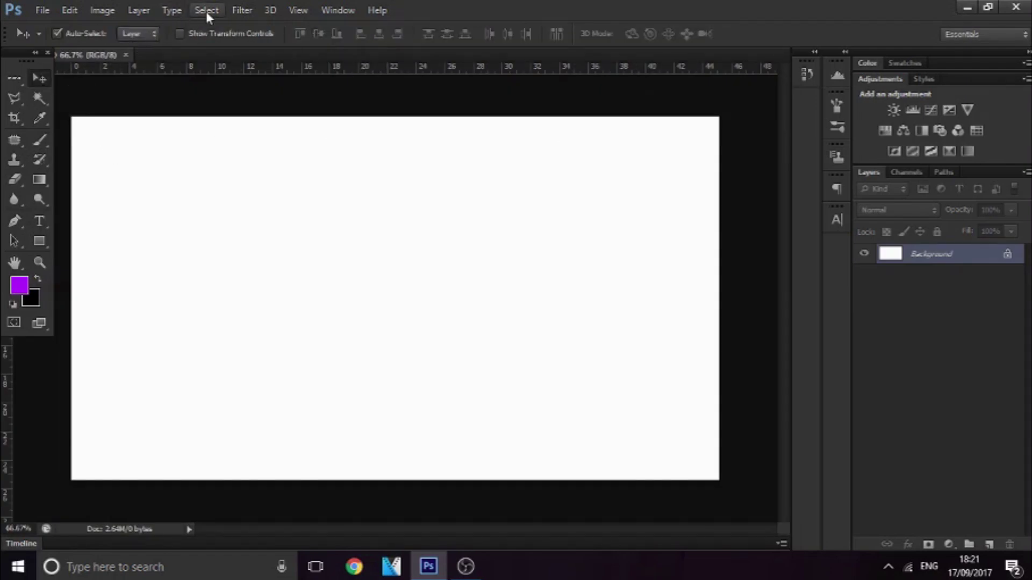
Step: Browse the Filter menu categories and close it without applying a filter
click(243, 10)
click(243, 11)
mouse_move(274, 211)
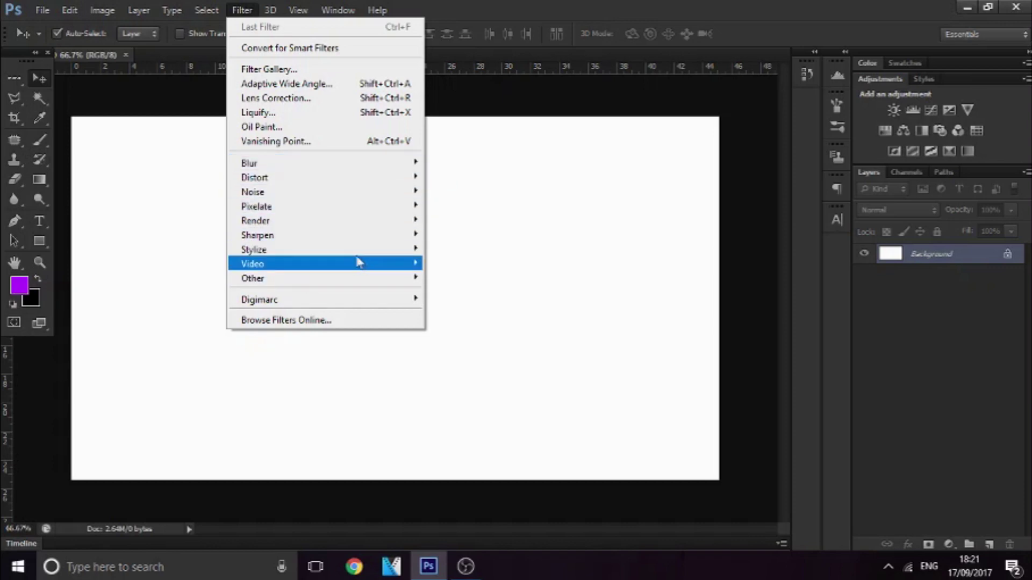
mouse_move(354, 253)
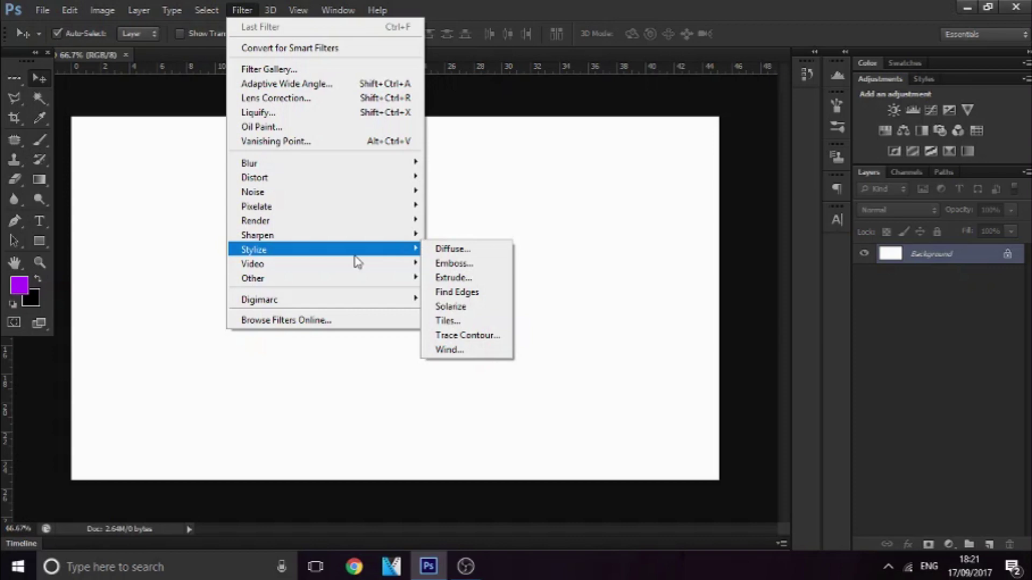
click(521, 159)
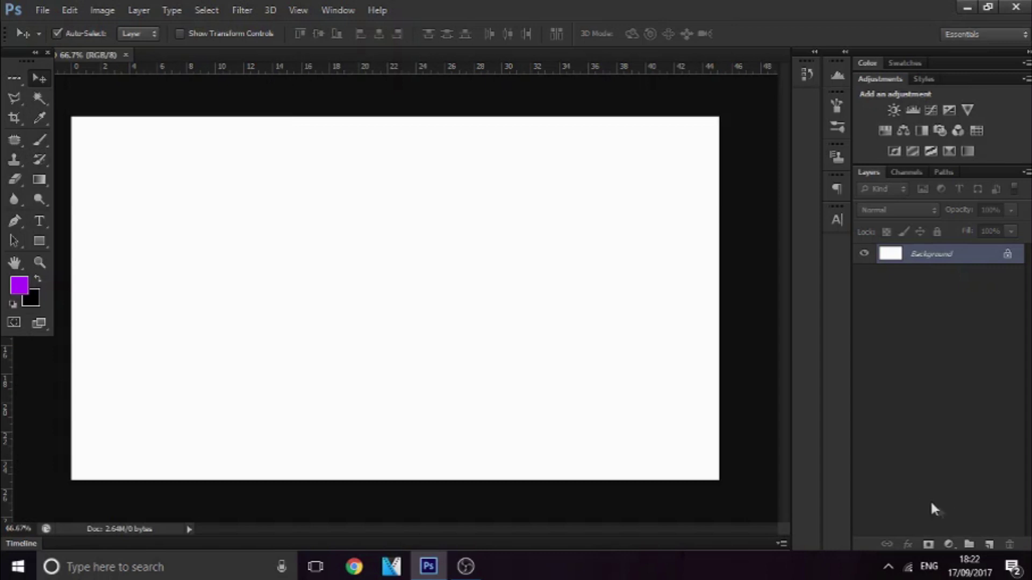
Step: Add a new layer and render clouds onto it with Filter > Render > Clouds
click(990, 546)
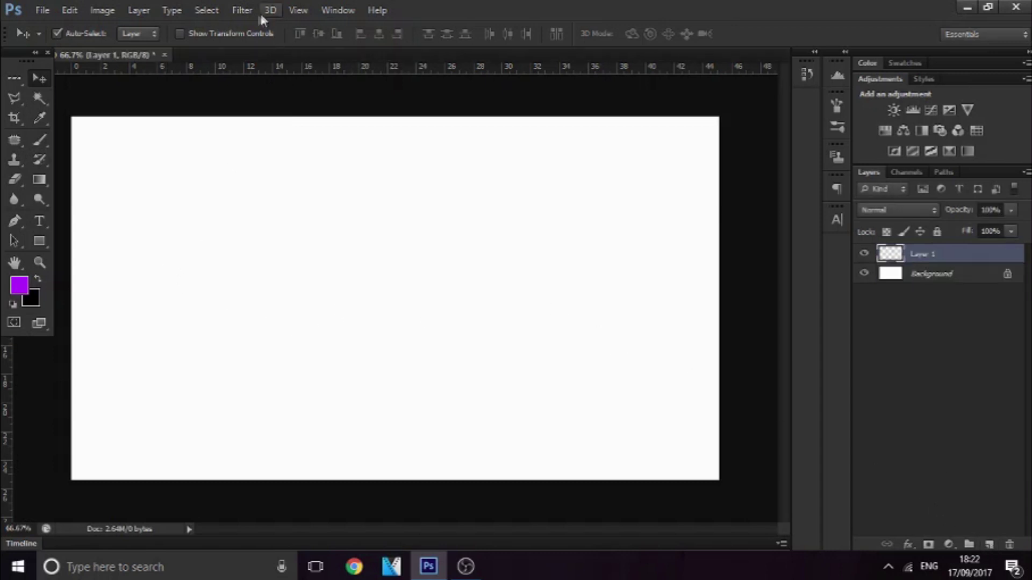
click(242, 10)
mouse_move(359, 228)
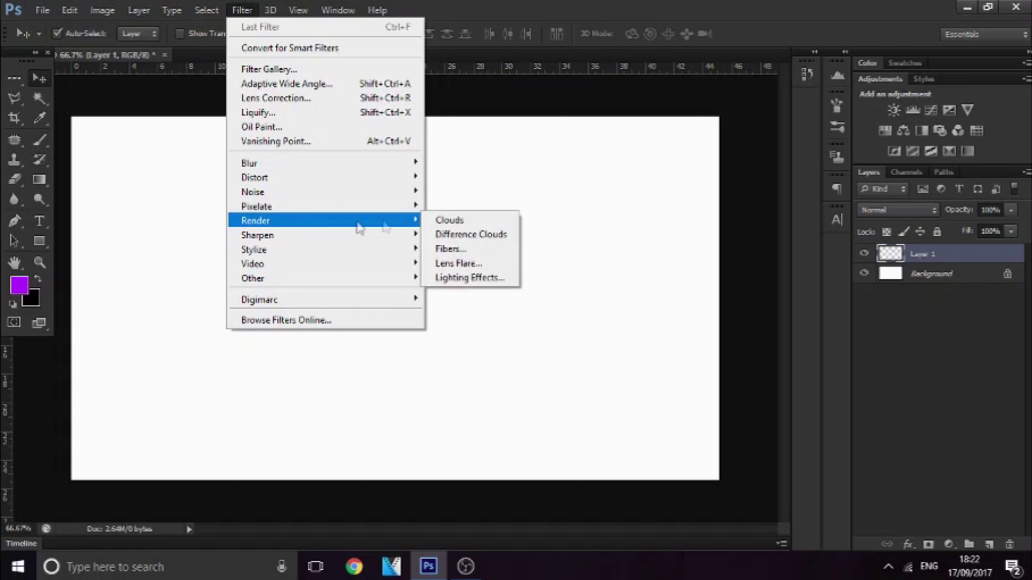
click(438, 221)
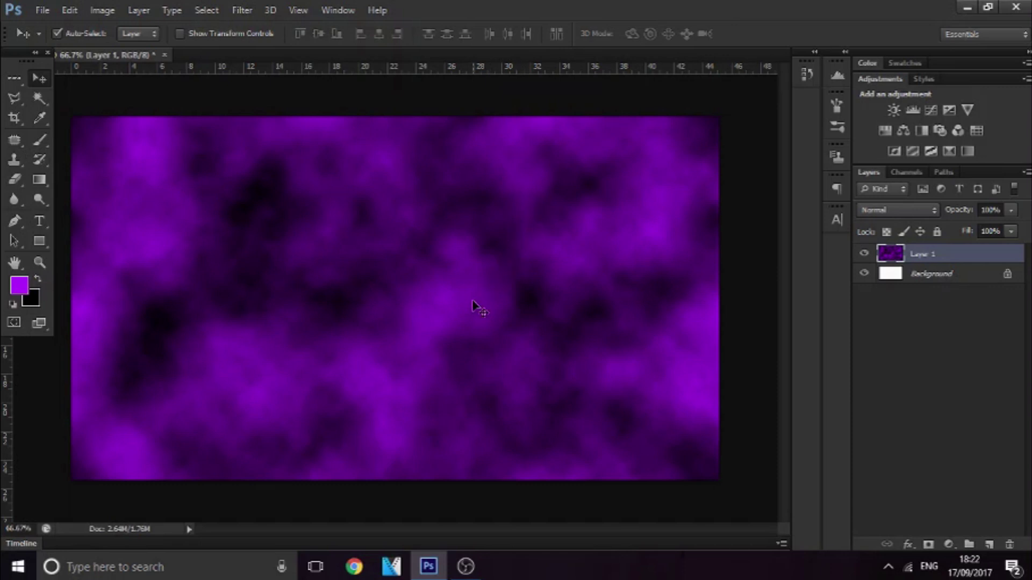
Step: Swap colours and change the foreground colour from purple to blue
click(38, 279)
click(26, 289)
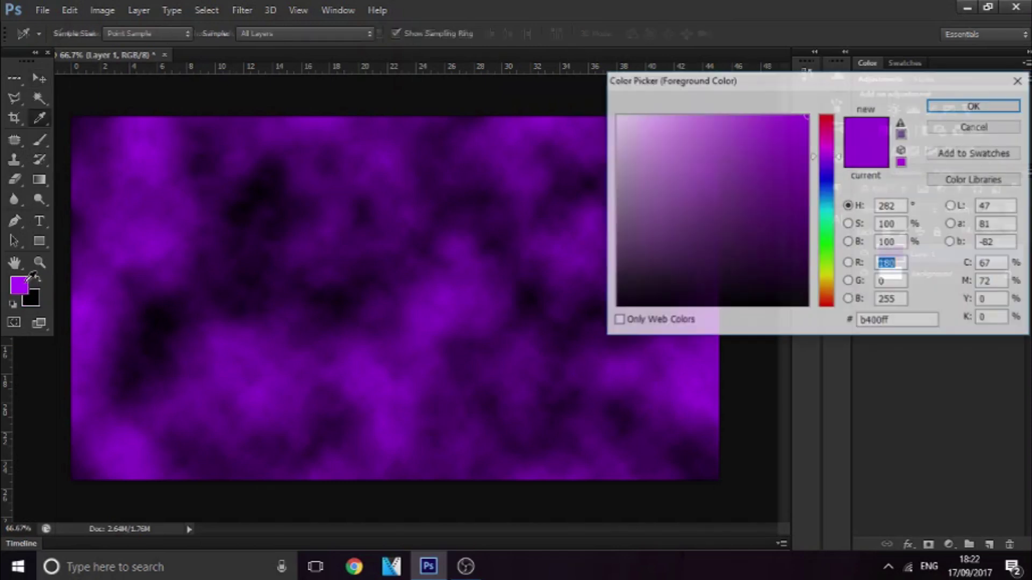
drag(833, 214, 833, 196)
click(970, 105)
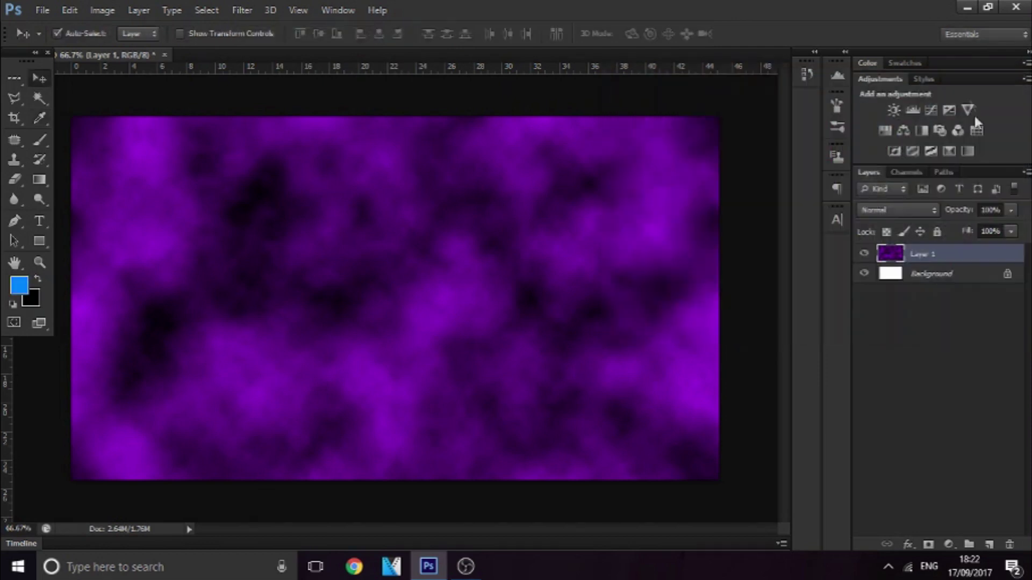
Step: Delete the purple clouds layer and render blue clouds onto the Background
key(Delete)
click(242, 10)
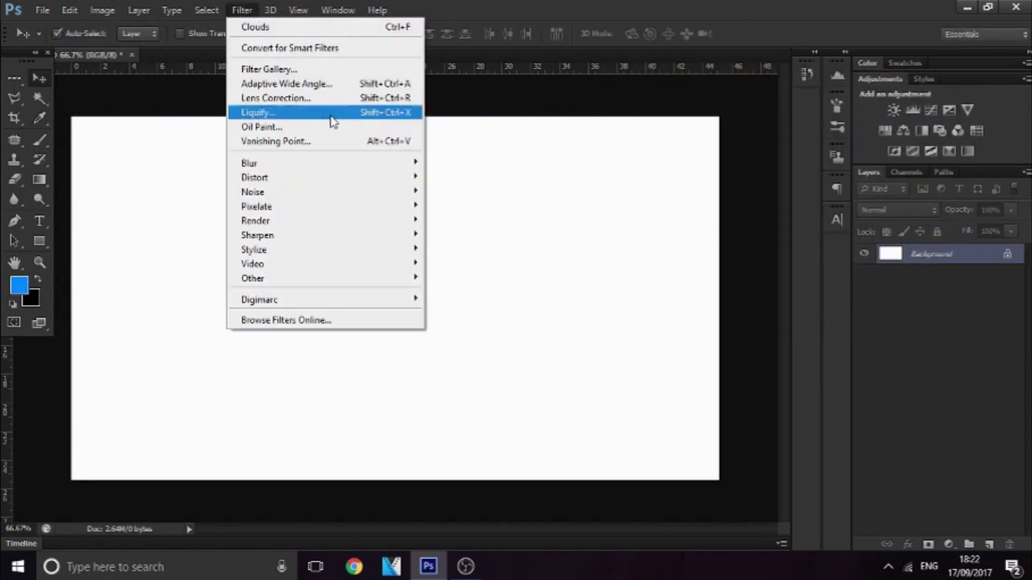
mouse_move(332, 221)
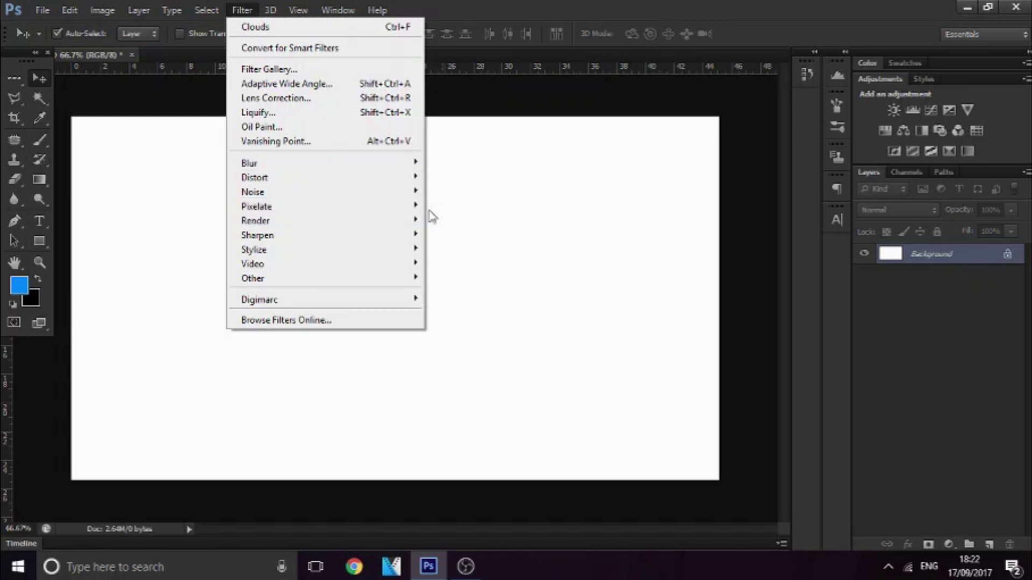
click(437, 221)
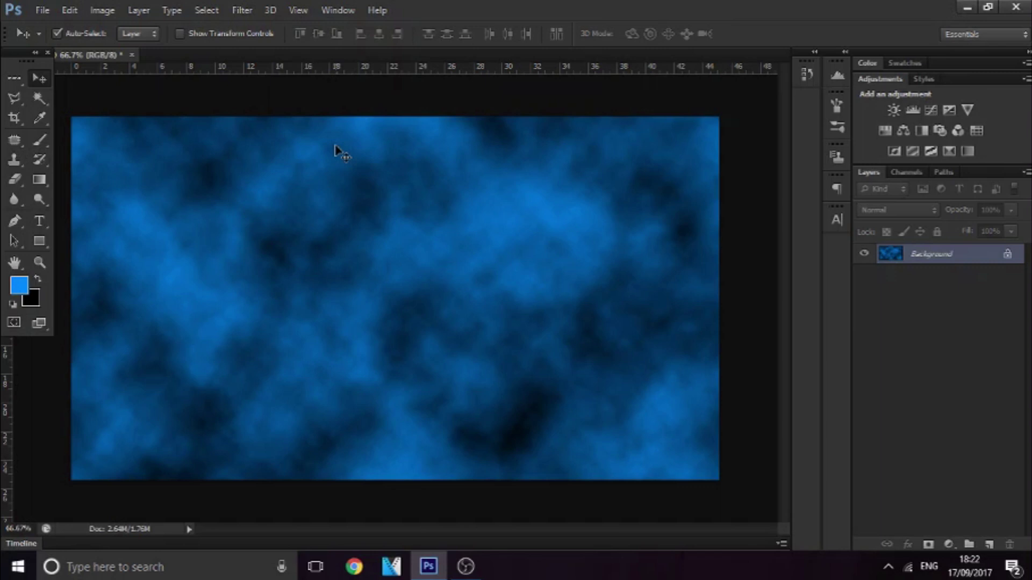
Step: Convert the Background into an editable layer named Layer 0, then open the Filter menu
double_click(971, 256)
click(643, 178)
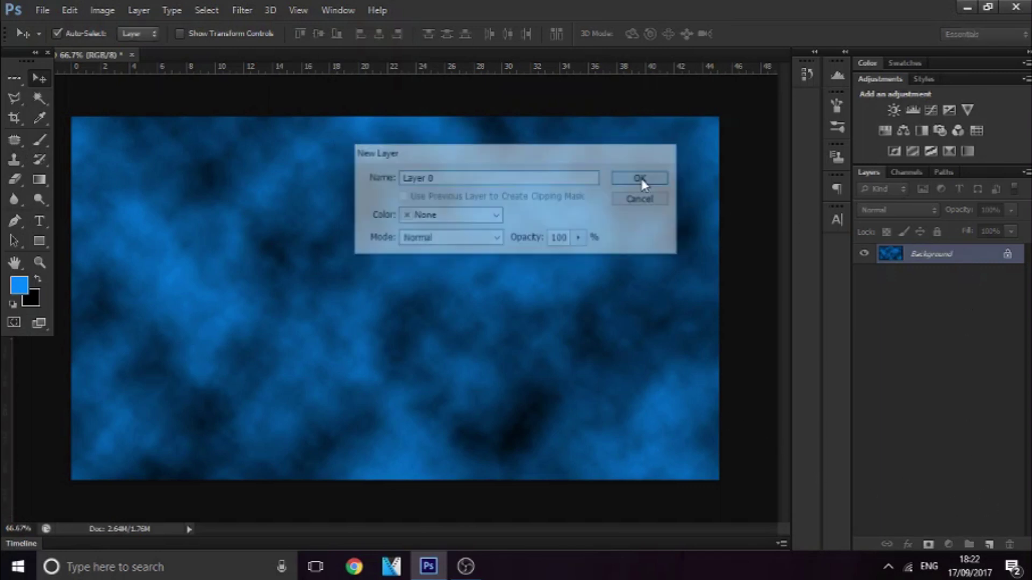
click(243, 11)
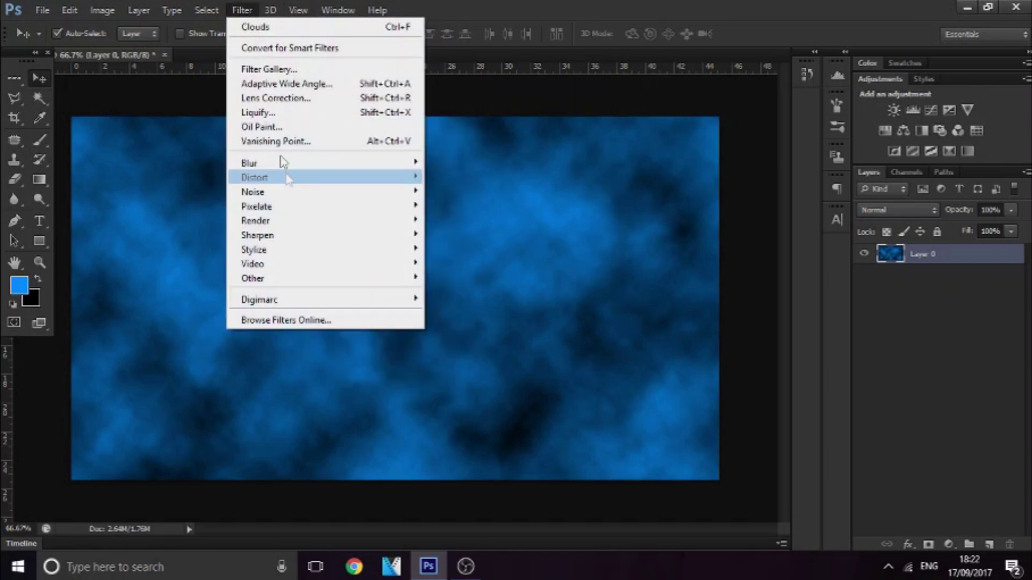
mouse_move(274, 280)
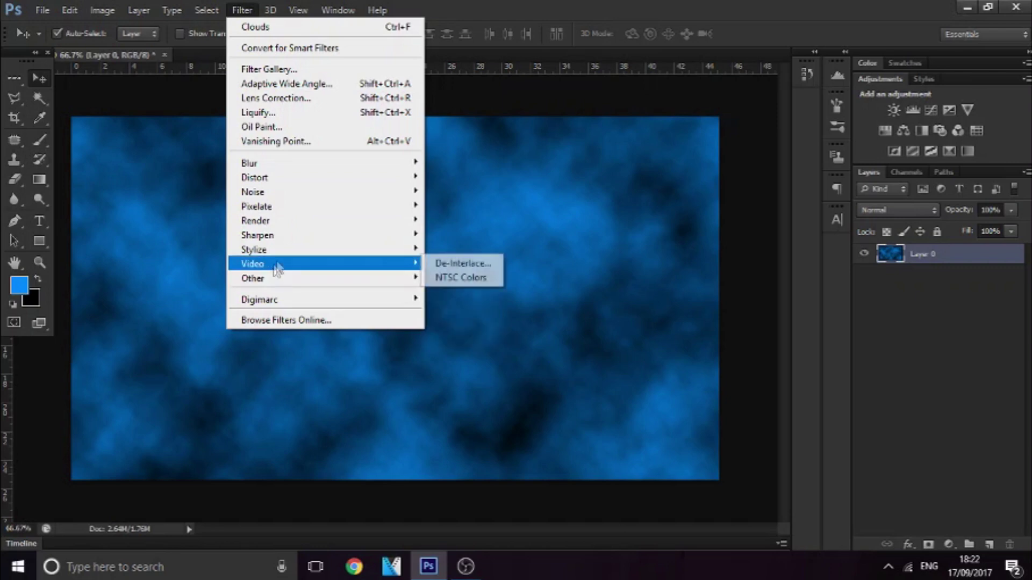
mouse_move(319, 205)
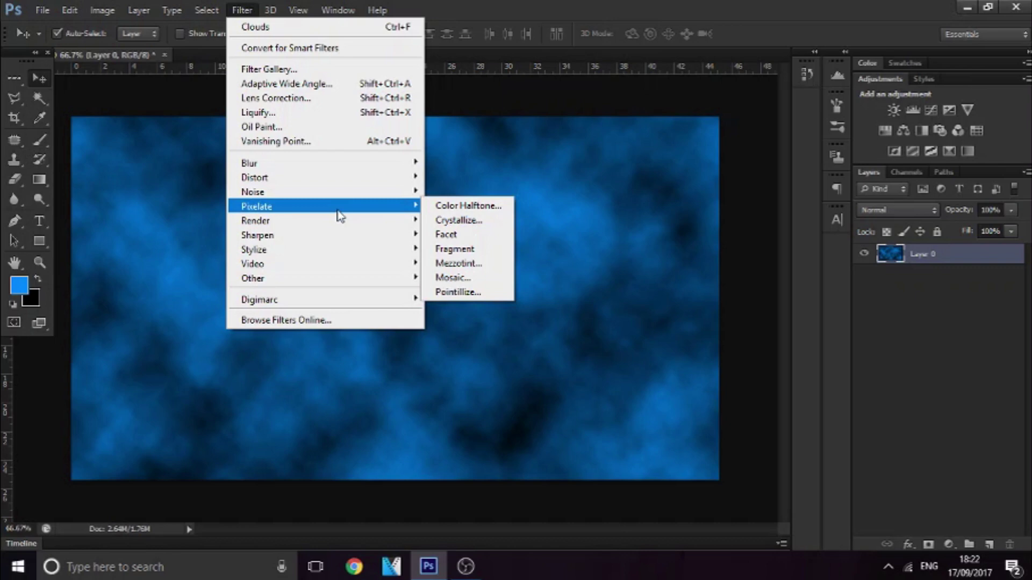
Step: Apply a Mosaic filter with cell size 30 to the blue clouds
click(451, 277)
drag(614, 286, 611, 286)
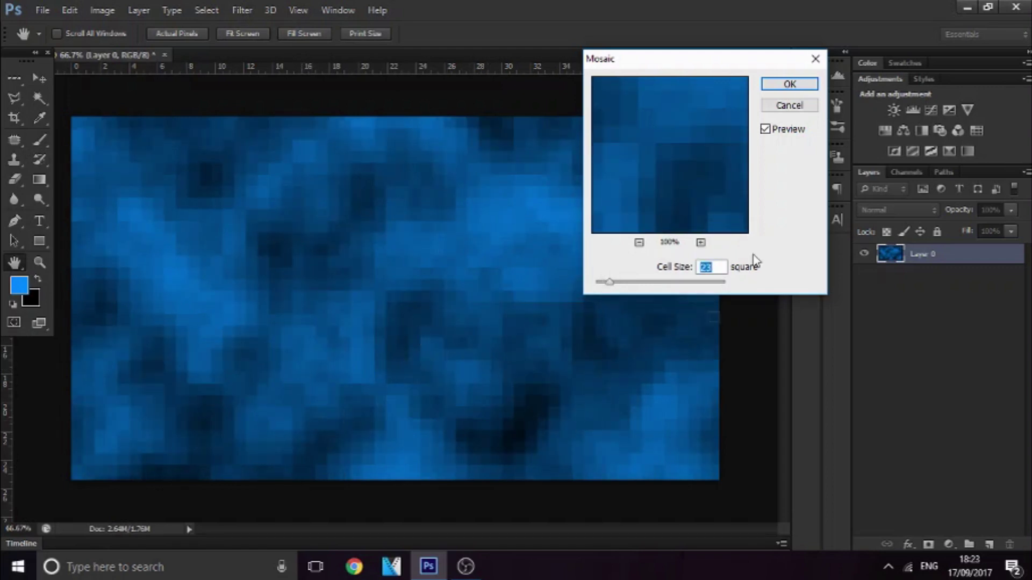
click(778, 83)
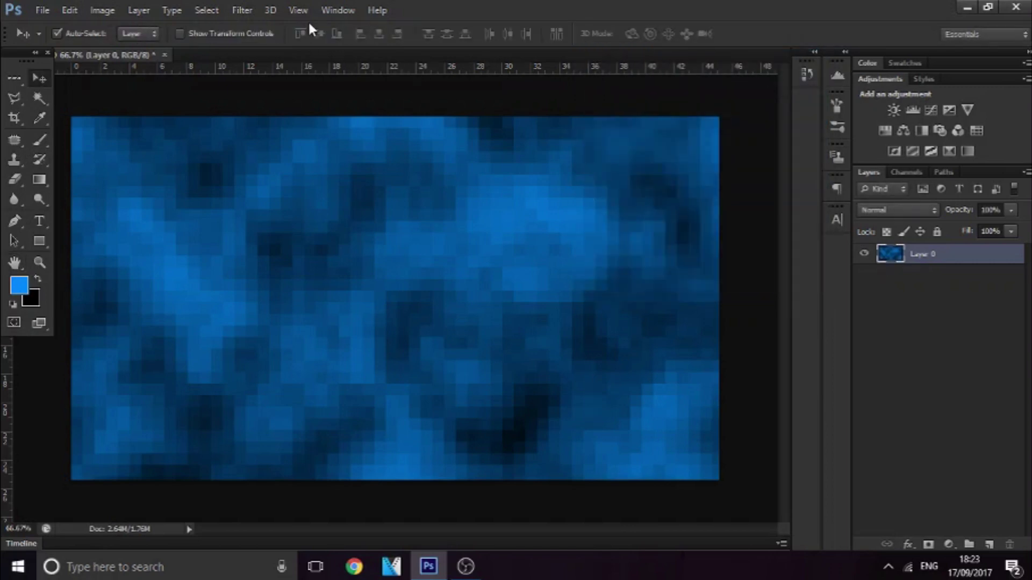
Step: Duplicate the mosaic layer, then apply Find Edges and invert the copy
key(ctrl+j)
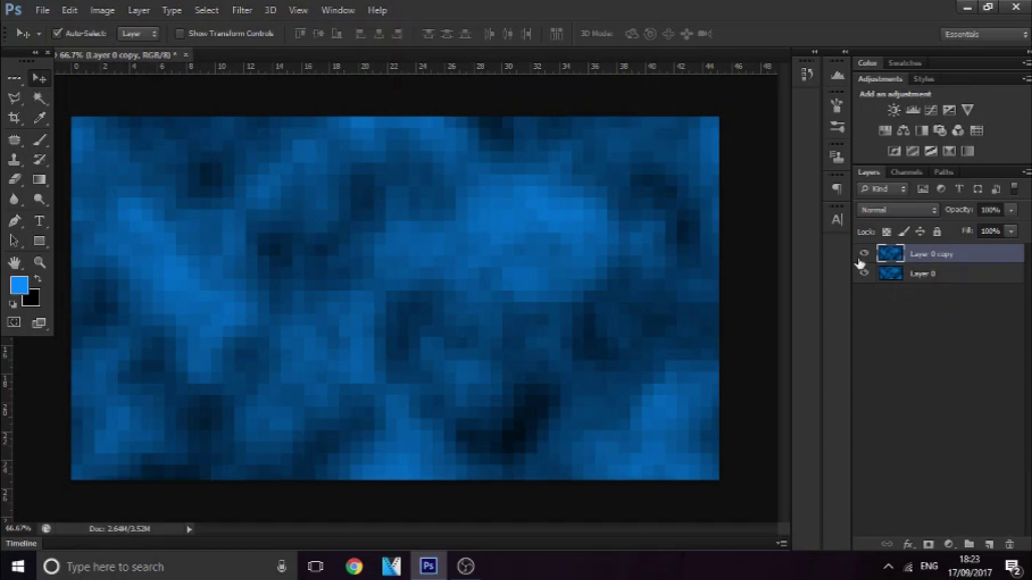
click(251, 11)
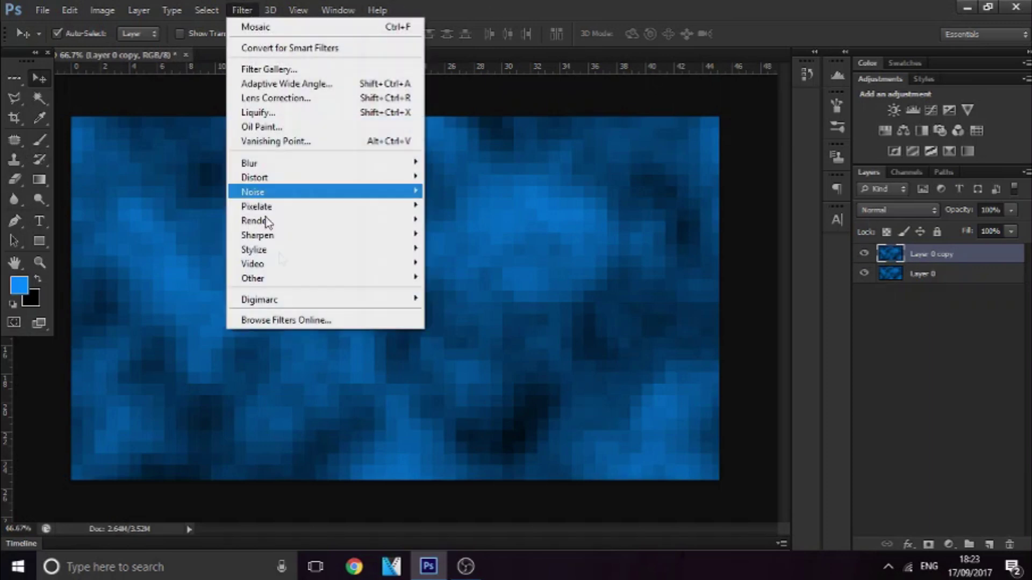
mouse_move(286, 251)
click(457, 292)
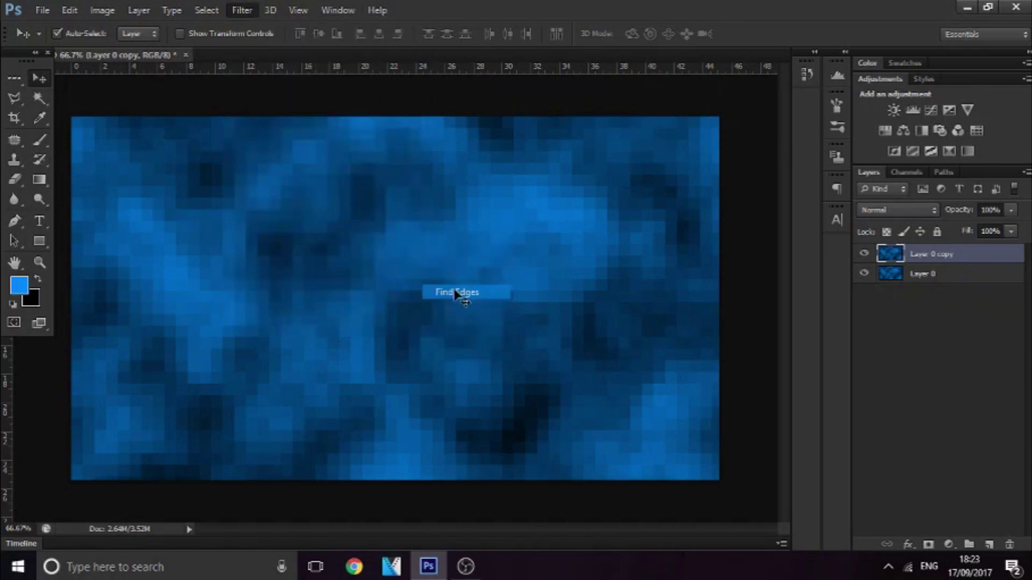
key(ctrl+i)
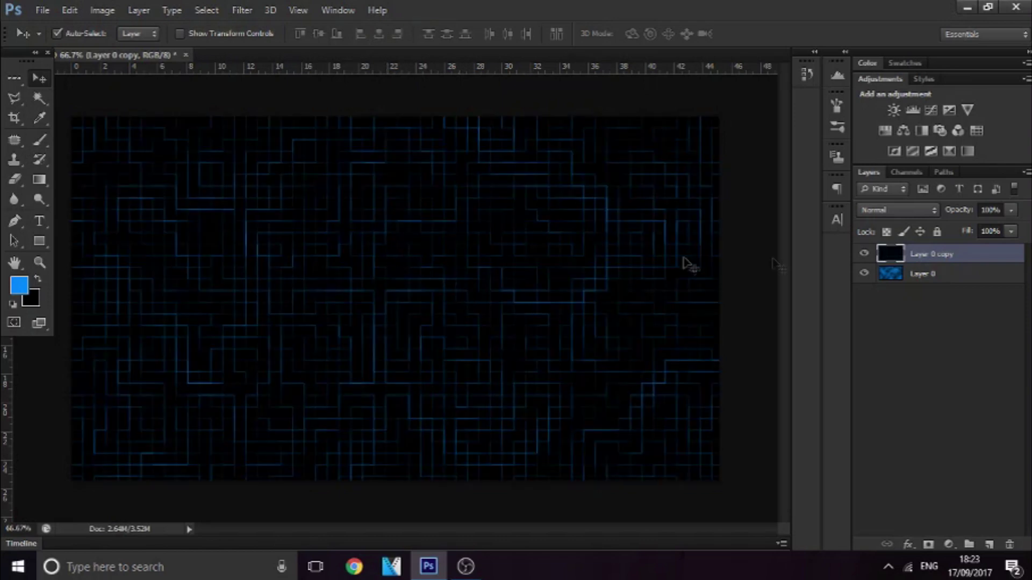
Step: Set the Layer 0 copy's blend mode to Color Dodge and make it visible
click(912, 211)
click(907, 140)
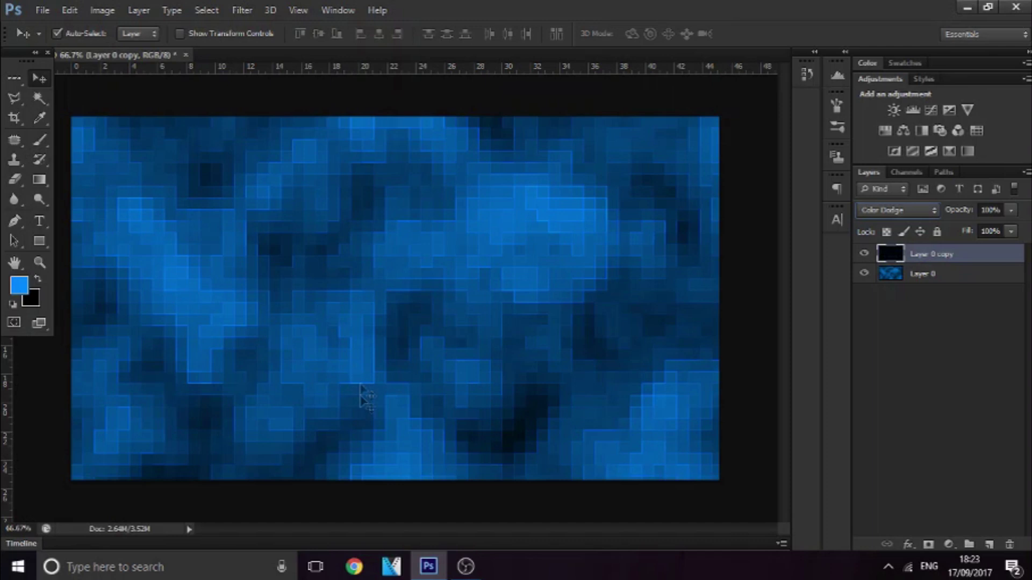
key(Return)
click(860, 257)
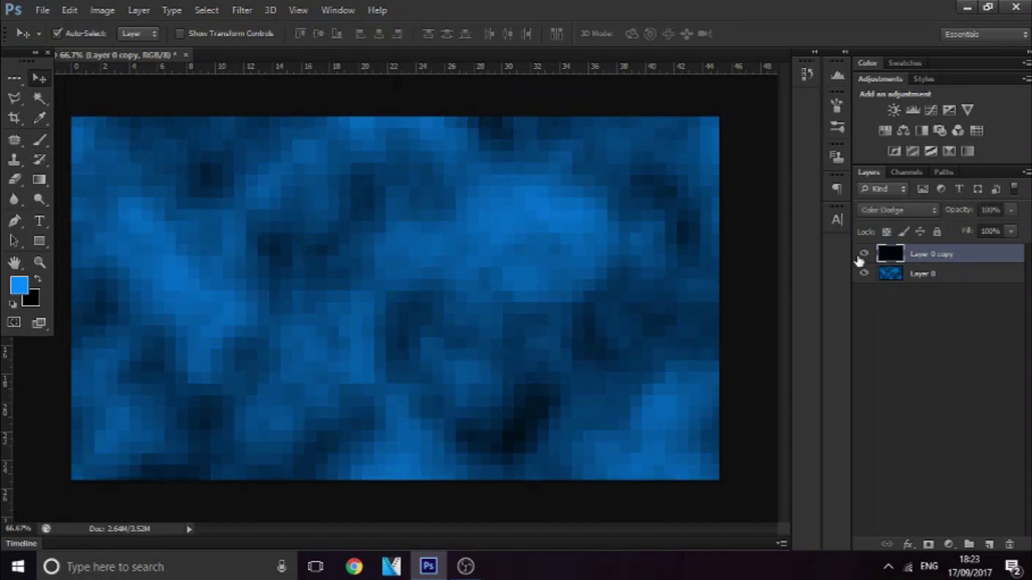
click(15, 179)
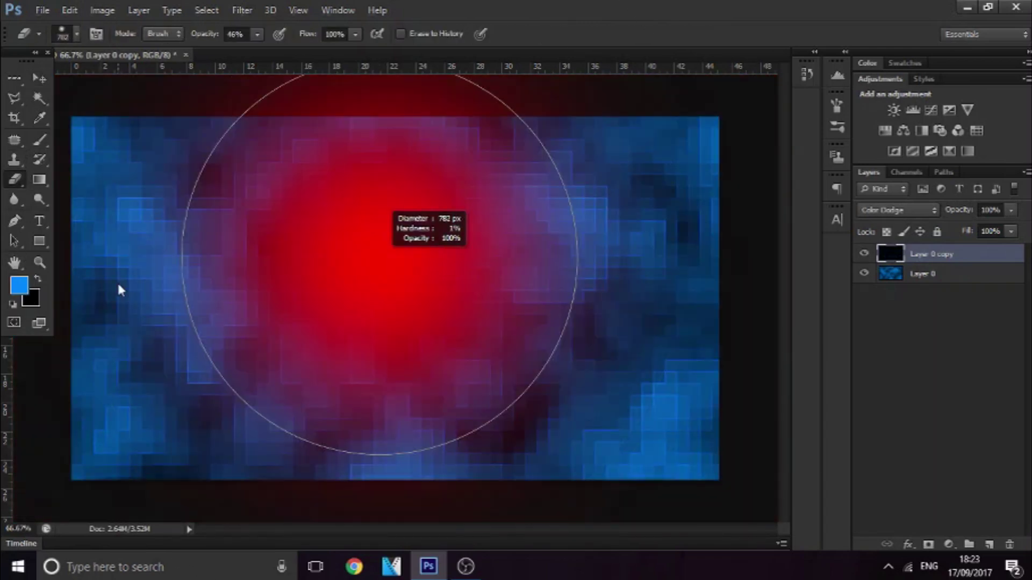
Step: Resize the eraser brush and erase a spot and sweeping swirls from Layer 0 copy
alt+right_click(353, 299)
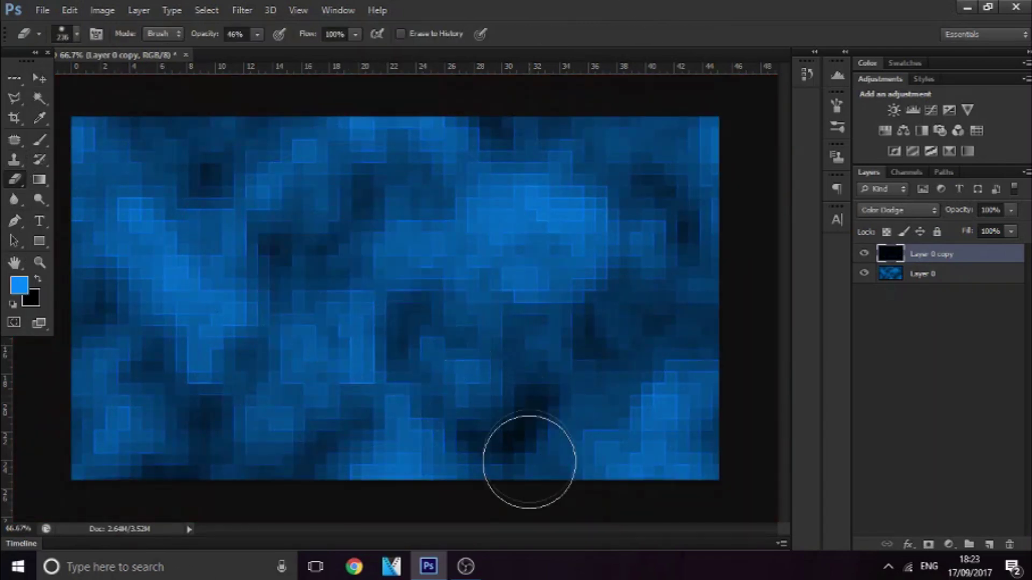
drag(523, 430, 489, 411)
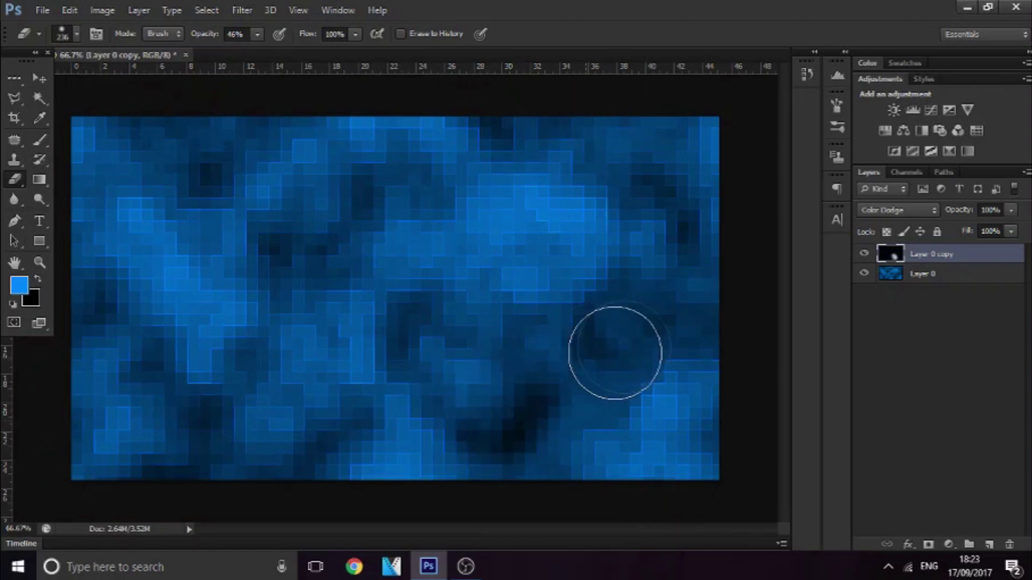
mouse_move(584, 145)
mouse_down()
mouse_move(521, 119)
mouse_move(313, 264)
mouse_move(281, 257)
mouse_move(189, 441)
mouse_move(192, 484)
mouse_move(199, 388)
mouse_move(81, 309)
mouse_move(119, 302)
mouse_move(158, 354)
mouse_move(182, 144)
mouse_up()
Step: Set the eraser opacity to 99%, return to the Move tool, and select both mosaic layers
click(257, 34)
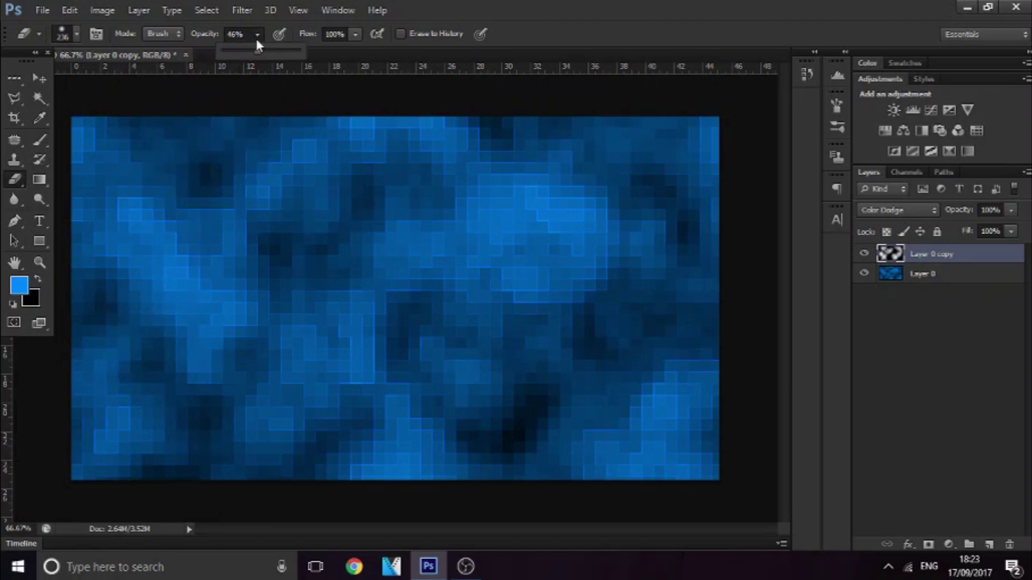
drag(283, 57, 302, 52)
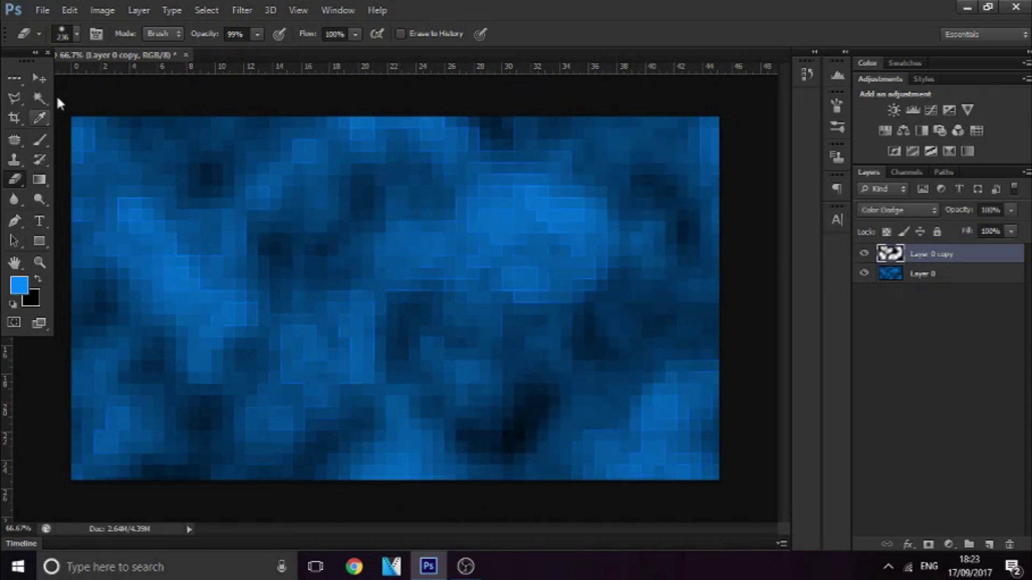
key(v)
shift+click(922, 273)
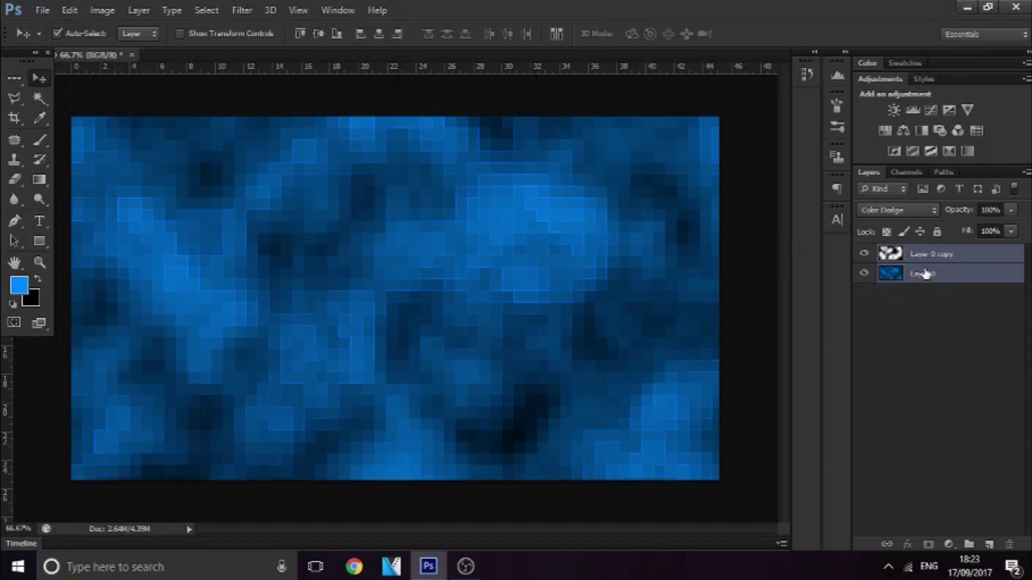
Step: Group the two mosaic layers into Group 1 and check its visibility
key(ctrl+g)
click(864, 254)
click(864, 254)
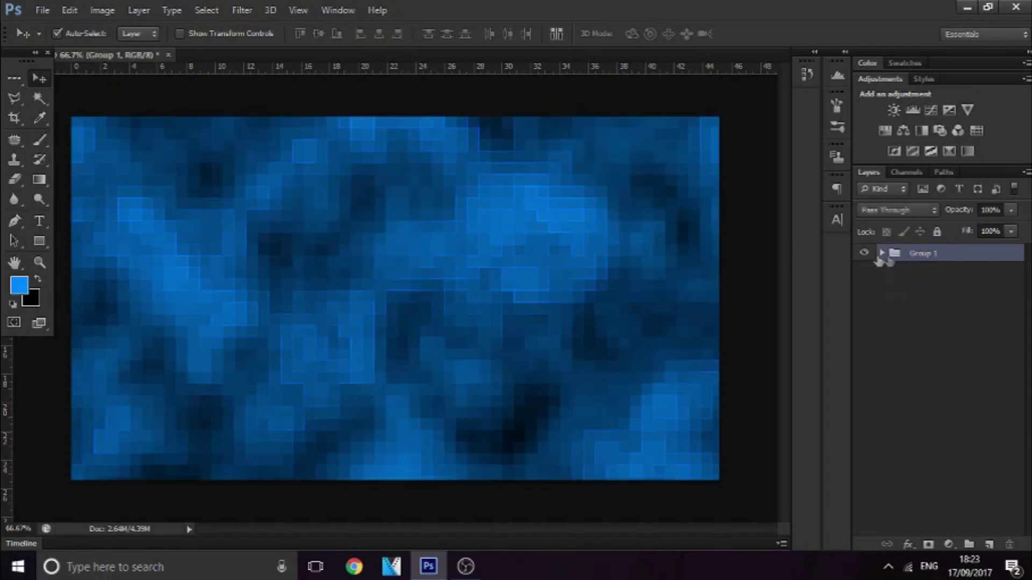
Step: Add a new layer above Group 1 and render clouds, regenerating until the pattern looks right
click(990, 546)
click(251, 11)
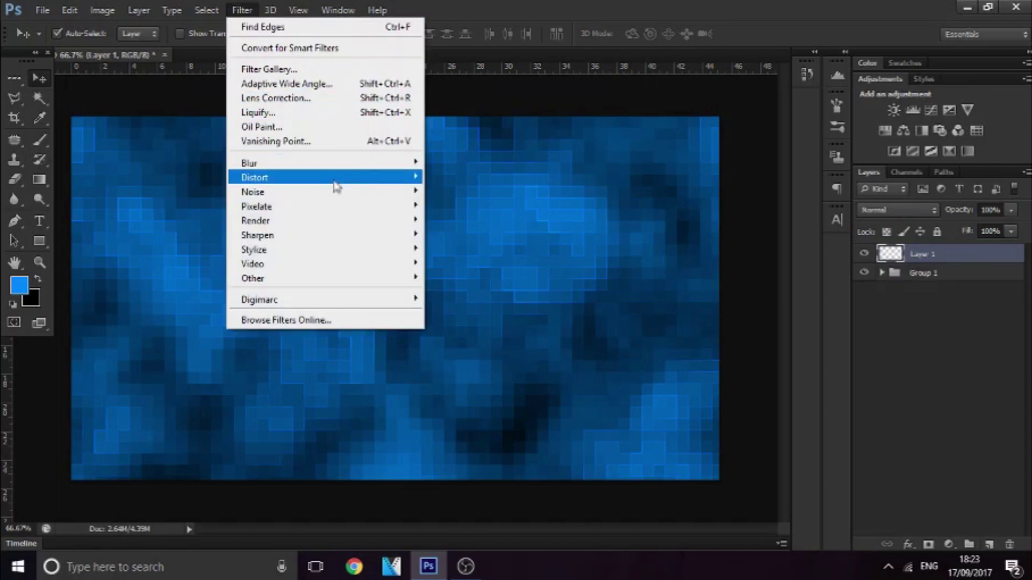
mouse_move(346, 223)
click(449, 220)
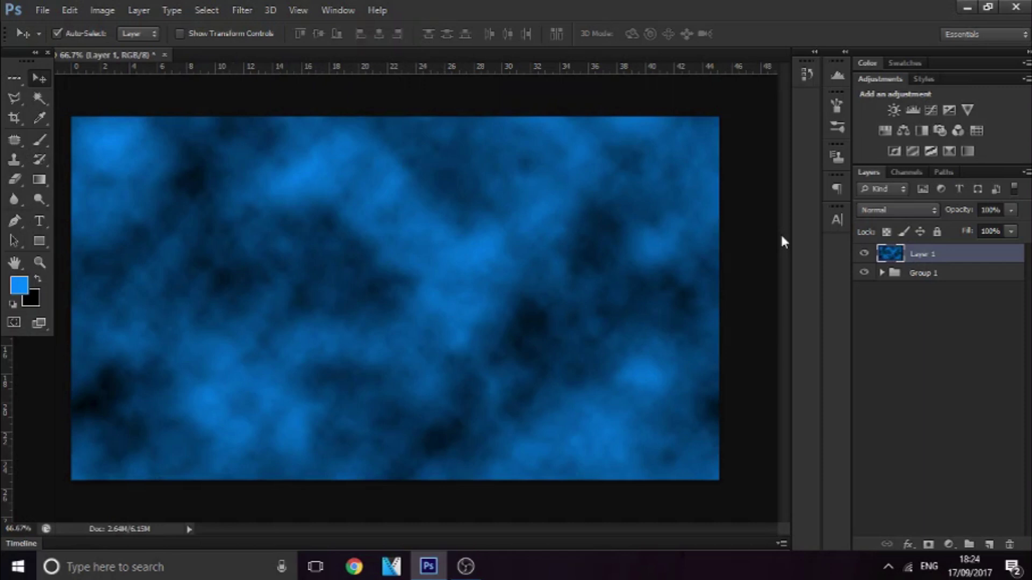
key(ctrl+f)
key(ctrl+f)
key(ctrl+f)
key(ctrl+f)
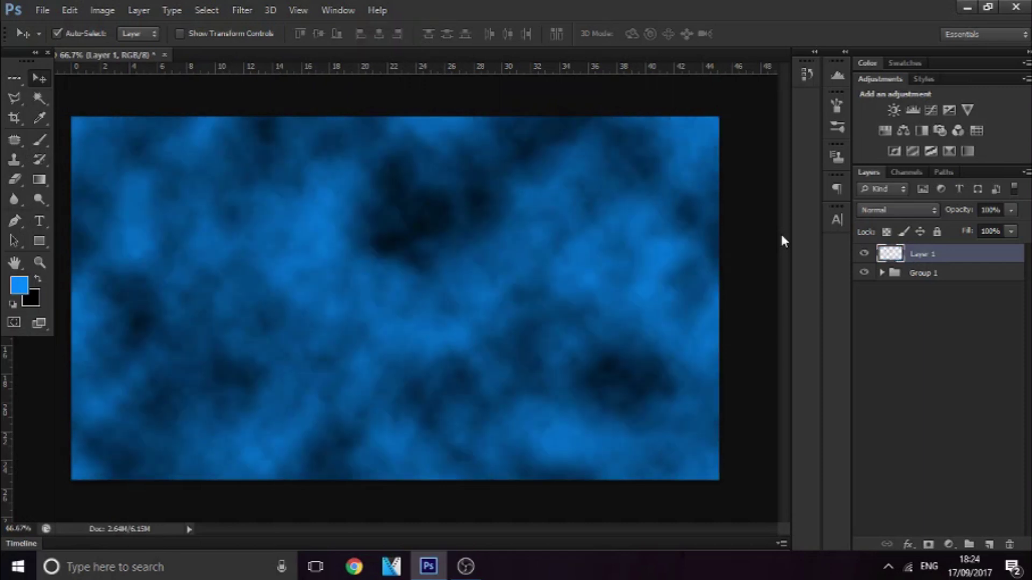
key(ctrl+f)
key(ctrl+f)
key(ctrl+f)
key(ctrl+f)
key(ctrl+f)
key(ctrl+f)
key(ctrl+f)
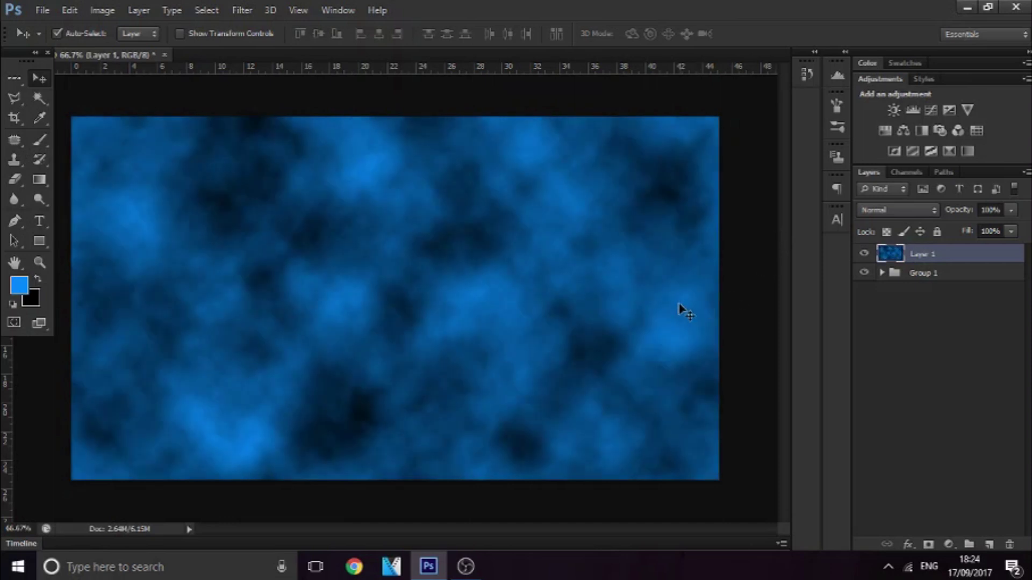
Step: Shift the clouds' hue from blue to red with Hue/Saturation
key(ctrl+u)
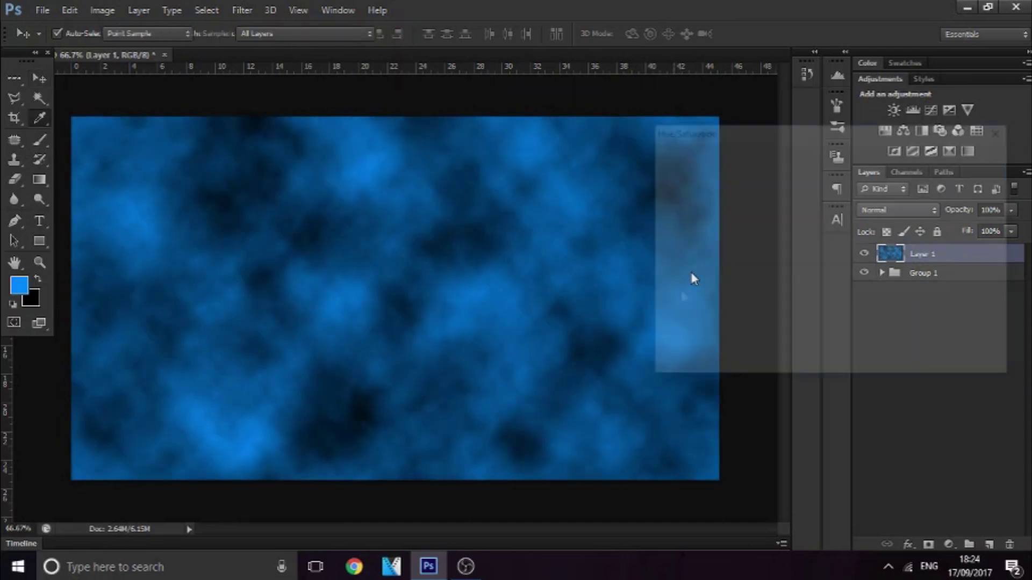
drag(796, 228, 862, 235)
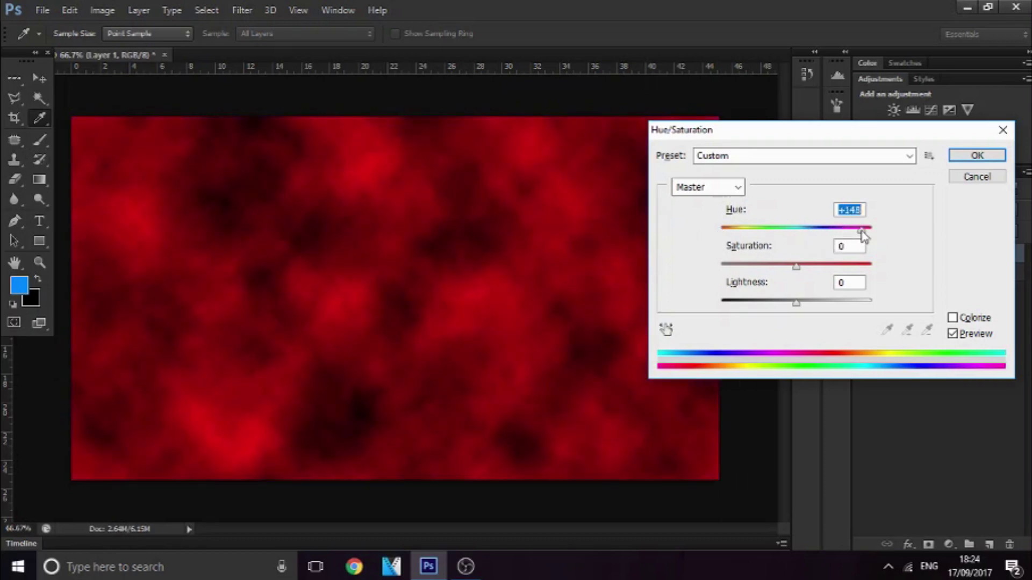
click(973, 156)
Step: Distort Layer 1's red clouds with a Ripple of Large size and 214% amount
key(v)
click(241, 11)
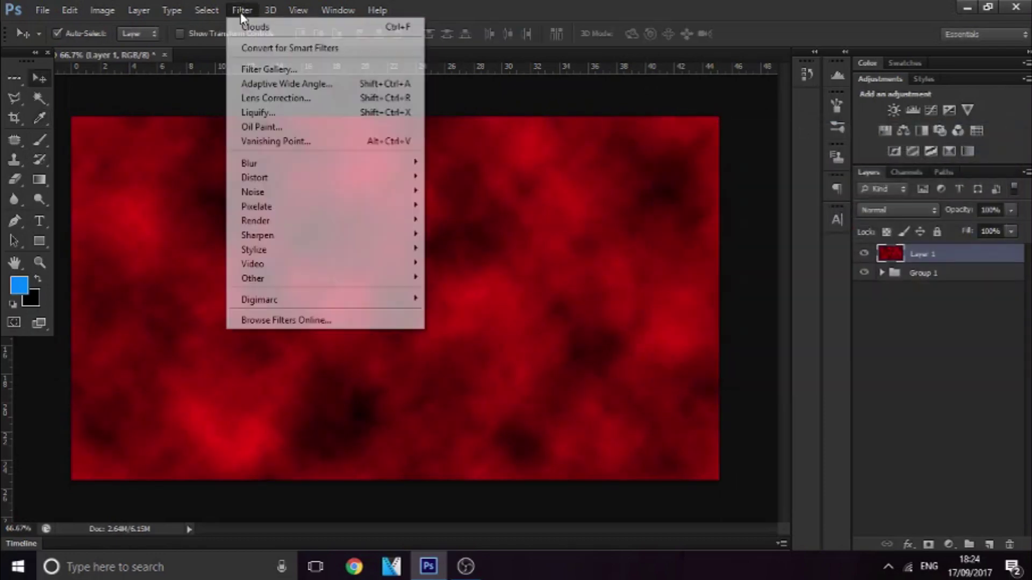
mouse_move(265, 176)
click(483, 225)
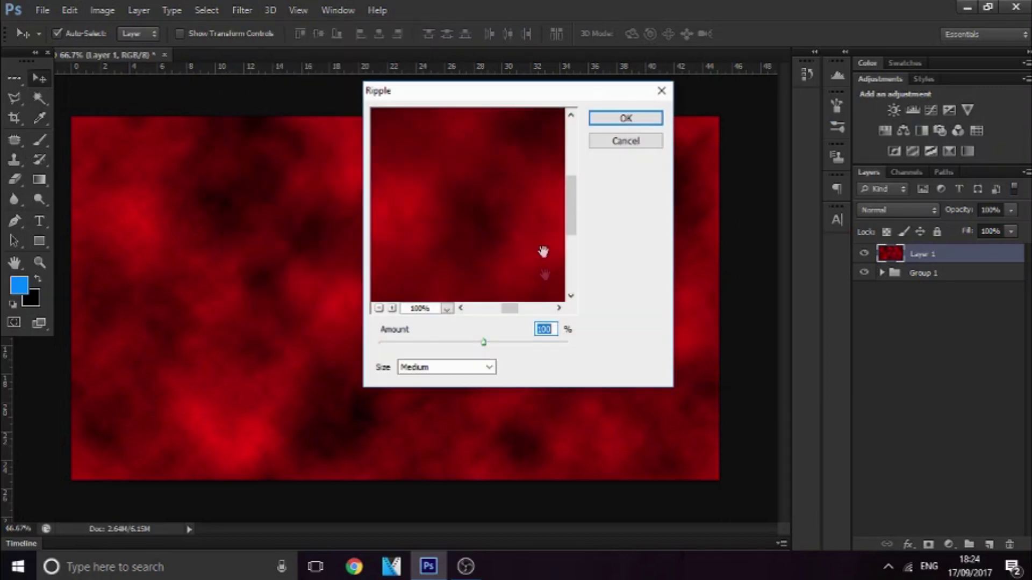
click(458, 368)
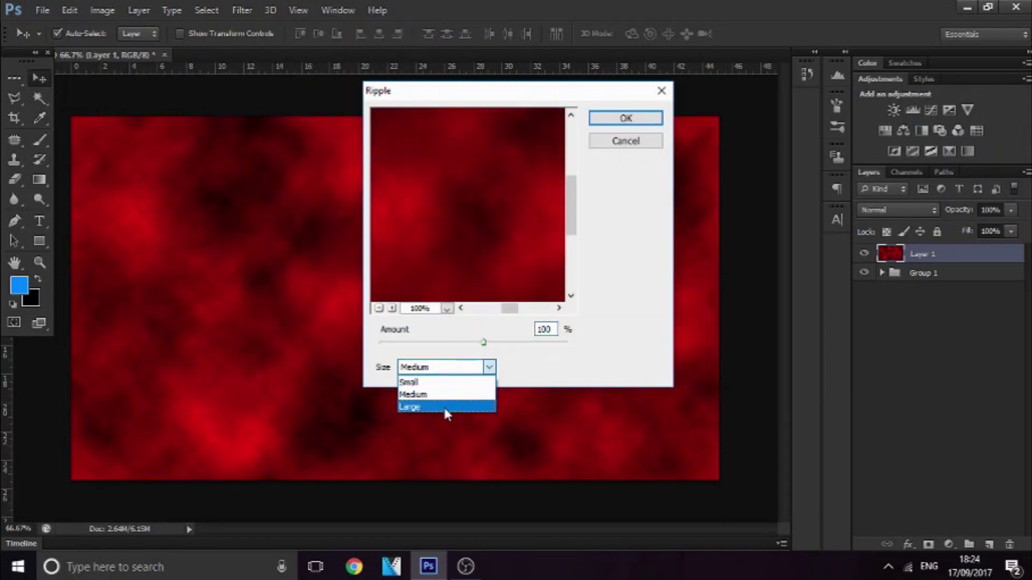
click(444, 406)
drag(484, 343, 494, 342)
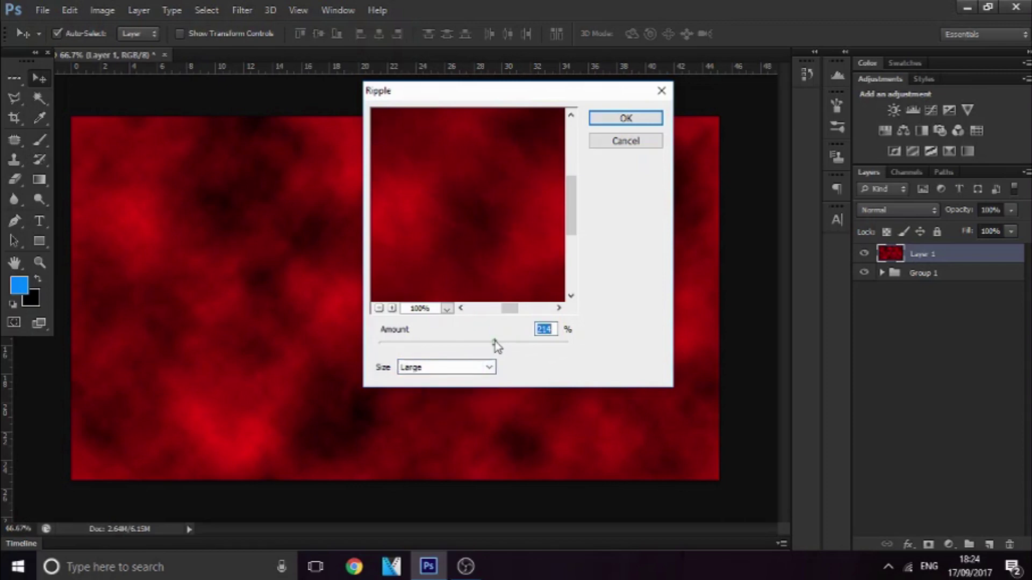
click(624, 120)
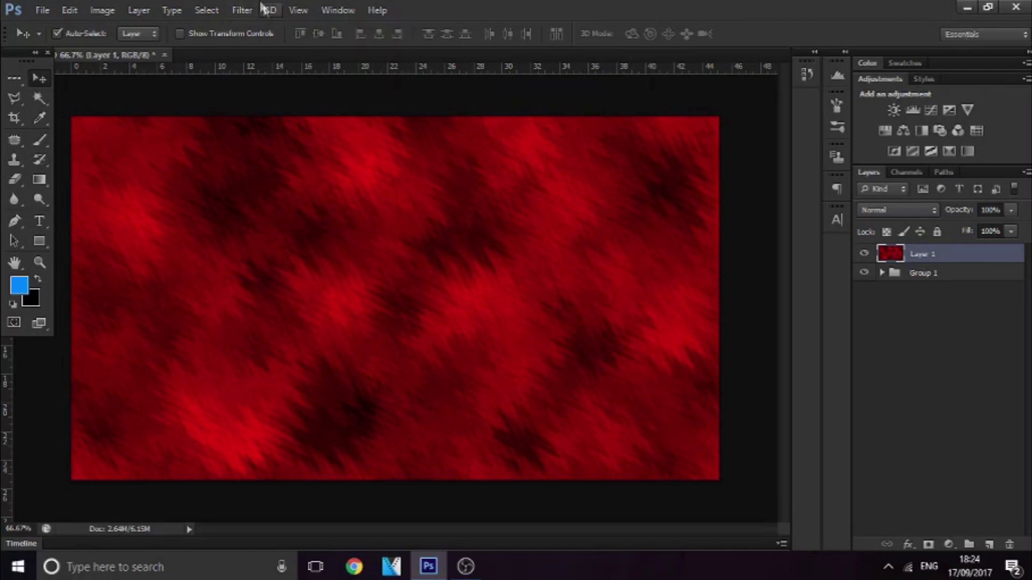
click(241, 11)
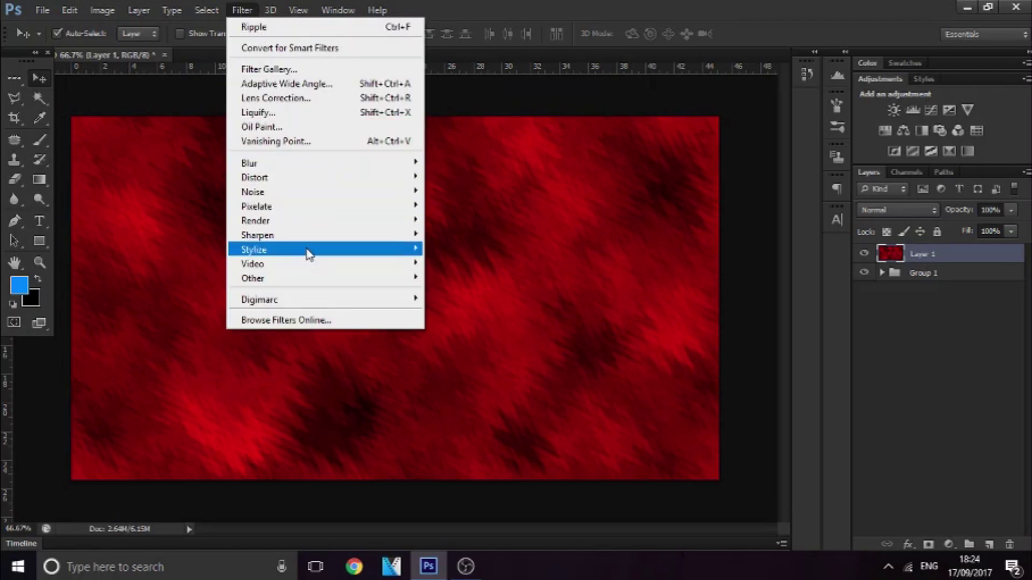
Step: Apply the Wind filter with Stagger method to Layer 1, then repeat it for stronger streaks
mouse_move(308, 251)
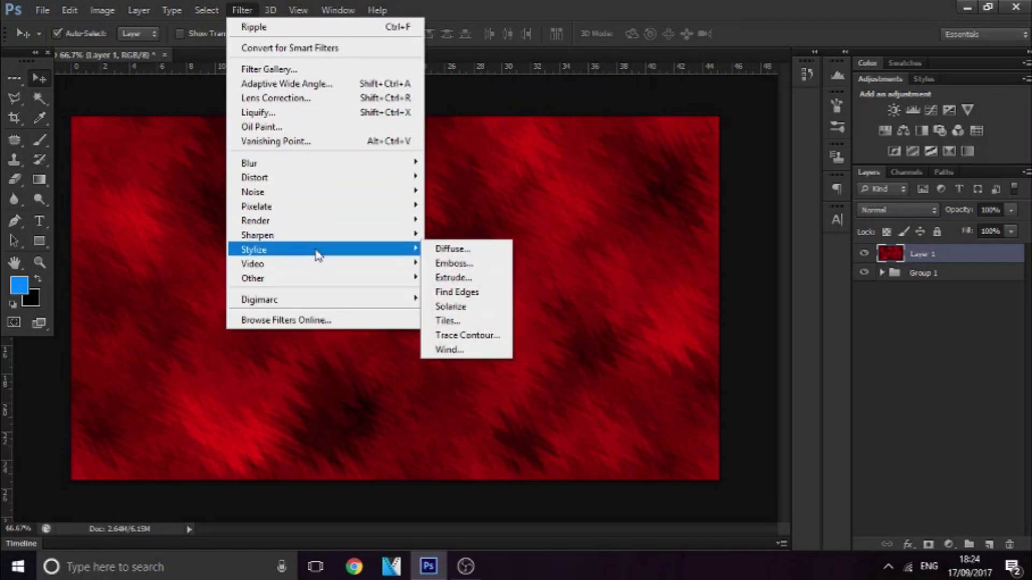
click(450, 350)
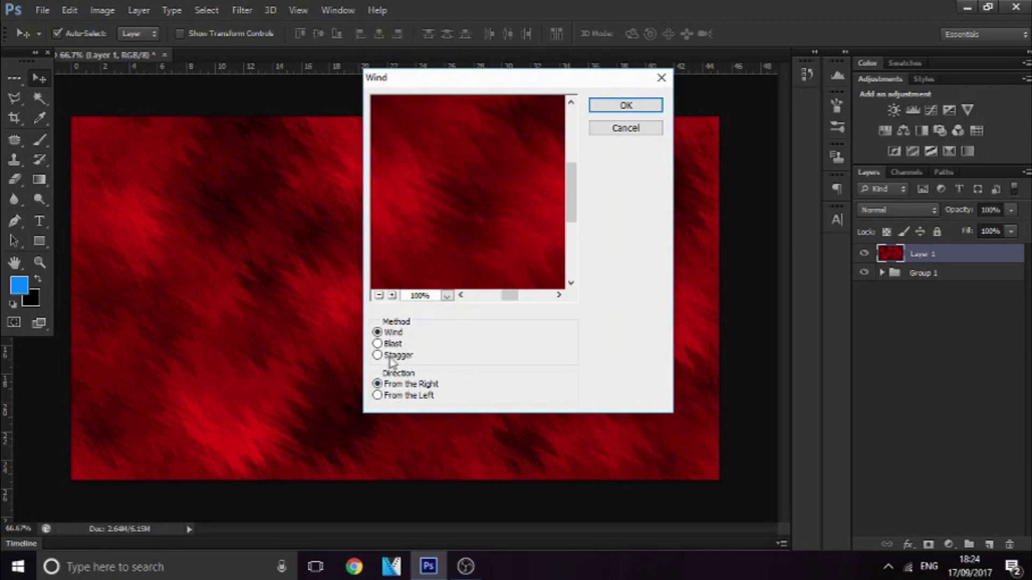
click(392, 356)
click(650, 105)
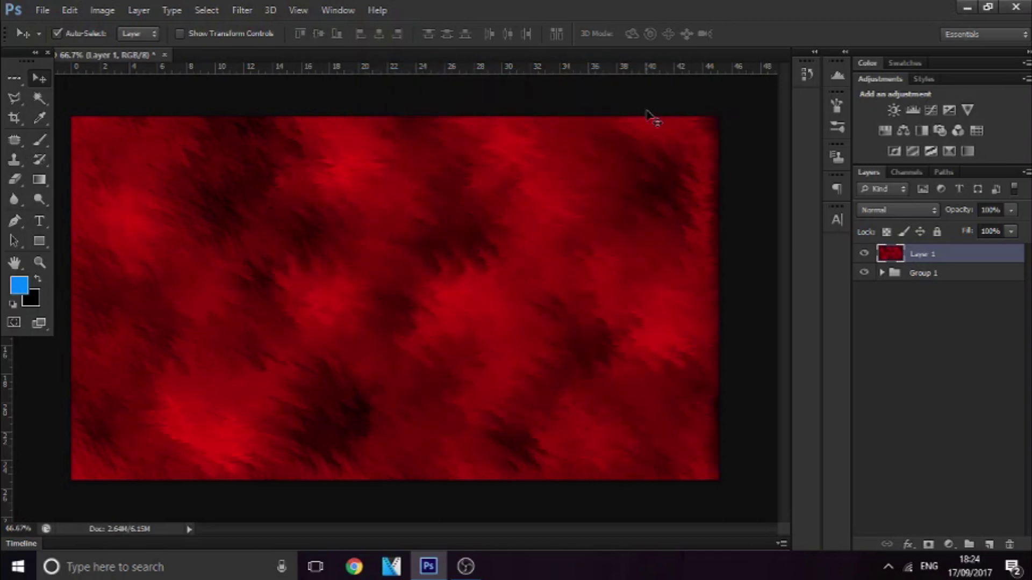
key(ctrl+f)
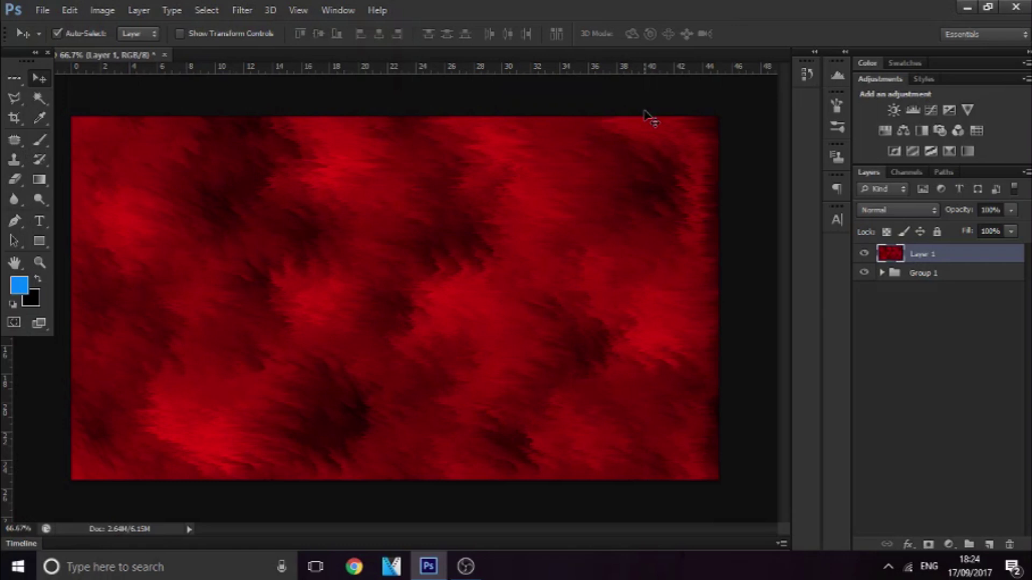
click(242, 10)
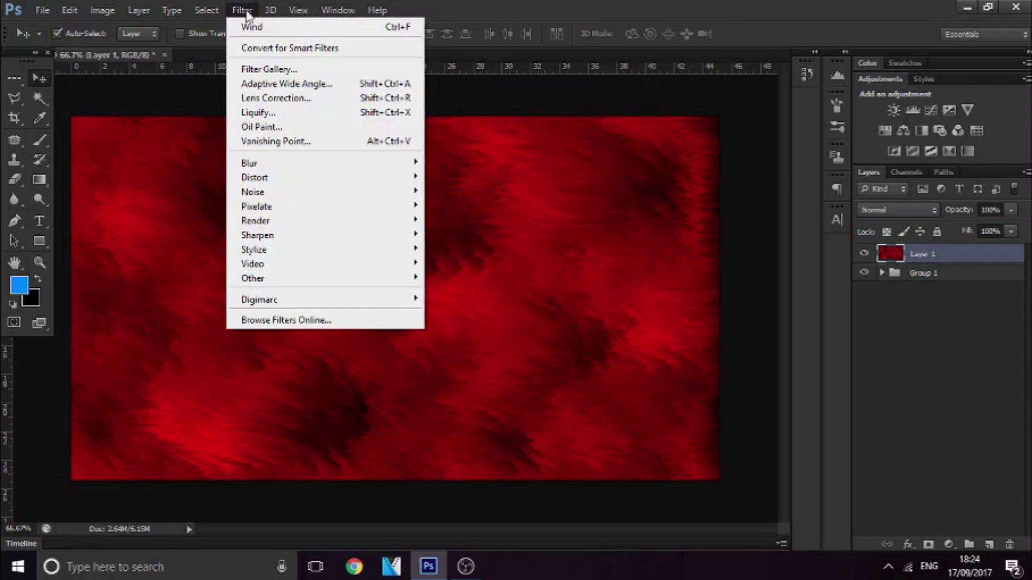
click(243, 9)
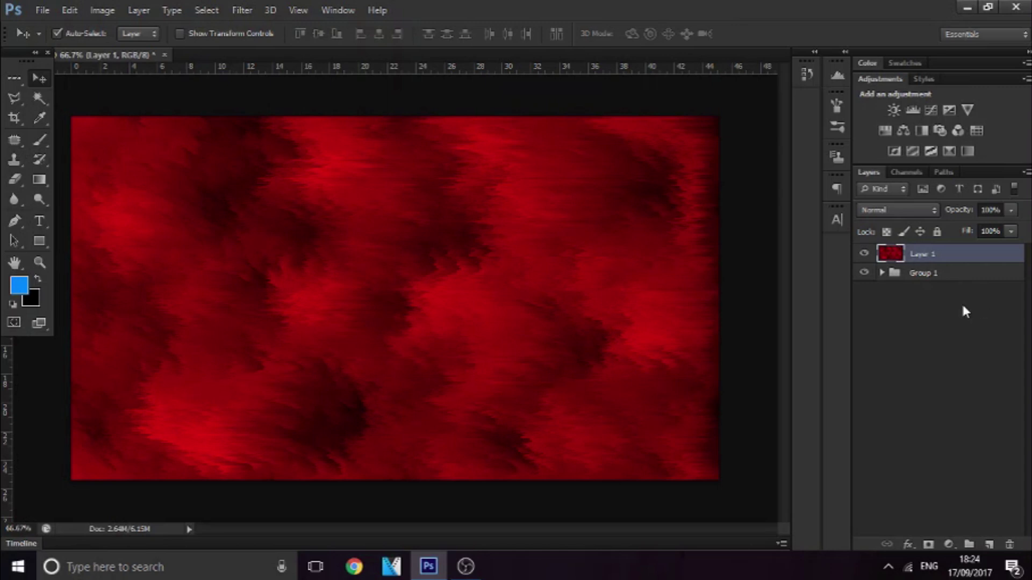
Step: Duplicate the red wind layer, then apply Find Edges and invert the copy
key(ctrl+j)
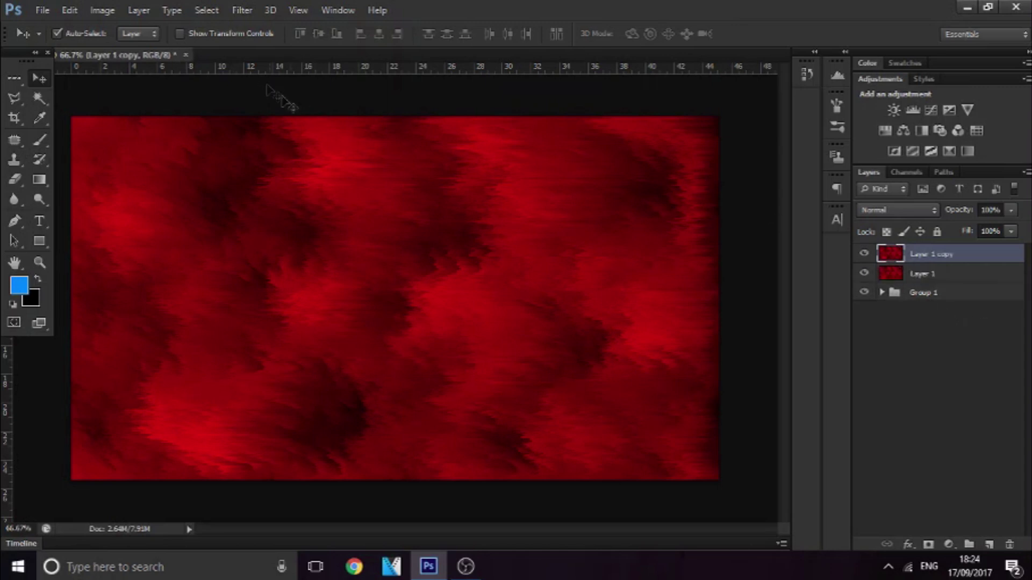
click(242, 10)
mouse_move(384, 253)
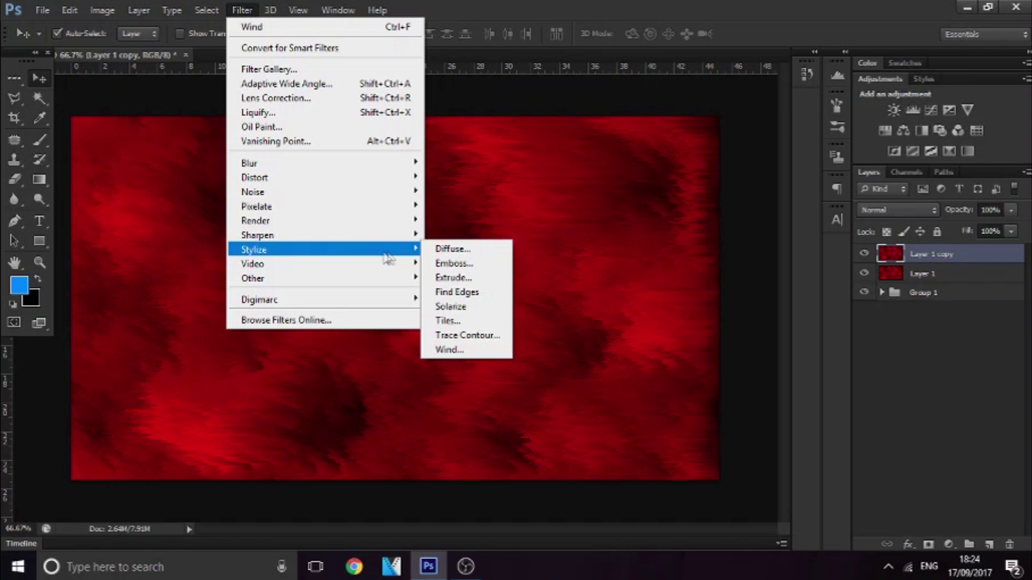
click(458, 292)
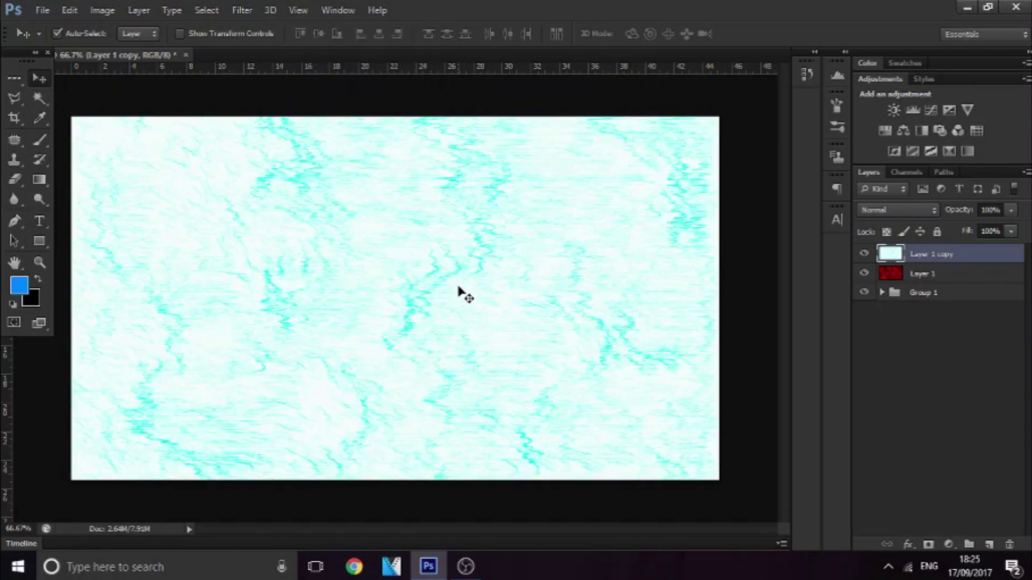
key(ctrl+i)
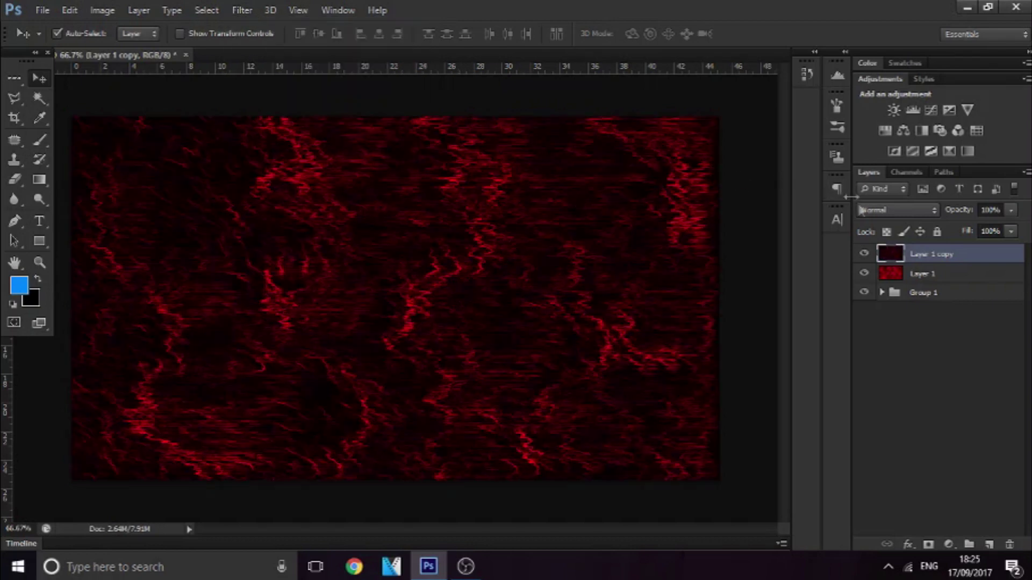
Step: Blend the edge copy in Color Dodge, erase parts of it, and lower its opacity to 60%
click(871, 210)
click(881, 140)
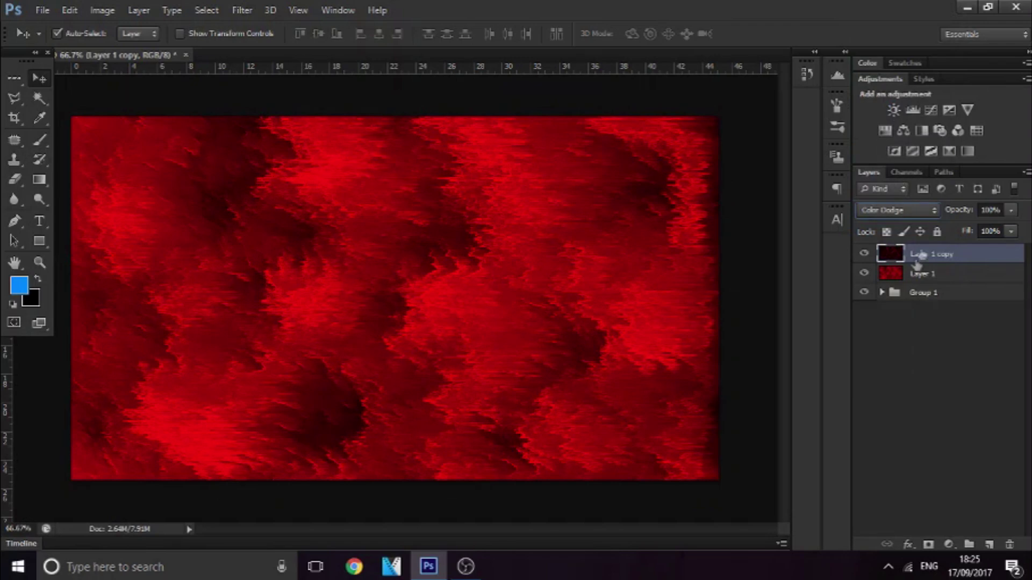
click(863, 255)
click(864, 254)
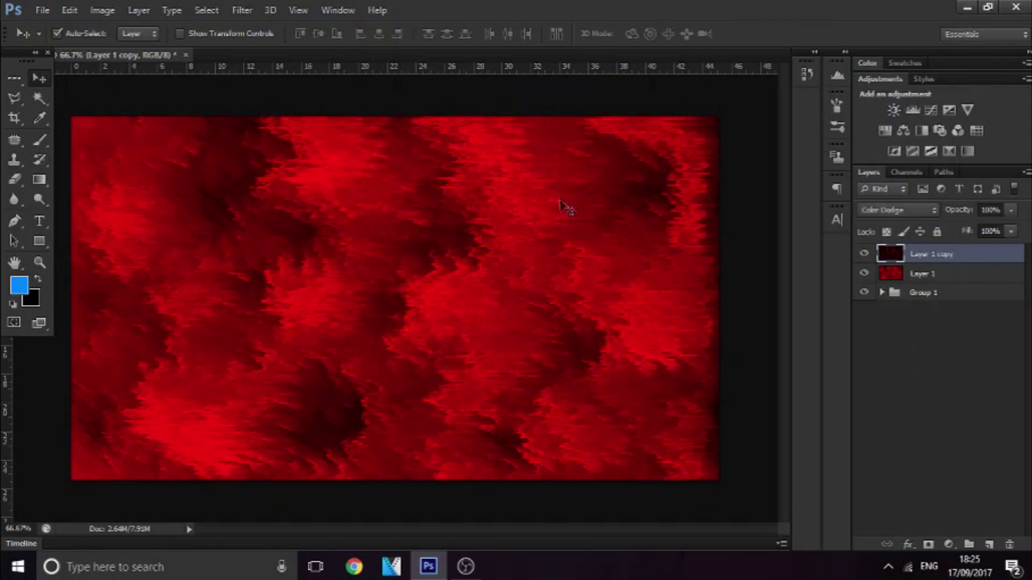
click(15, 179)
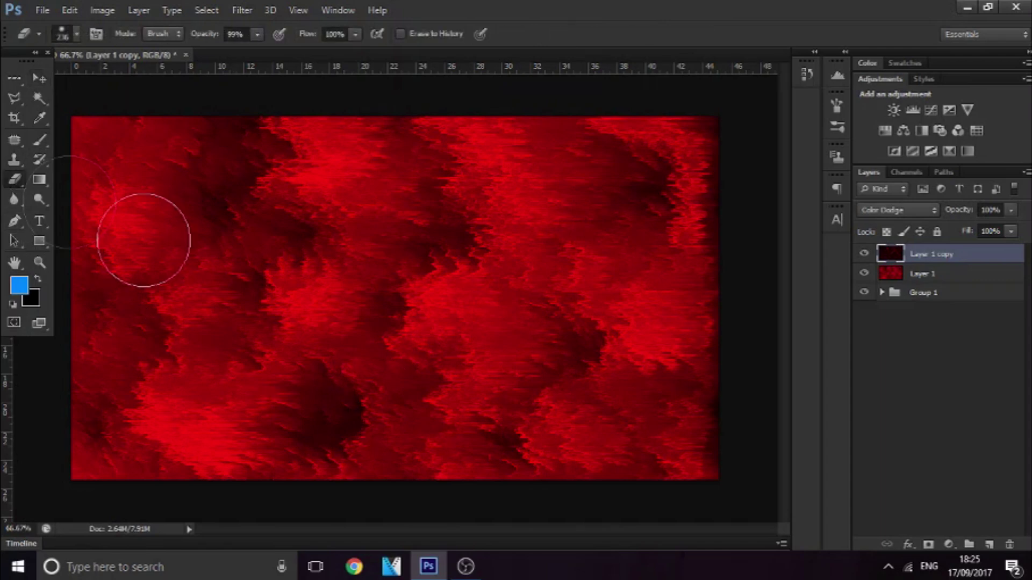
mouse_move(484, 229)
mouse_down()
mouse_move(656, 173)
mouse_move(449, 410)
mouse_move(253, 168)
mouse_move(173, 138)
mouse_move(124, 102)
mouse_up()
click(1011, 210)
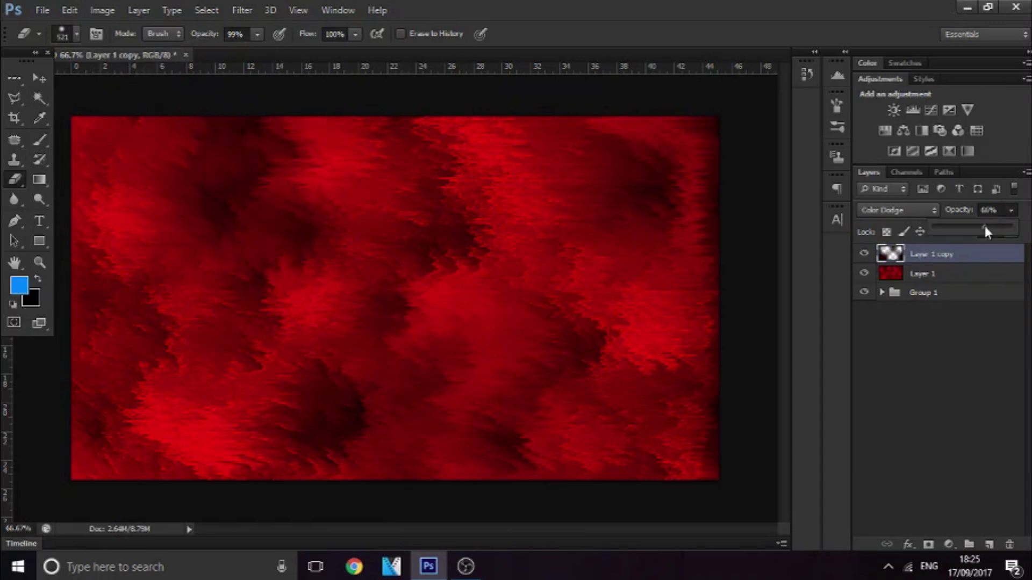
Step: Group both red layers into Group 2 and toggle its visibility to compare
shift+click(986, 274)
key(ctrl+g)
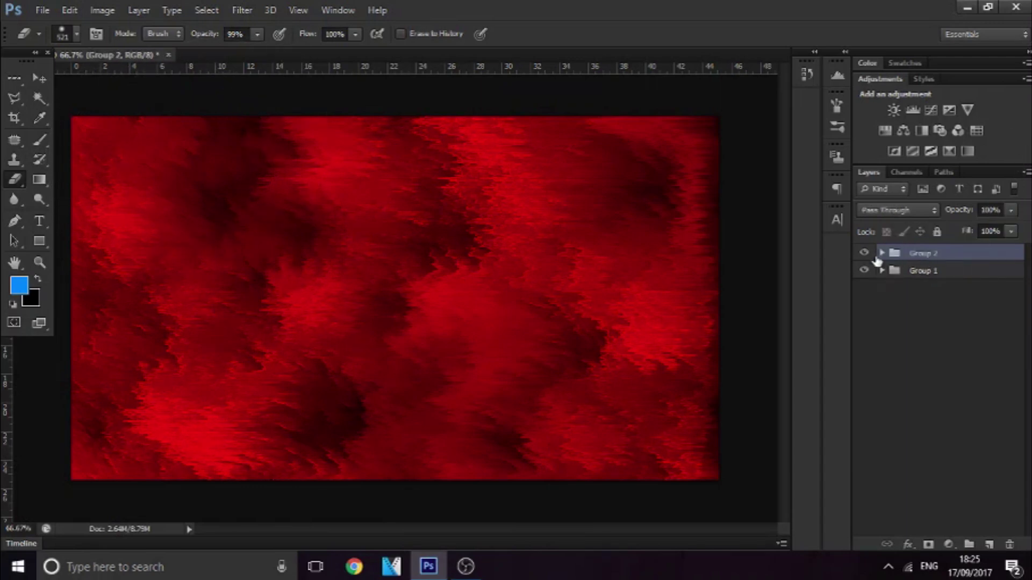
click(865, 254)
click(864, 253)
click(864, 254)
click(864, 254)
click(242, 10)
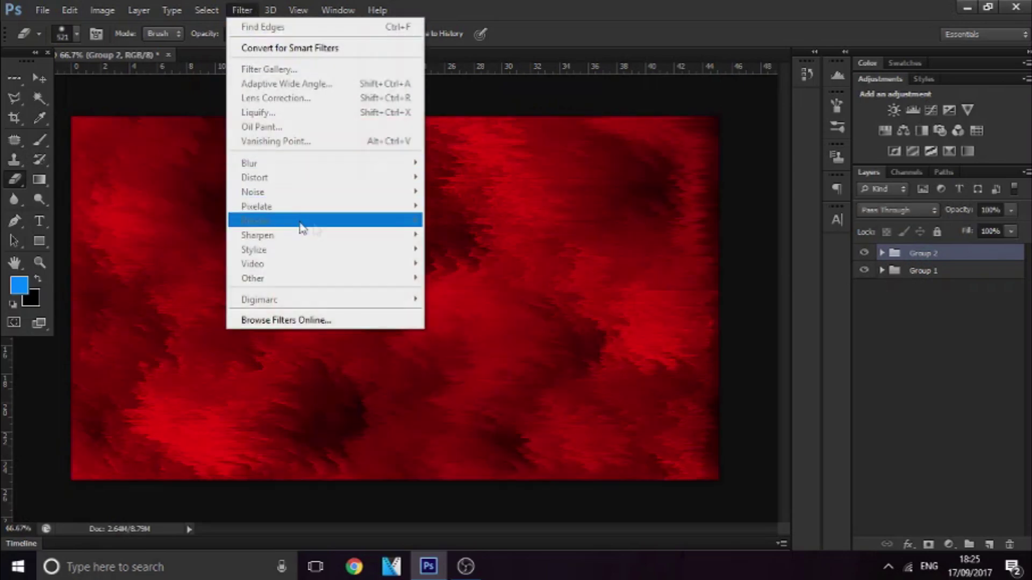
click(942, 366)
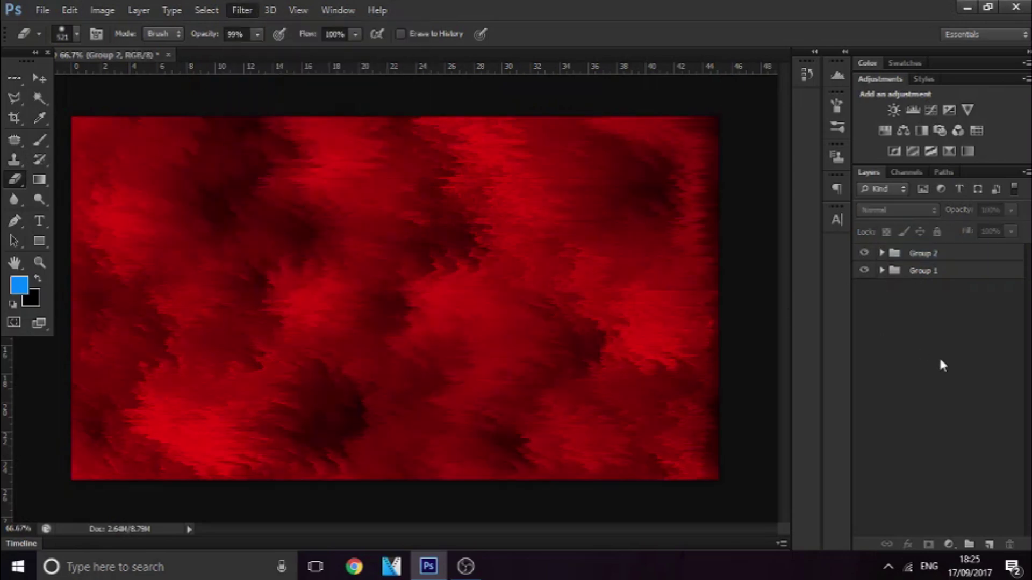
Step: Add a new top layer, Layer 2, and render clouds onto it
click(991, 545)
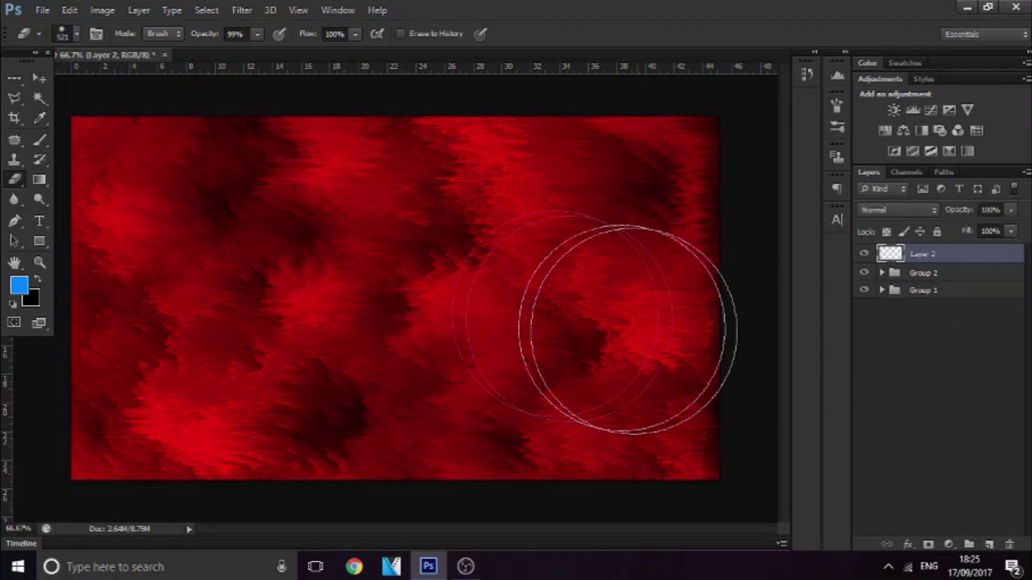
click(231, 13)
mouse_move(319, 226)
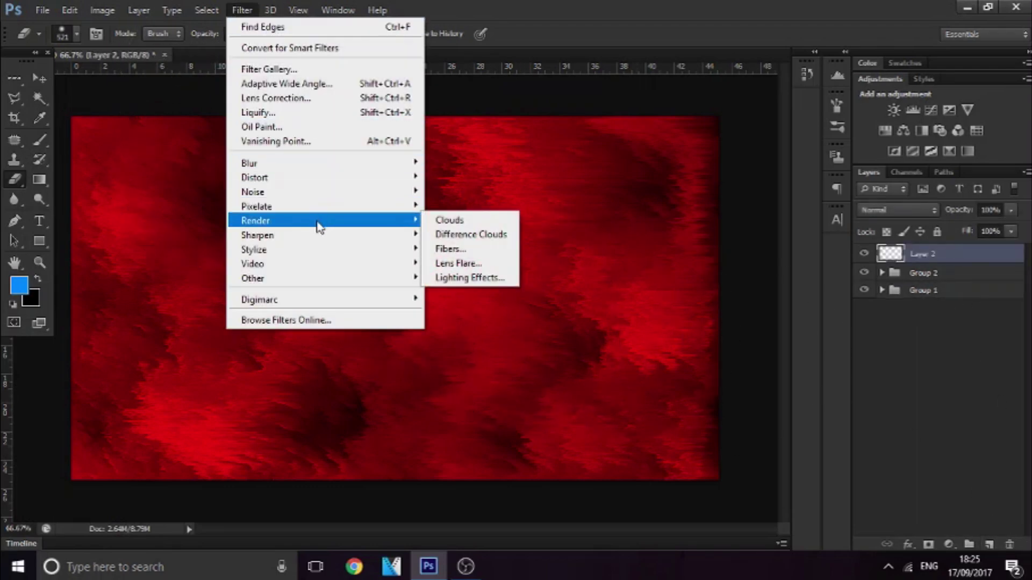
click(440, 221)
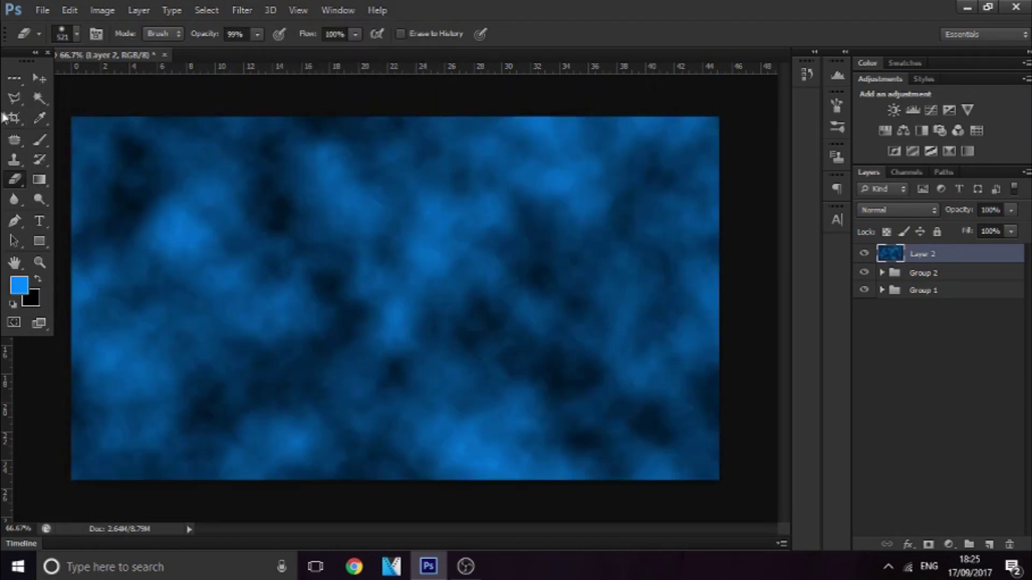
Step: Shift the clouds' hue from blue to purple (+86) with Hue/Saturation
click(31, 79)
key(ctrl+u)
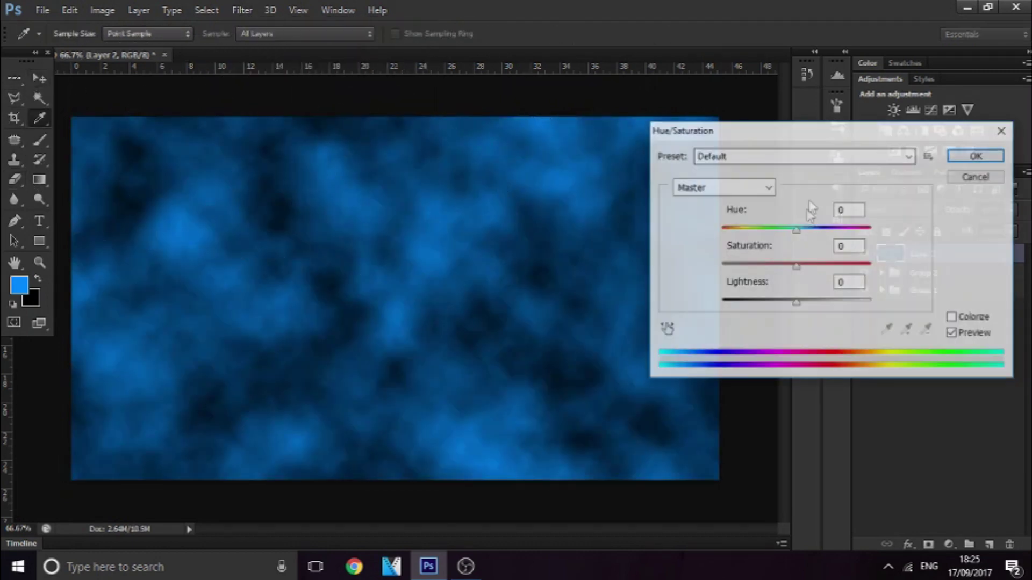
drag(815, 232, 844, 234)
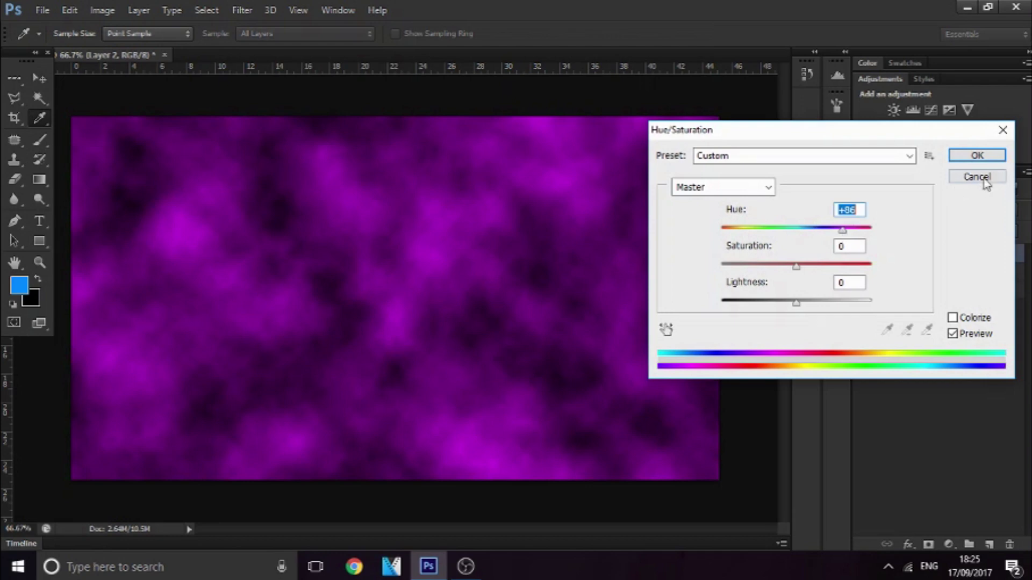
click(977, 156)
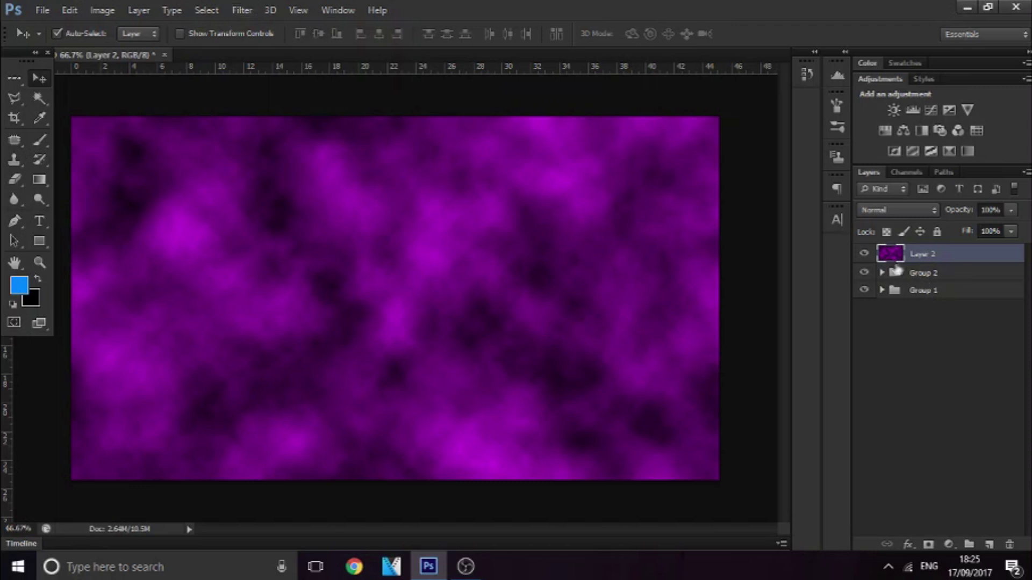
Step: Apply a Motion Blur with 19-pixel distance to Layer 2's purple clouds
click(241, 11)
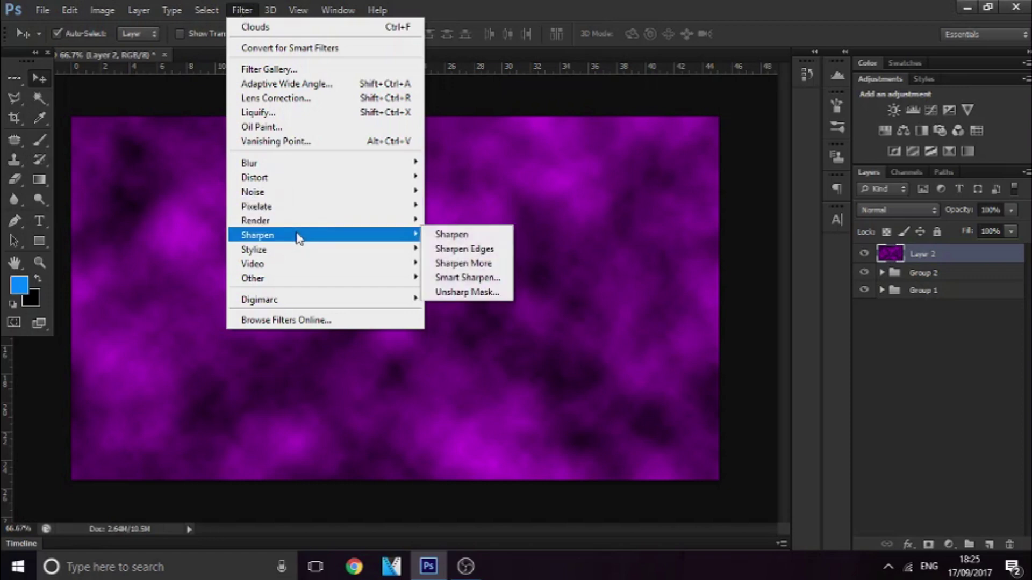
mouse_move(290, 184)
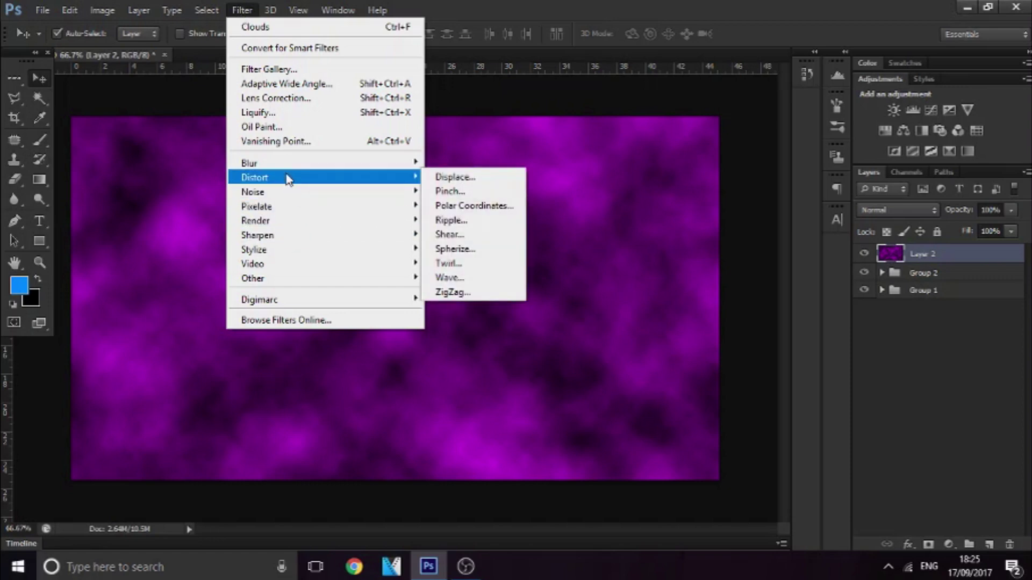
mouse_move(379, 167)
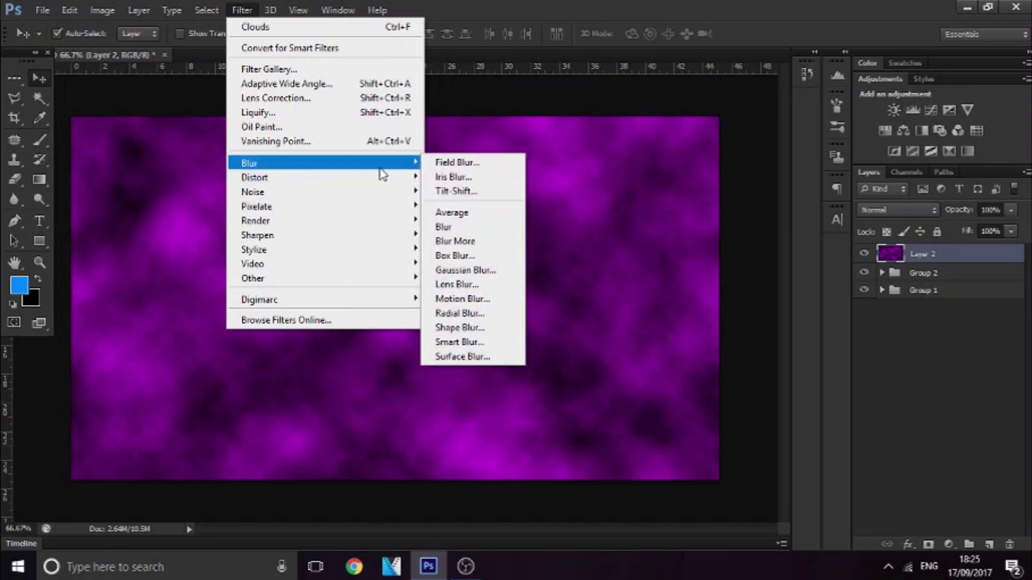
click(478, 301)
click(768, 398)
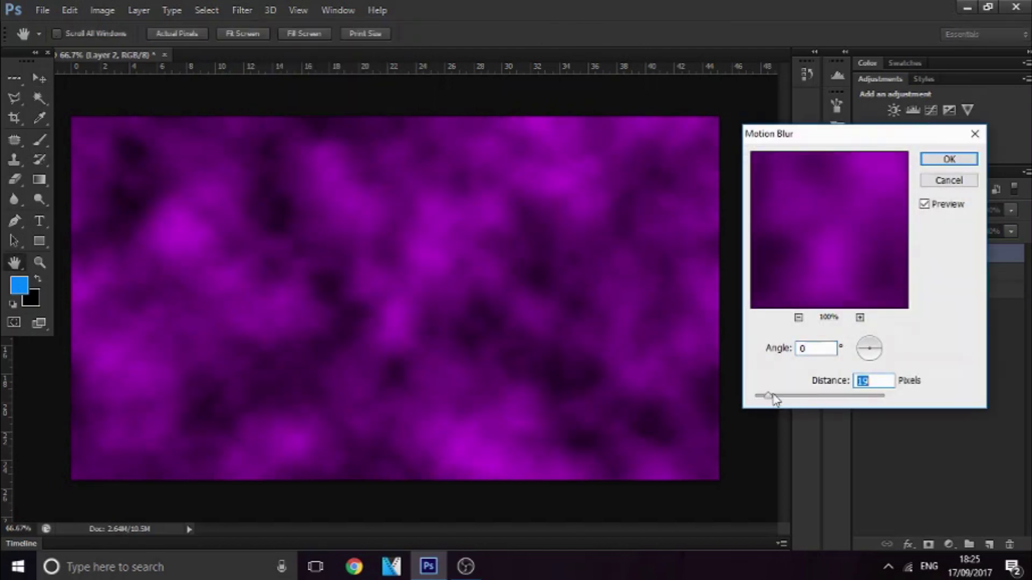
click(947, 159)
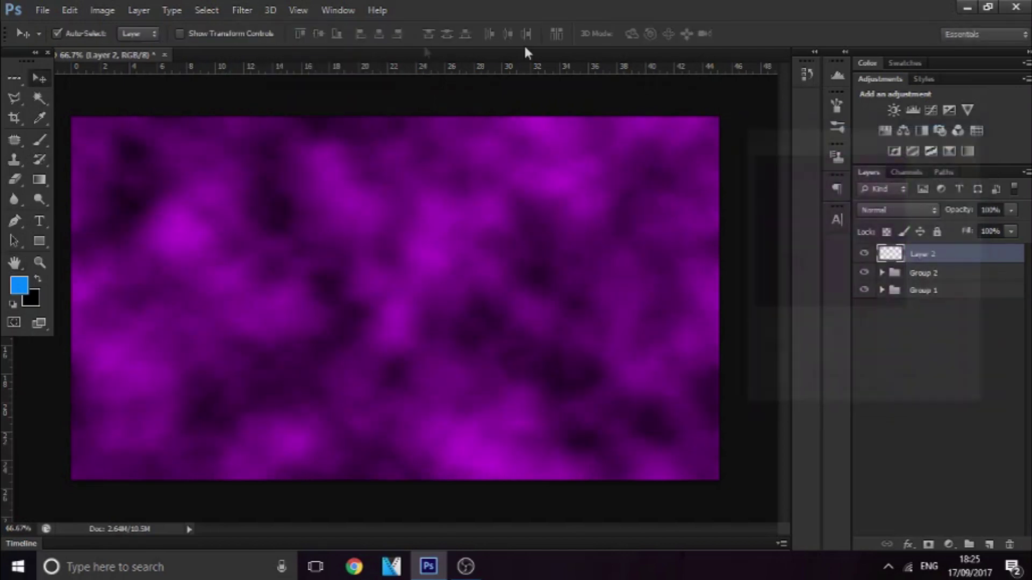
Step: Break the blurred clouds into squares with the Mosaic filter
click(234, 10)
mouse_move(293, 213)
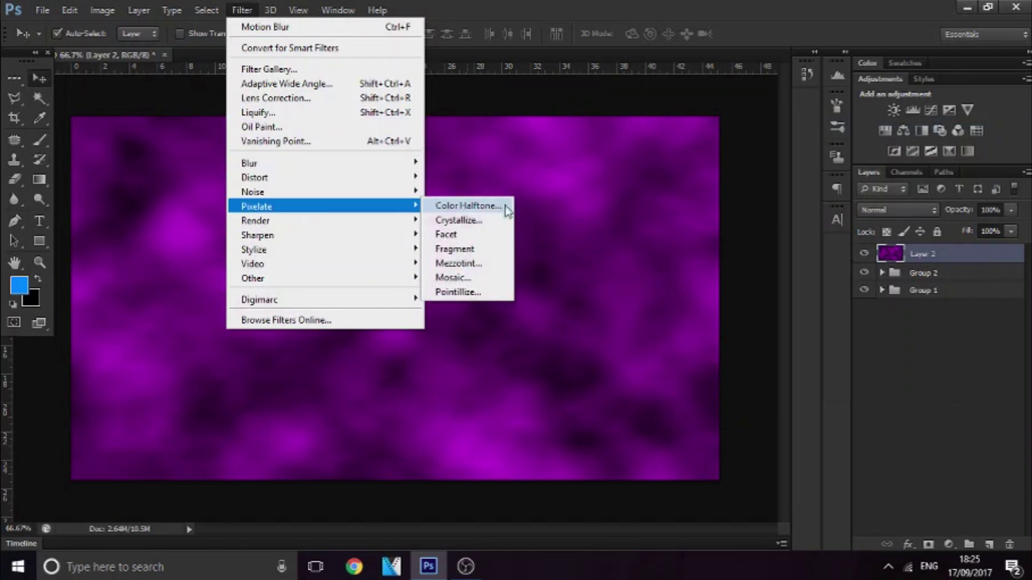
click(478, 284)
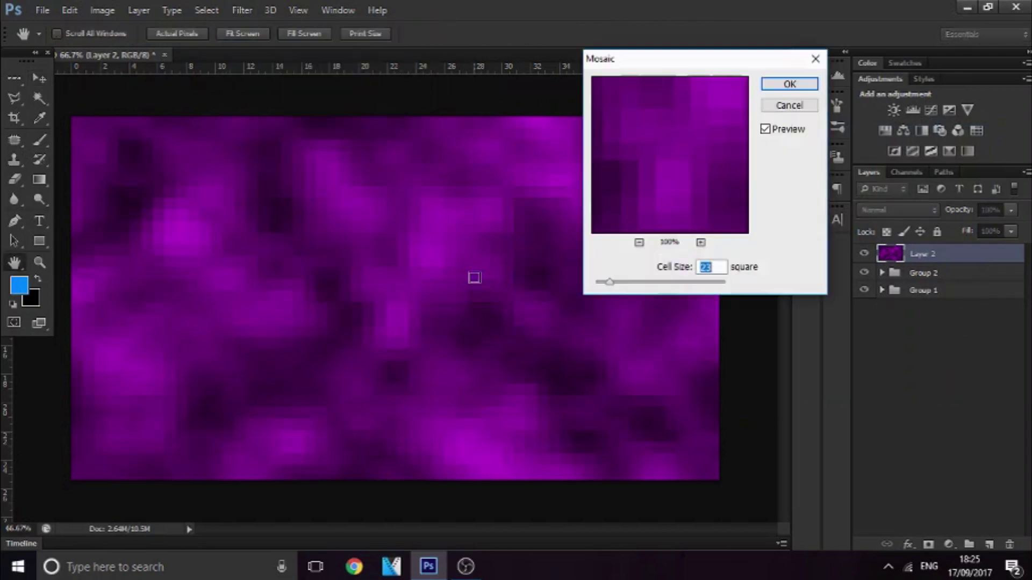
click(781, 94)
Step: Apply a Ripple distortion with a lowered amount for a softer effect
click(242, 10)
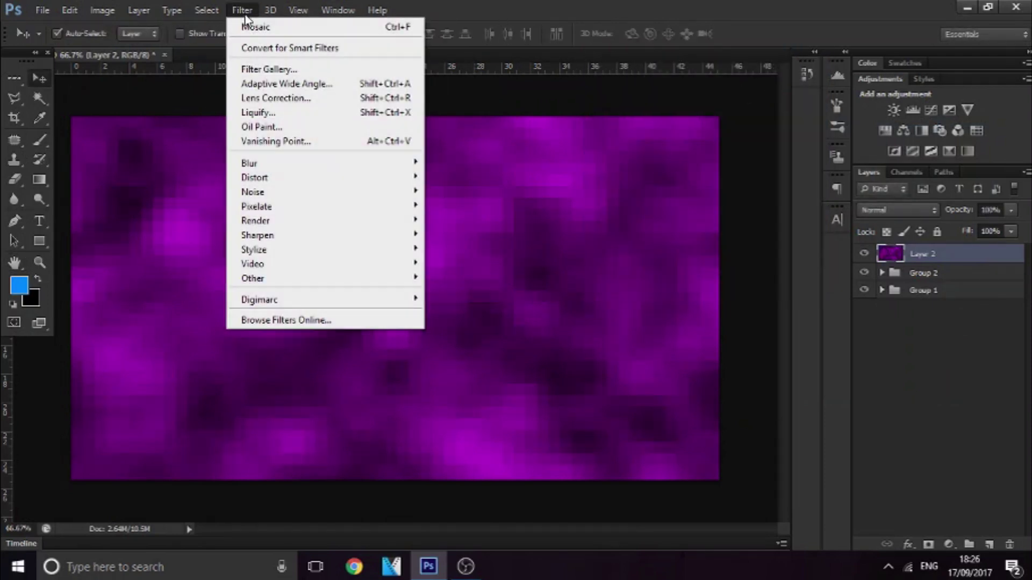
mouse_move(355, 177)
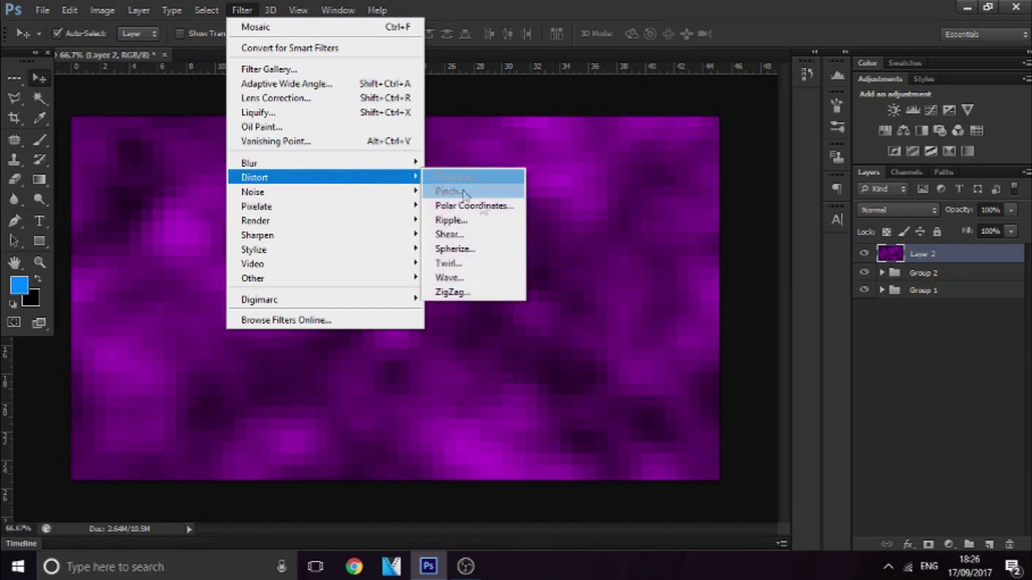
click(480, 221)
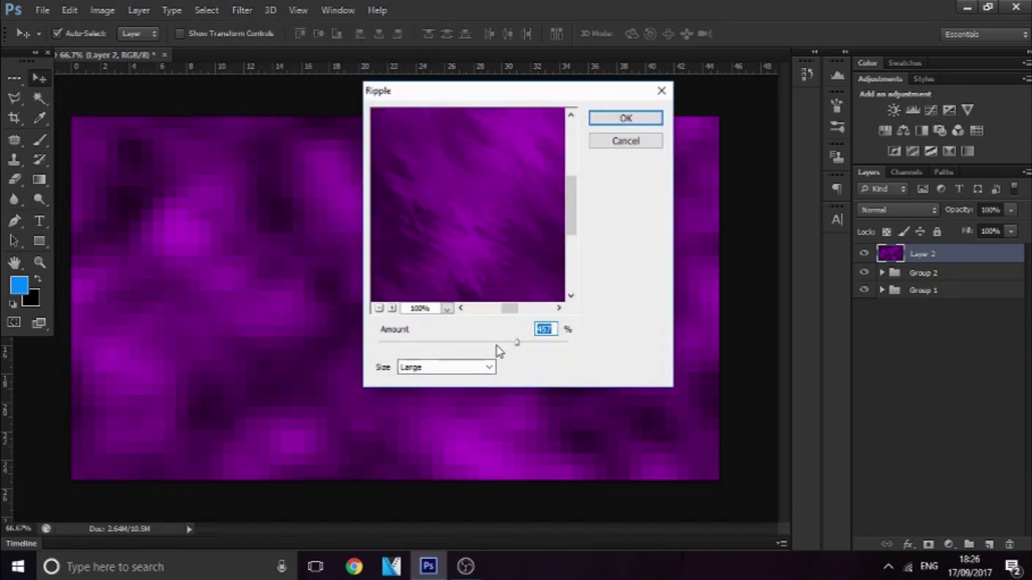
drag(496, 341, 483, 357)
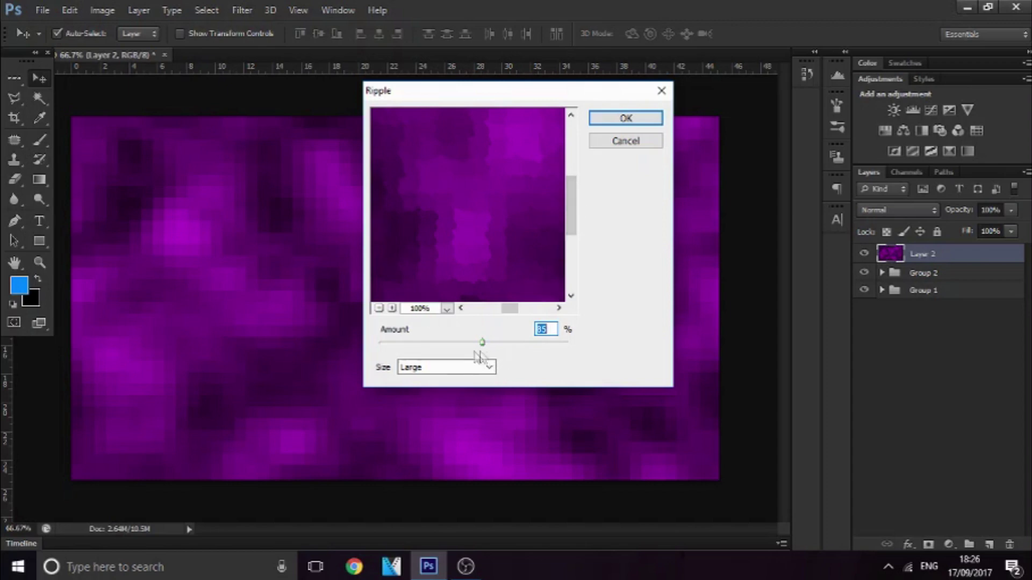
click(601, 120)
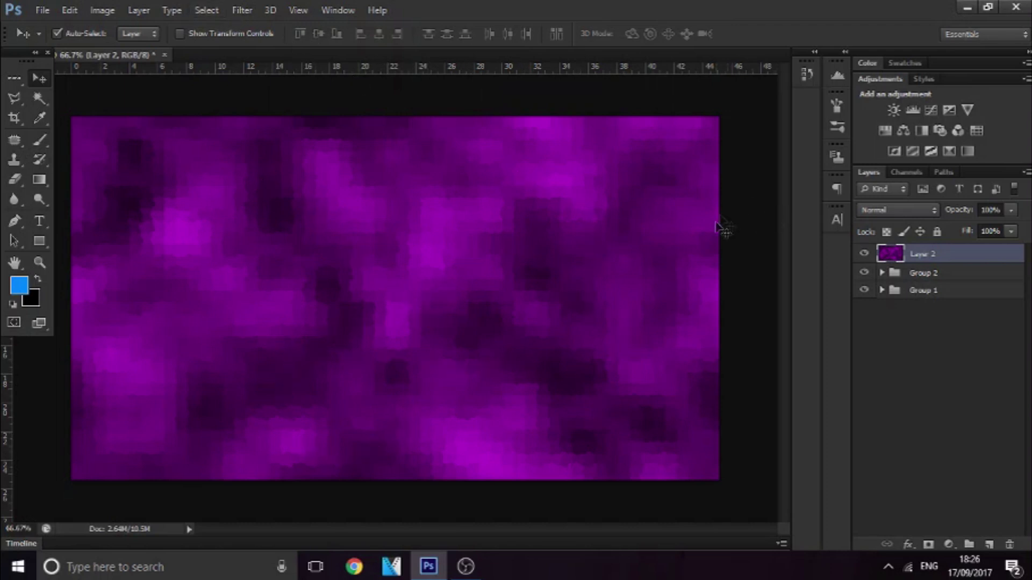
Step: Duplicate Layer 2 and apply the staggered Wind filter twice for longer streaks
key(ctrl+j)
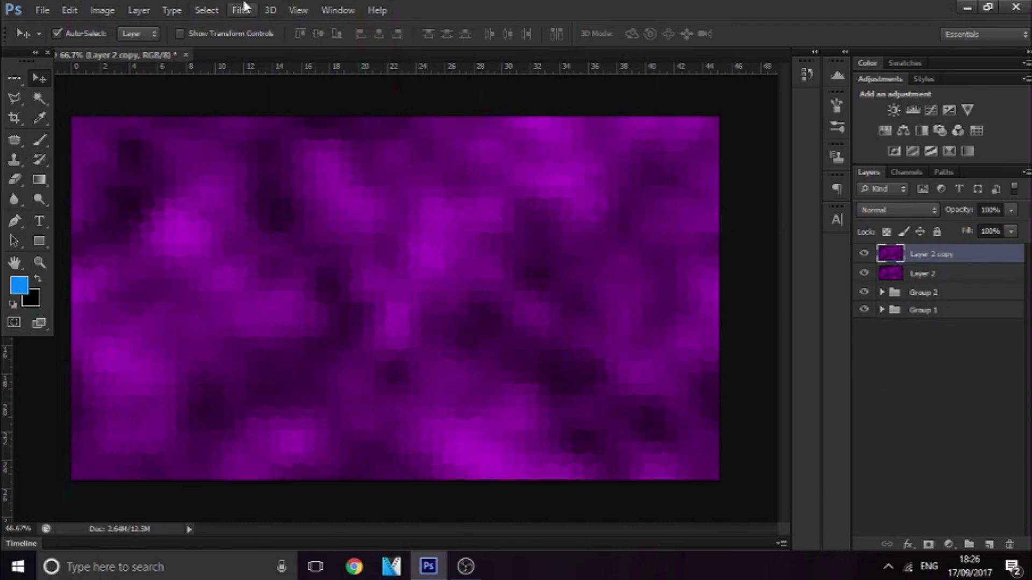
click(241, 10)
mouse_move(336, 252)
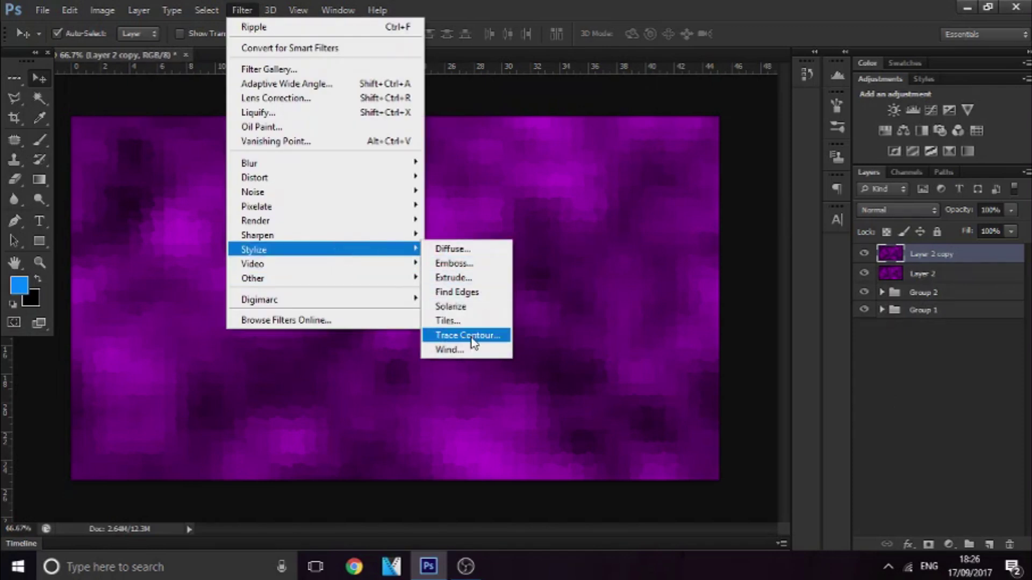
click(452, 350)
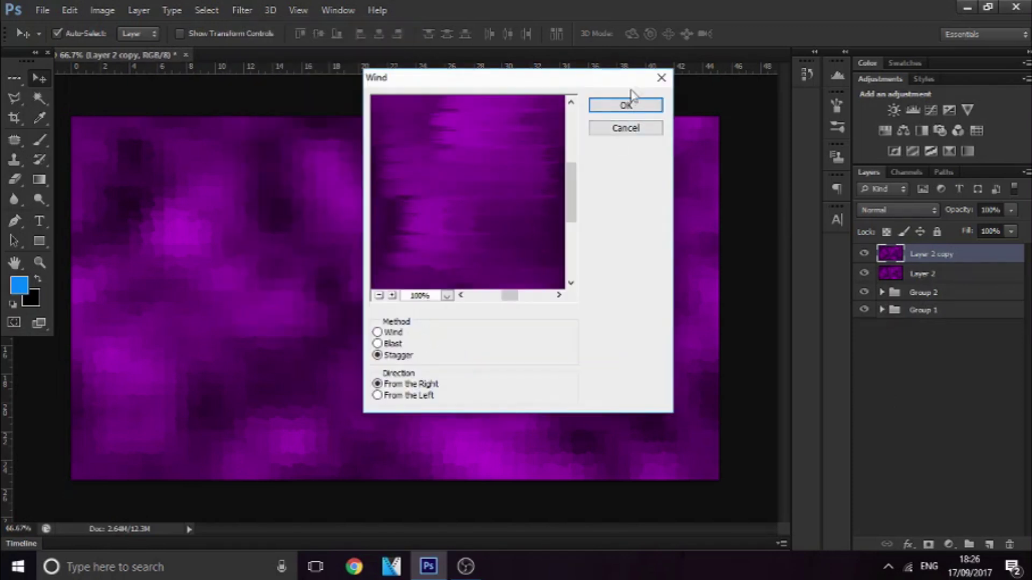
click(627, 104)
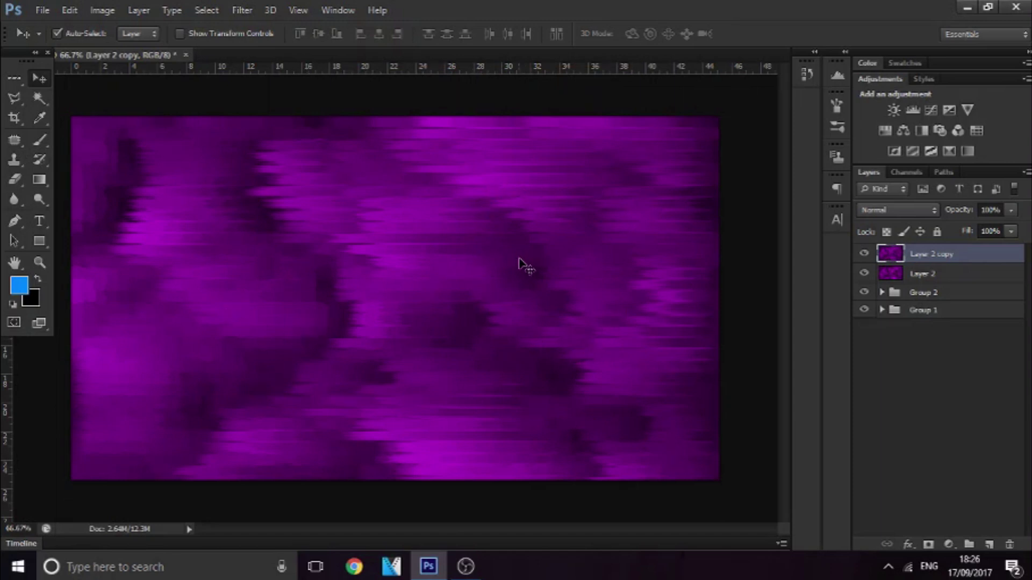
key(ctrl+f)
key(ctrl+f)
key(ctrl+f)
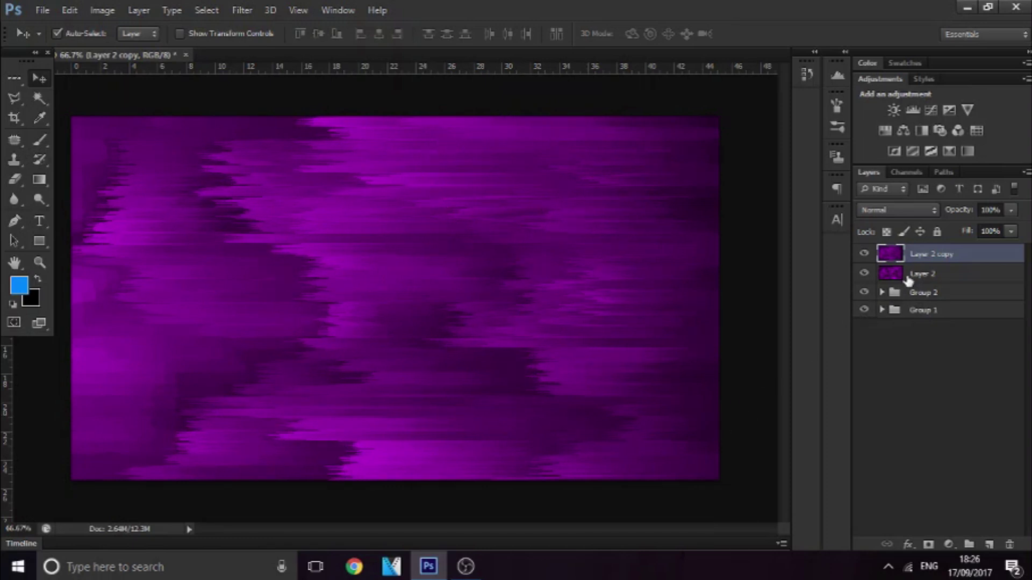
Step: Duplicate the streaked copy, apply Find Edges, and invert it to magenta lines on black
key(ctrl+j)
click(242, 10)
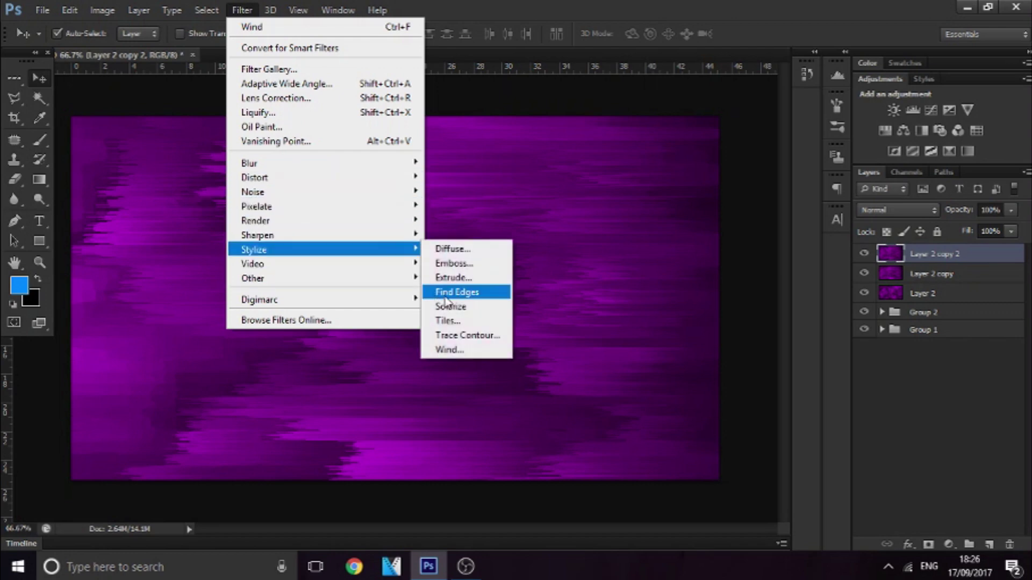
click(446, 292)
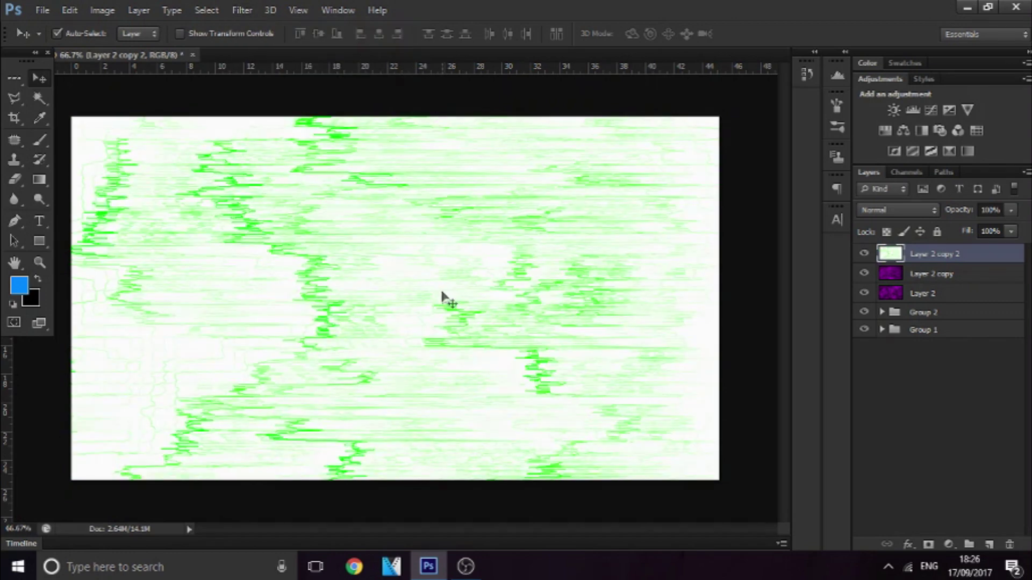
key(ctrl+i)
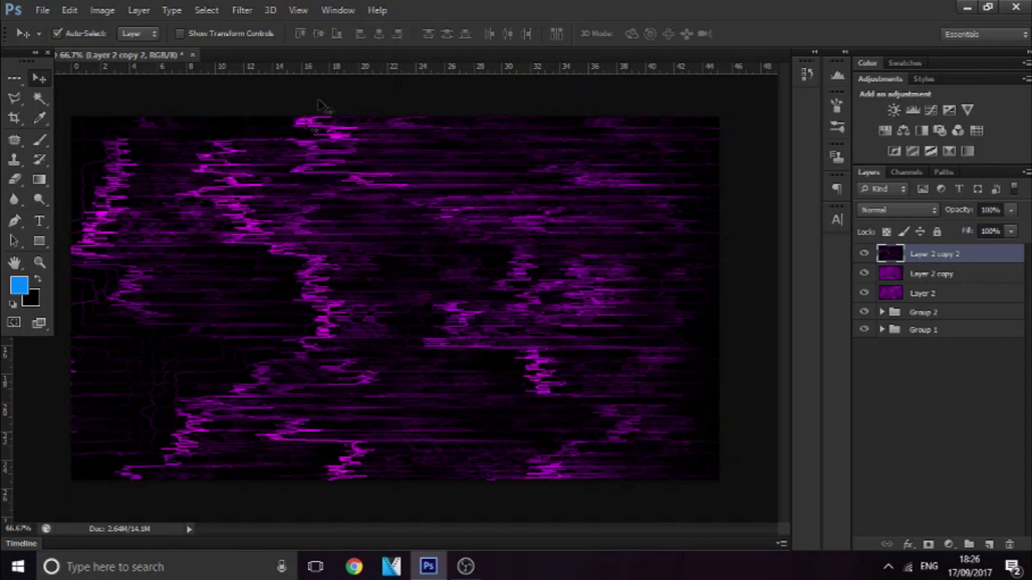
click(242, 10)
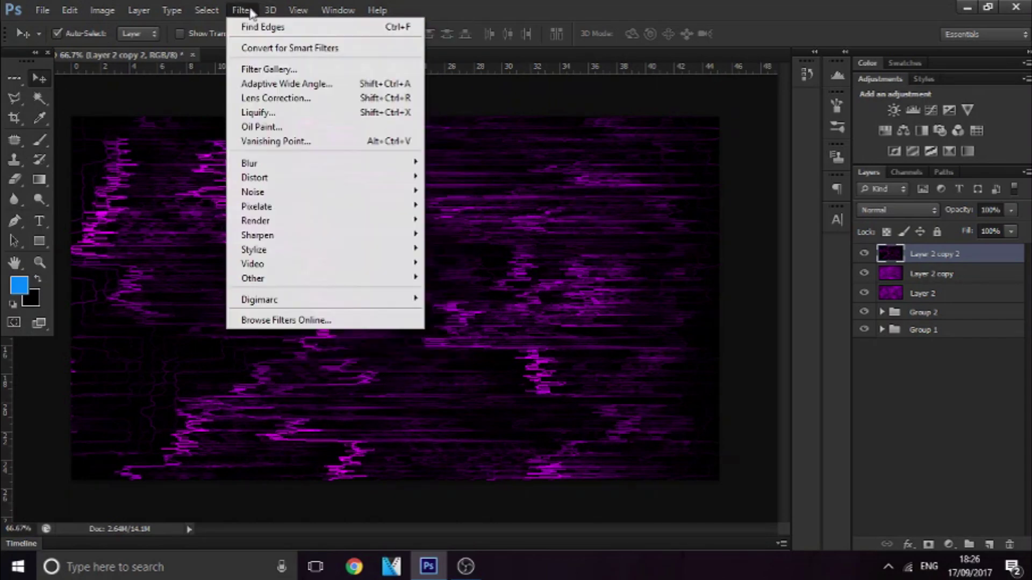
Step: Apply Glowing Edges to Layer 2 copy 2 with Edge Width 1, Brightness 20, Smoothness 5
click(253, 69)
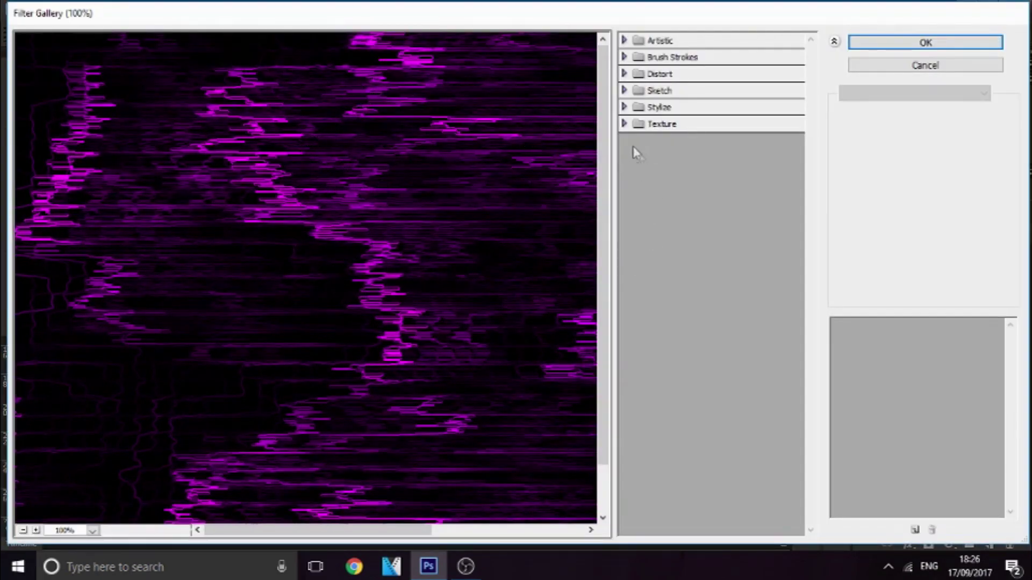
click(624, 107)
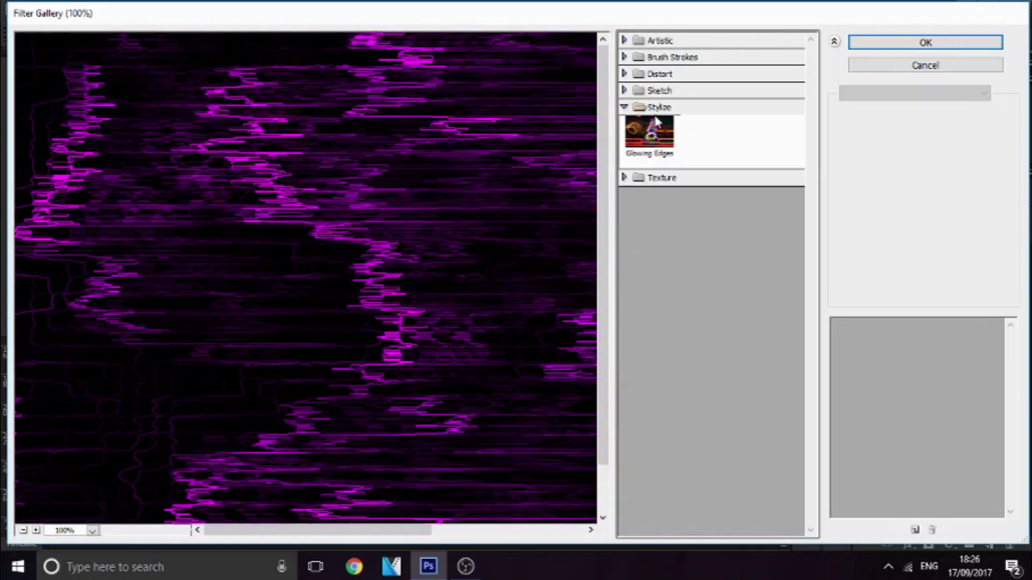
click(651, 137)
drag(863, 128, 848, 129)
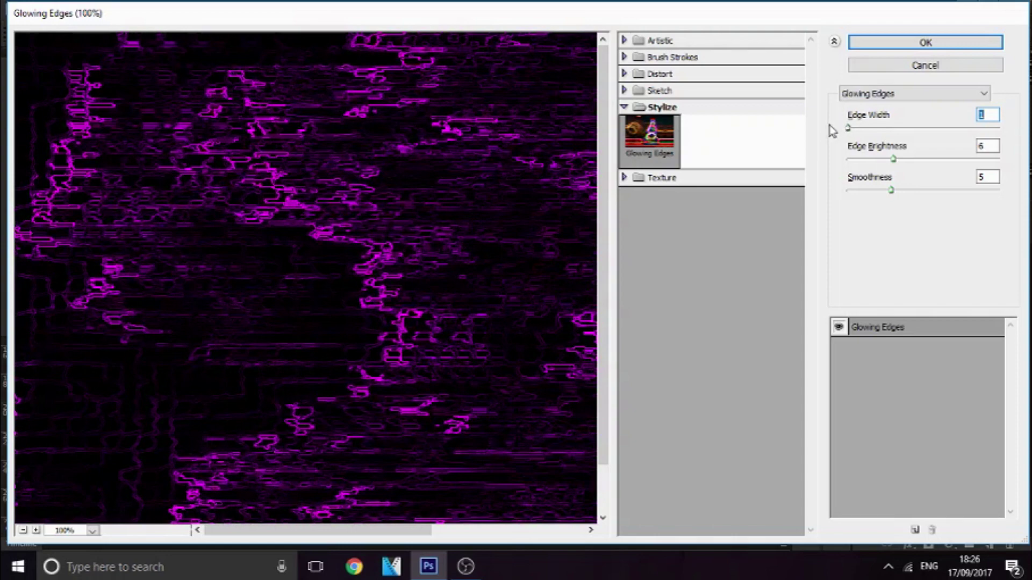
drag(891, 161, 1000, 160)
click(891, 191)
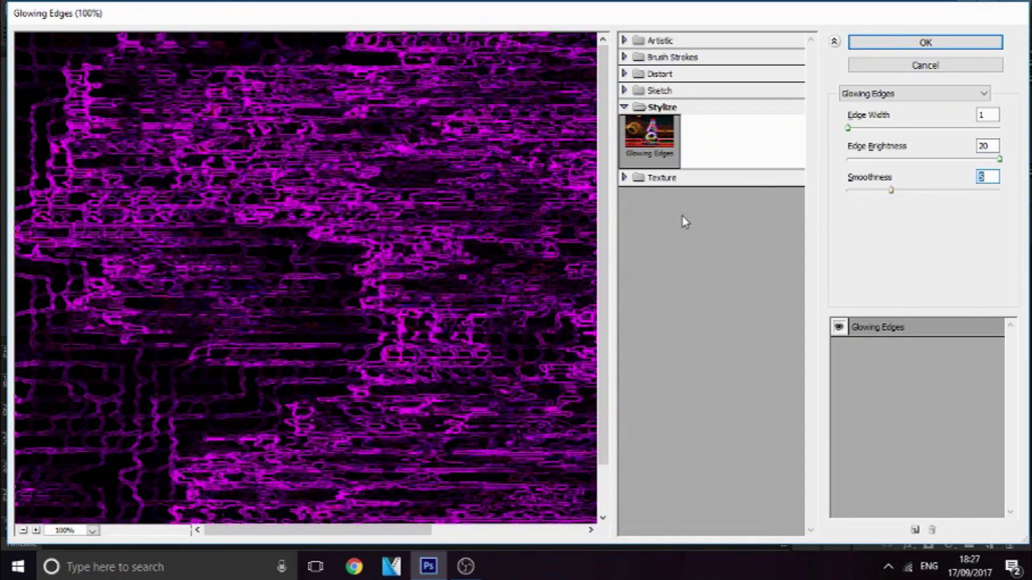
click(969, 48)
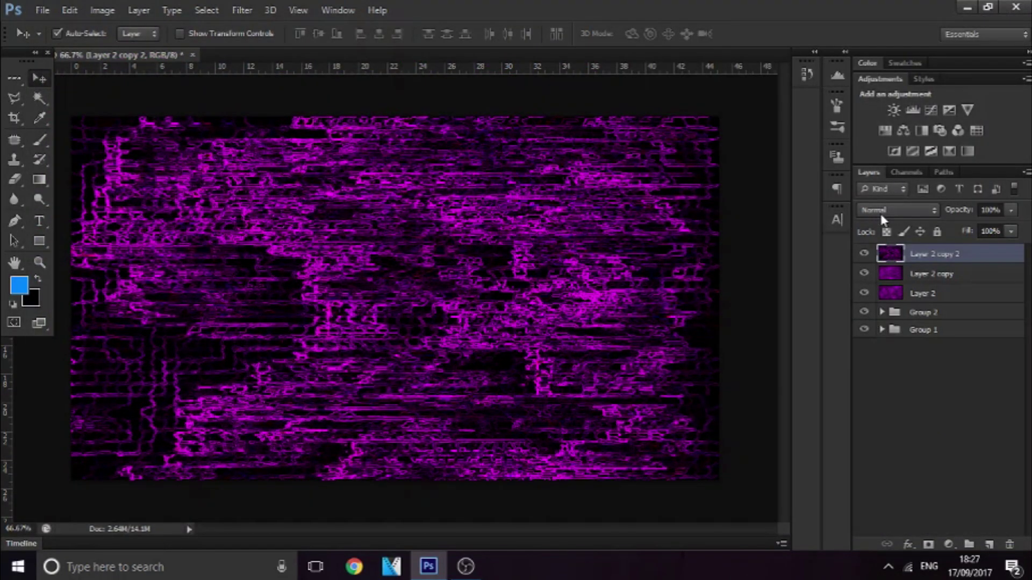
Step: Set Layer 2 copy 2 to Color Dodge blending at 33% opacity
click(882, 212)
click(888, 140)
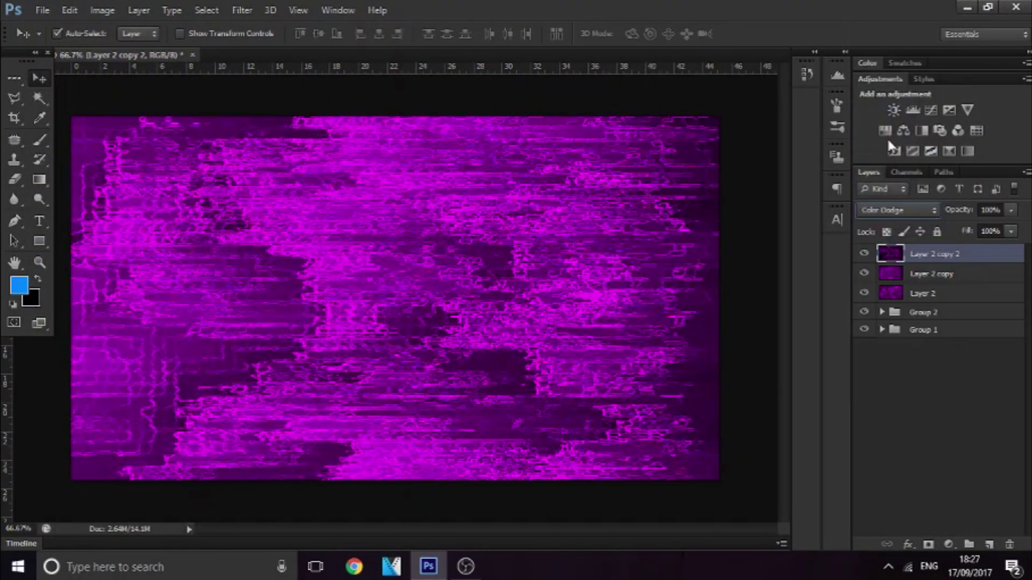
click(1012, 211)
drag(968, 231, 965, 237)
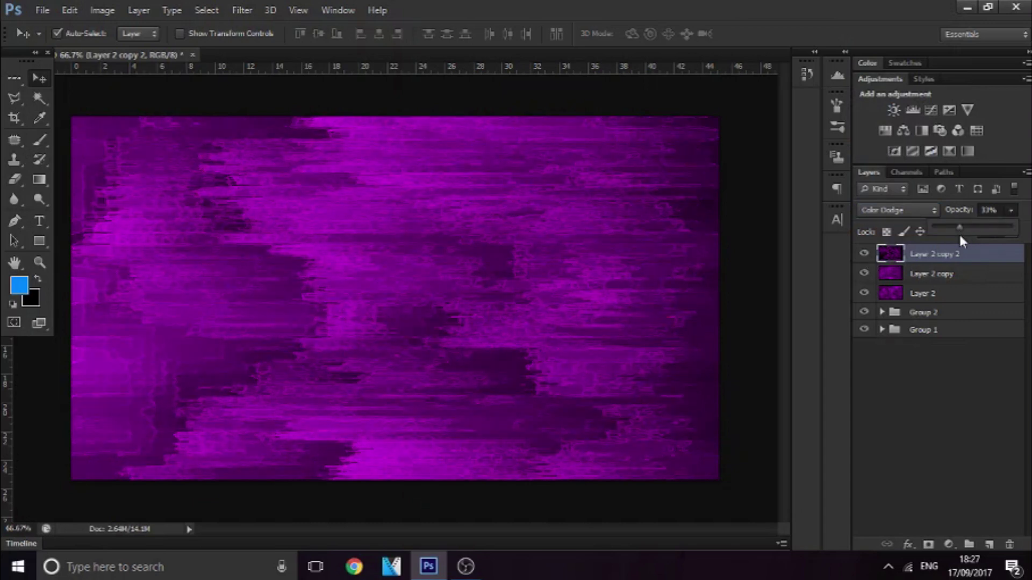
Step: Erase soft patches from the top purple copy with a roughly 590 px eraser
key(e)
alt+right_click(386, 290)
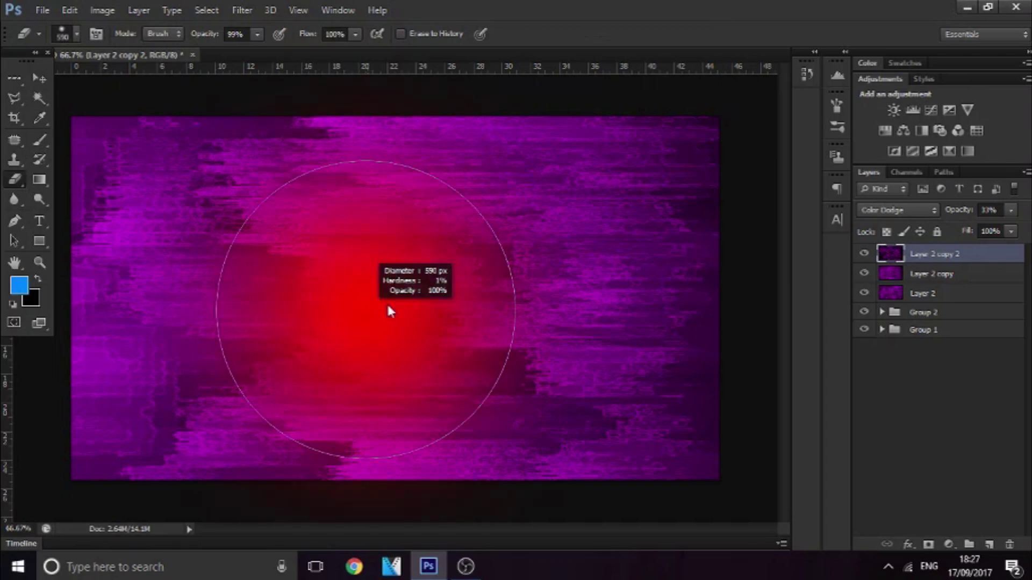
mouse_move(649, 464)
mouse_down()
mouse_move(593, 392)
mouse_move(253, 226)
mouse_move(179, 273)
mouse_move(247, 169)
mouse_move(182, 138)
mouse_move(253, 127)
mouse_move(582, 173)
mouse_move(659, 217)
mouse_move(652, 187)
mouse_move(662, 166)
mouse_move(640, 138)
mouse_up()
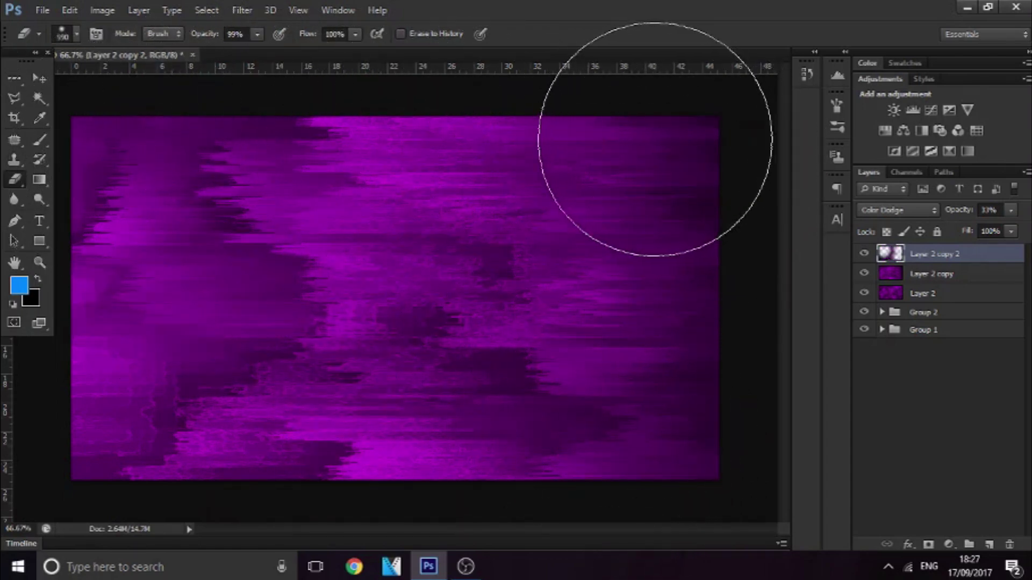
Step: Group Layer 2 and its two copies into Group 3
click(39, 78)
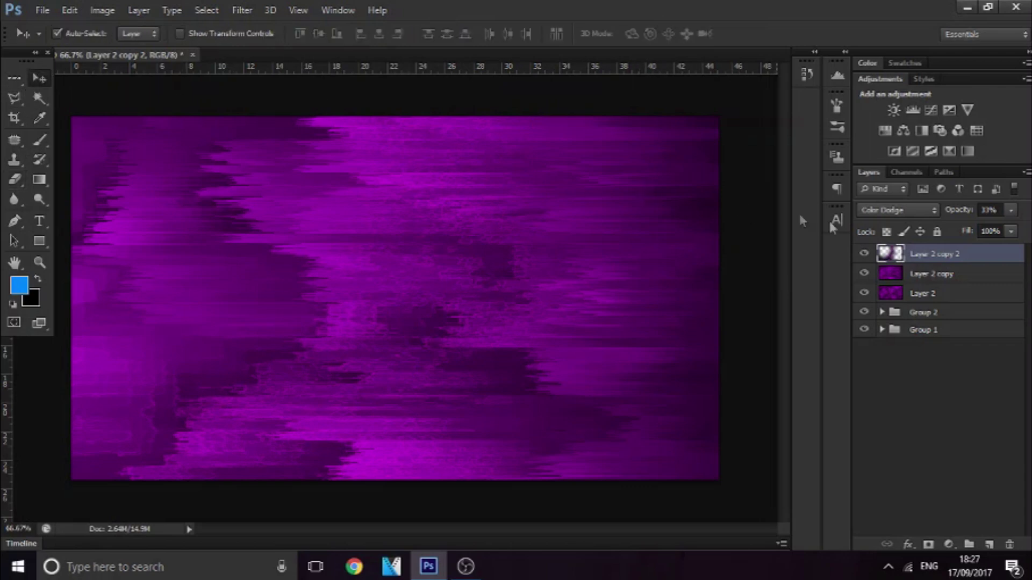
shift+click(903, 294)
key(ctrl+g)
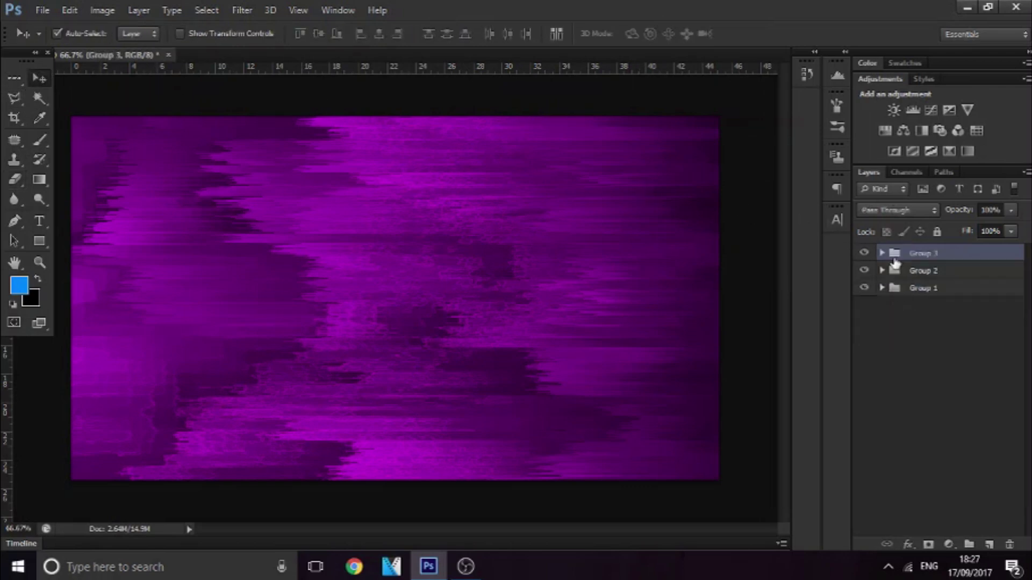
Step: Add Layer 3 and paint three soft white dabs with a roughly 720 px brush
click(989, 545)
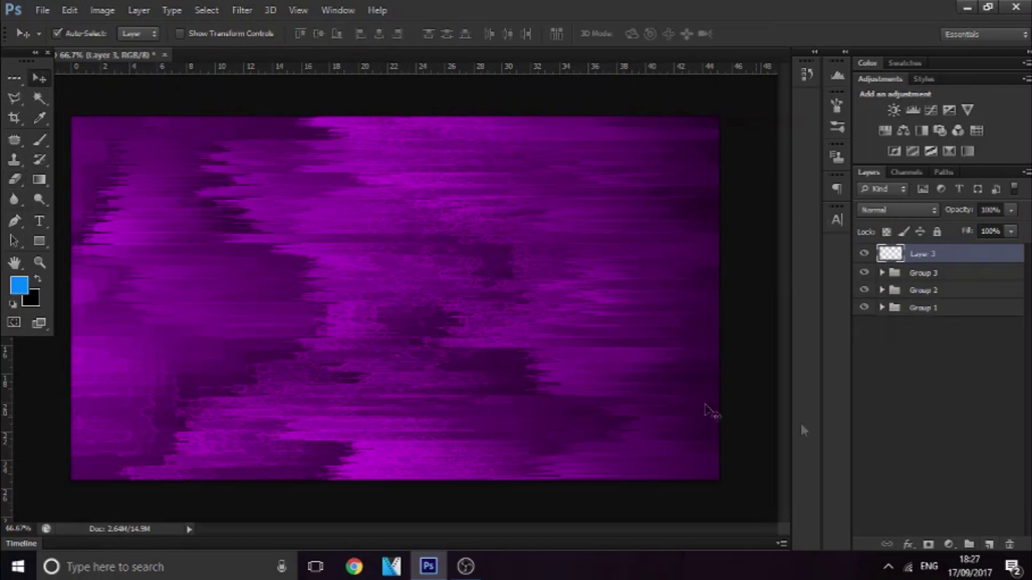
click(39, 140)
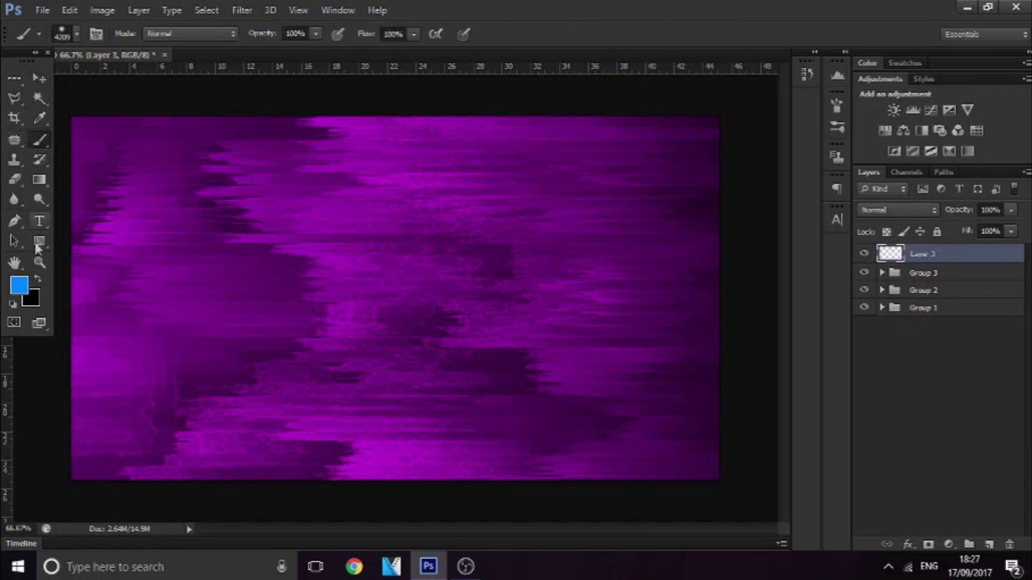
click(18, 285)
click(616, 115)
click(935, 106)
alt+right_click(615, 364)
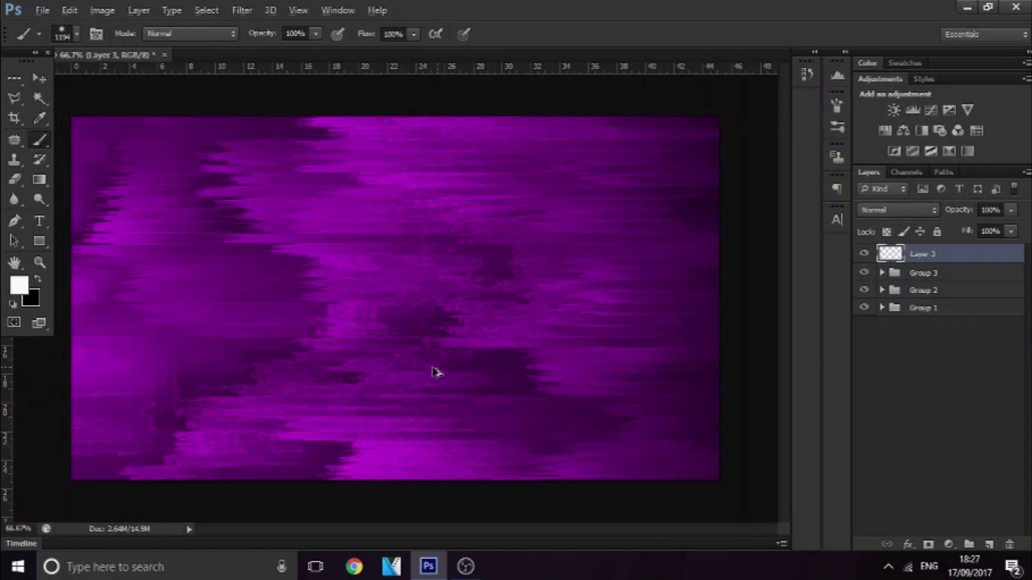
alt+right_click(425, 349)
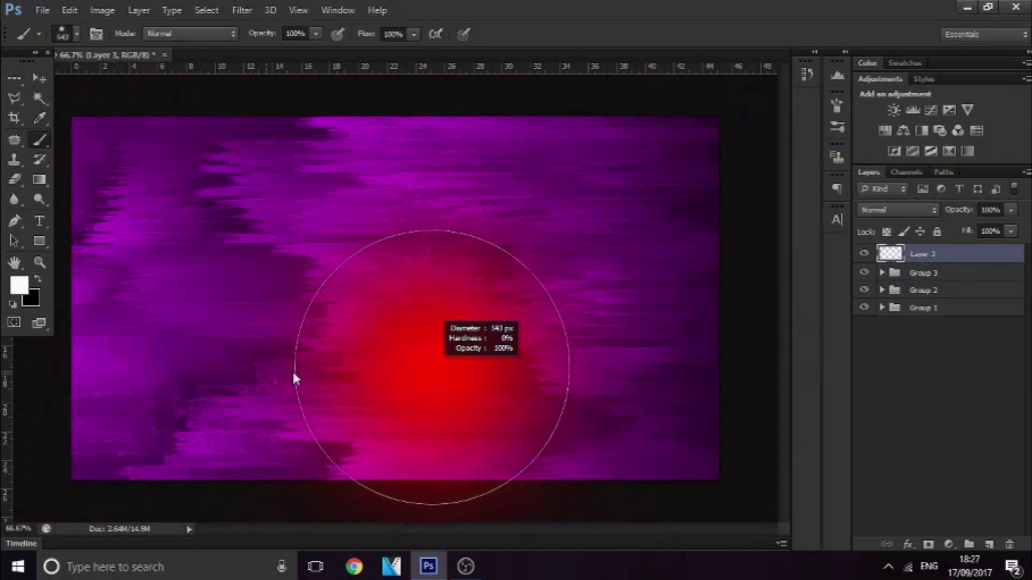
alt+right_click(547, 376)
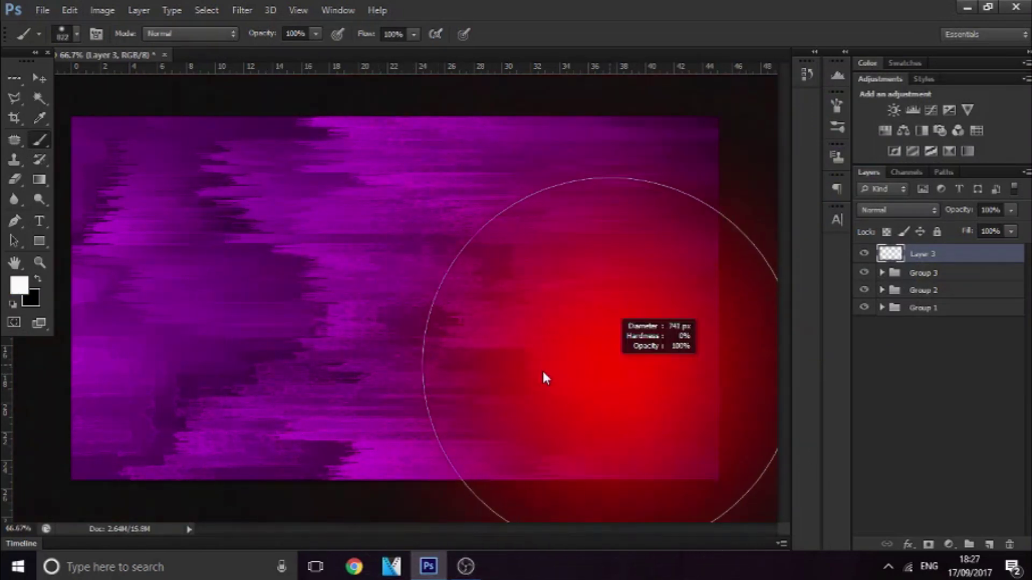
click(476, 430)
click(102, 185)
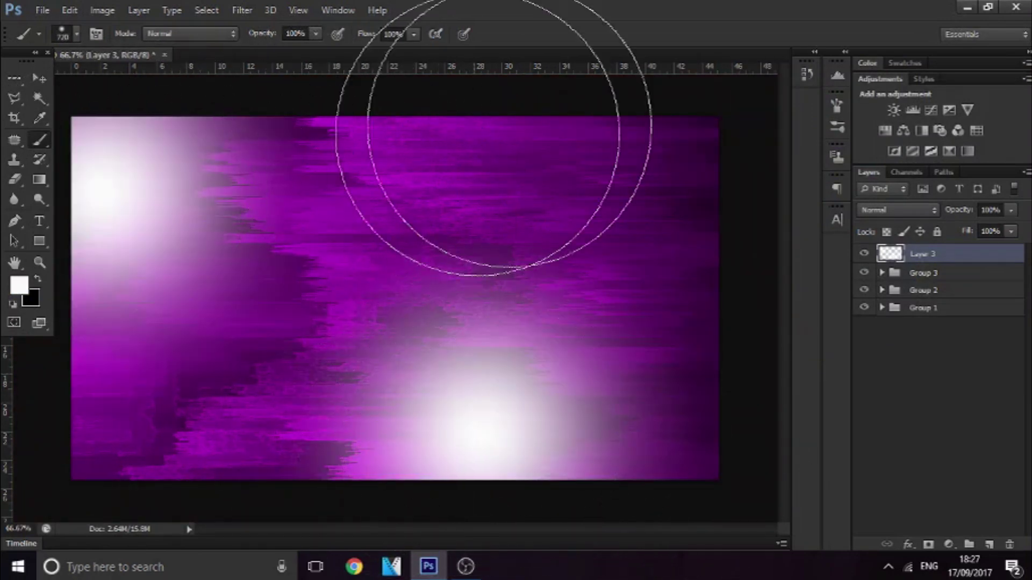
click(618, 103)
Step: Set Layer 3 to Overlay blending at 40% opacity
click(884, 210)
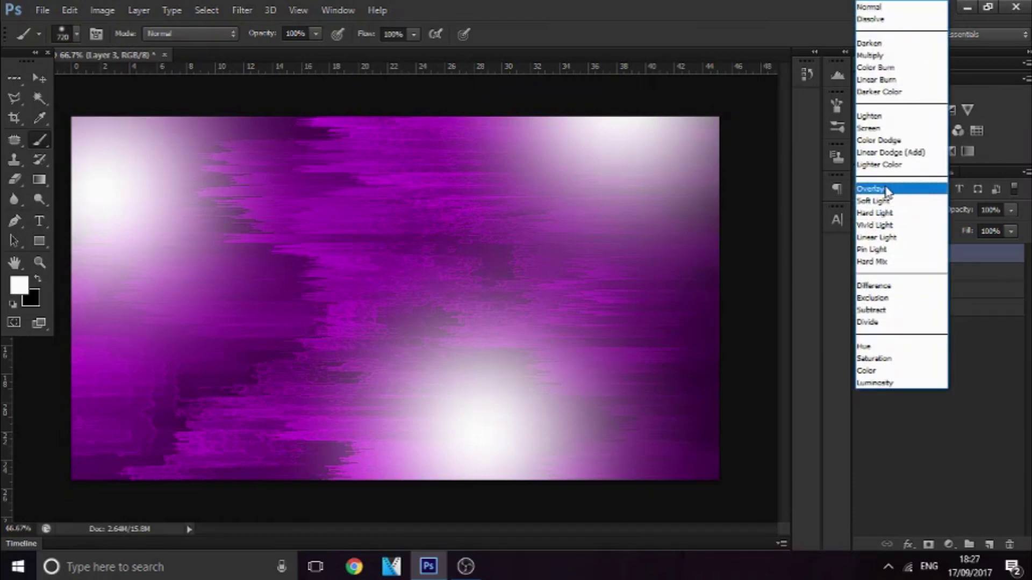
click(886, 189)
drag(1011, 210, 971, 231)
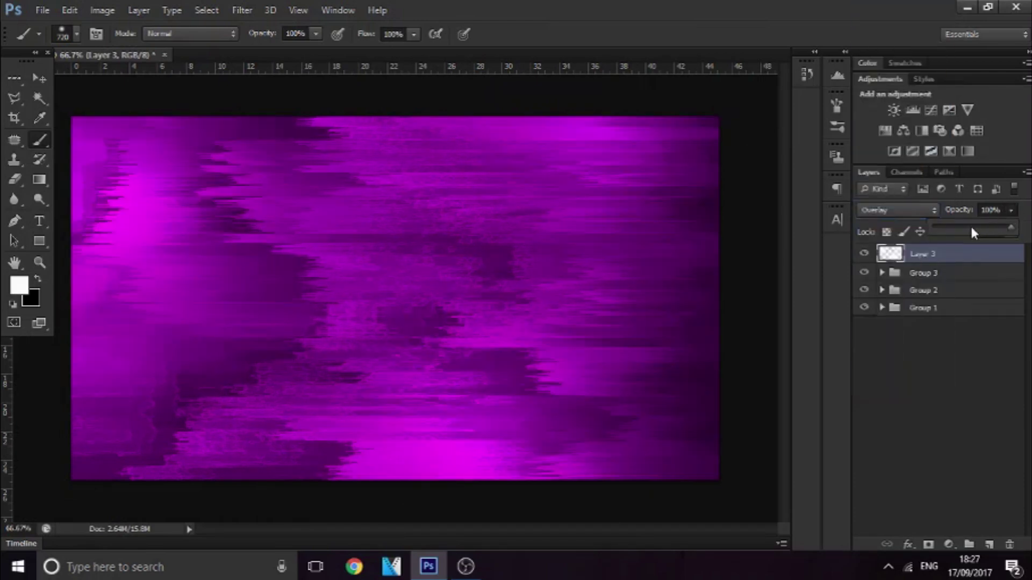
Step: Add Layer 4 and paint a soft purple (9600ff) spot at the canvas centre
click(989, 544)
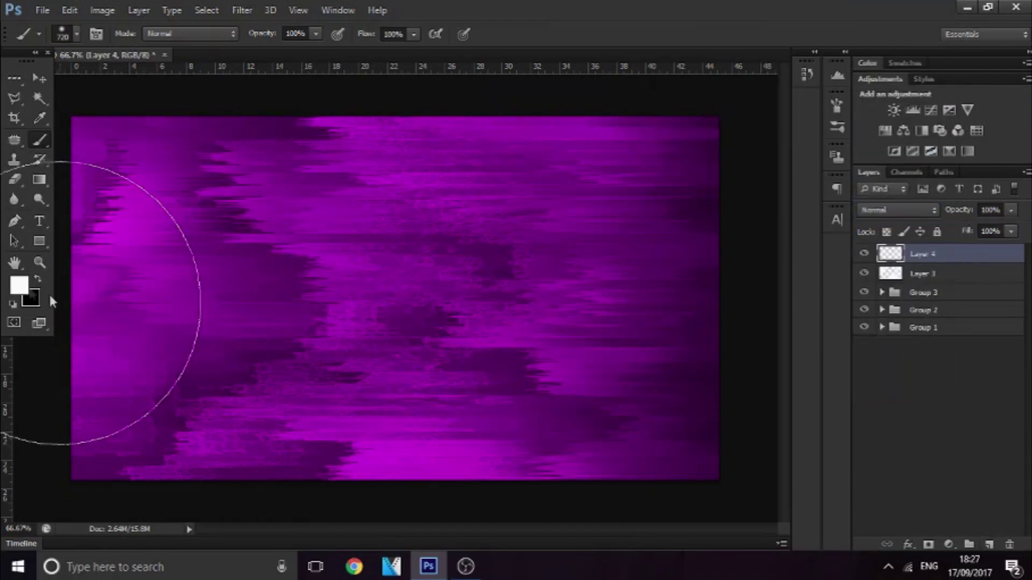
click(19, 286)
click(827, 160)
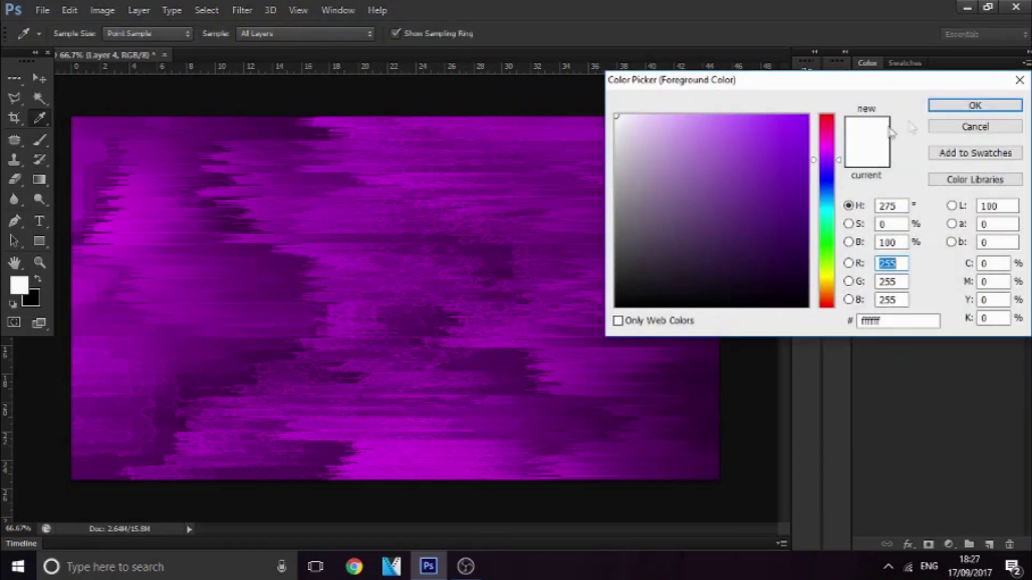
click(807, 116)
click(964, 105)
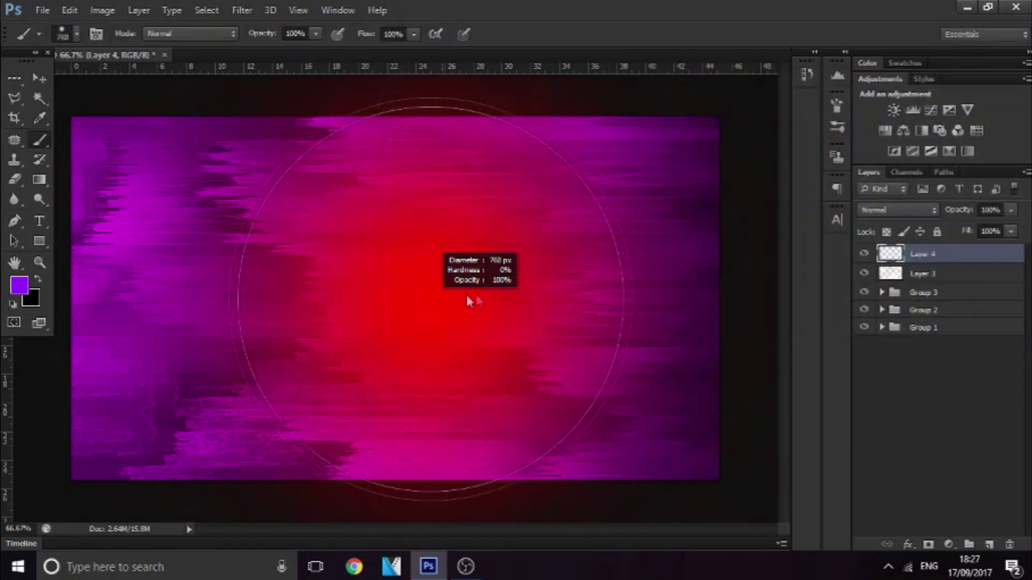
click(360, 280)
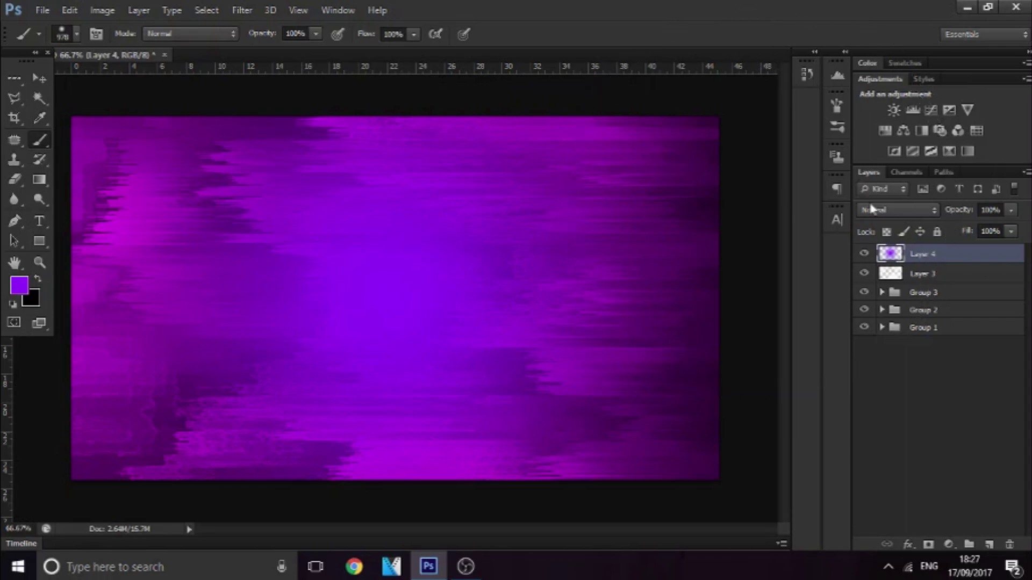
Step: Set Layer 4's blend mode to Soft Light
click(897, 209)
click(888, 137)
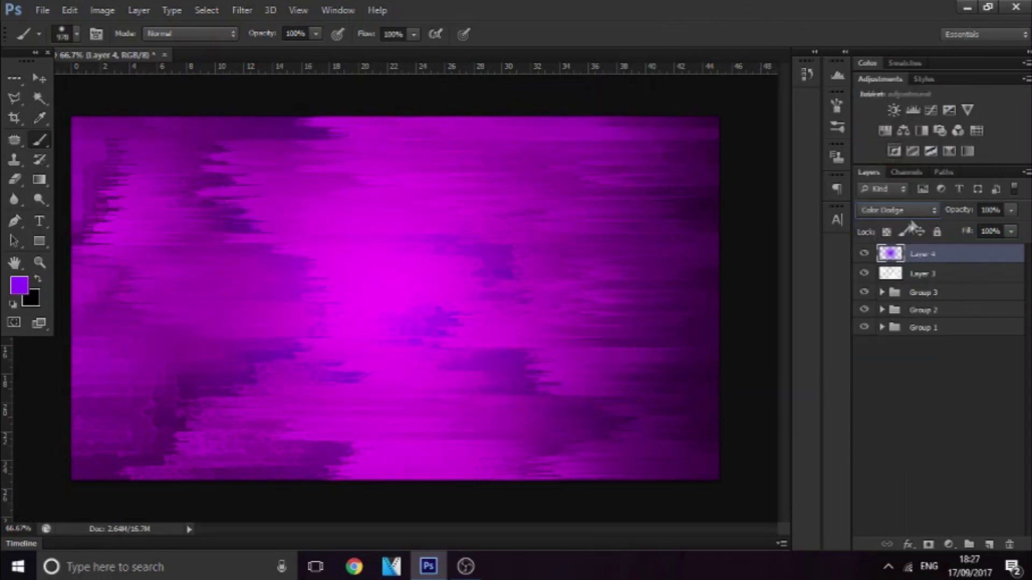
scroll(906, 218, down, 4)
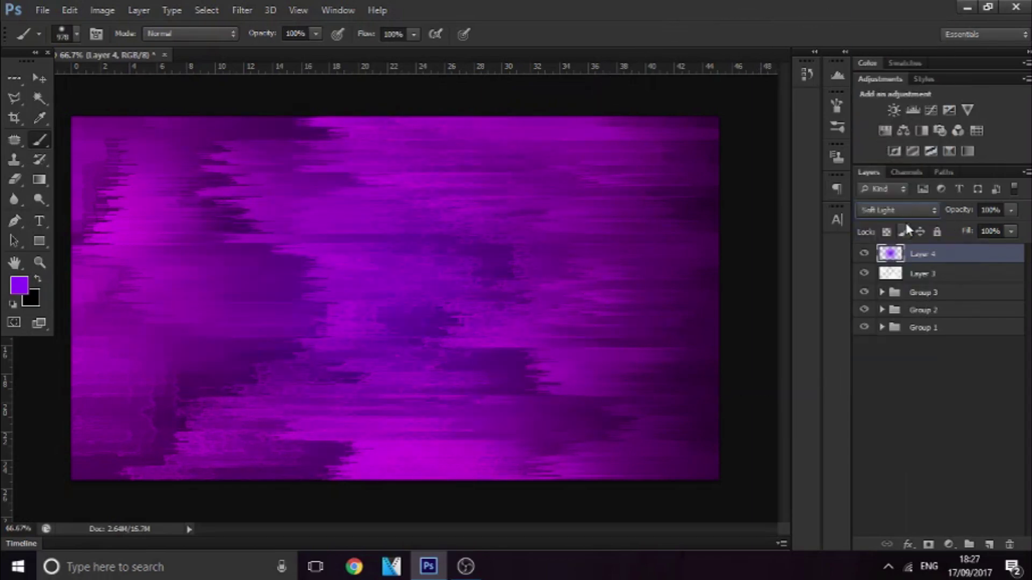
Step: Group Layer 4, Layer 3 and Group 3 into Group 4, toggling it to compare
key(v)
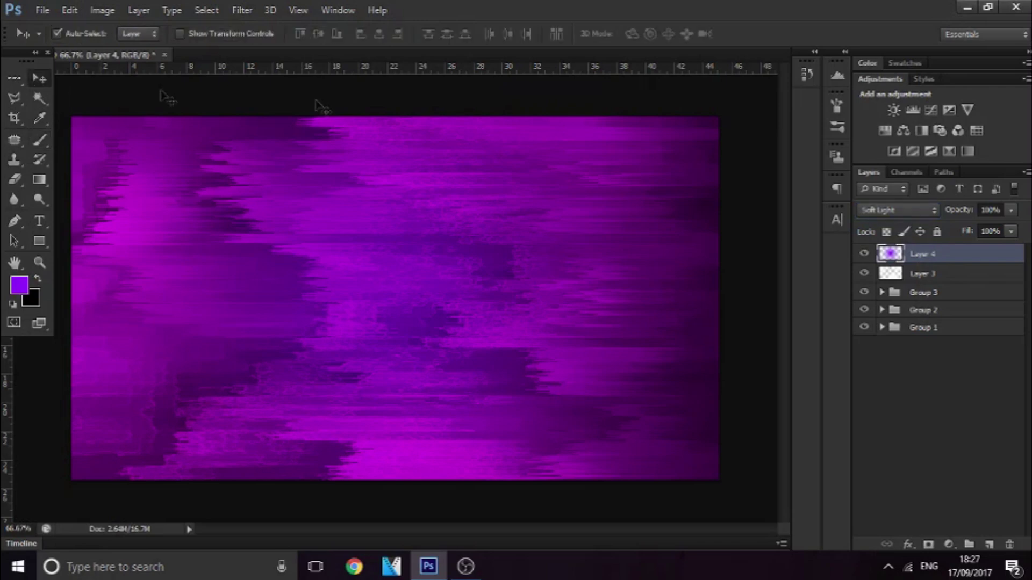
shift+click(938, 293)
key(ctrl+g)
click(863, 252)
click(863, 252)
click(863, 253)
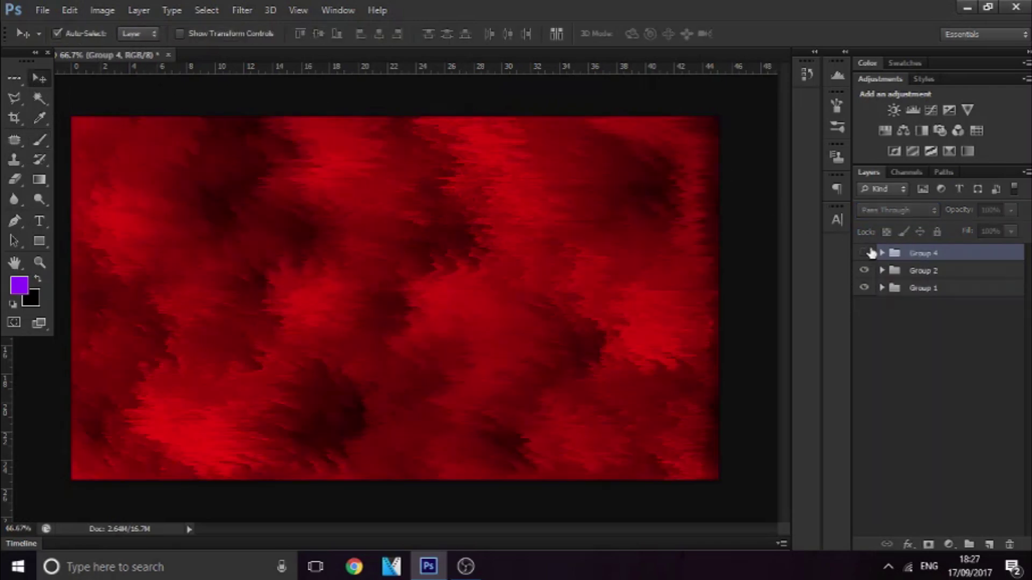
click(865, 253)
Step: Convert Groups 4, 2 and 1 into smart objects, checking each by toggling visibility
key(ctrl+alt+s)
click(918, 272)
key(ctrl+alt+s)
click(921, 295)
key(ctrl+alt+s)
click(864, 253)
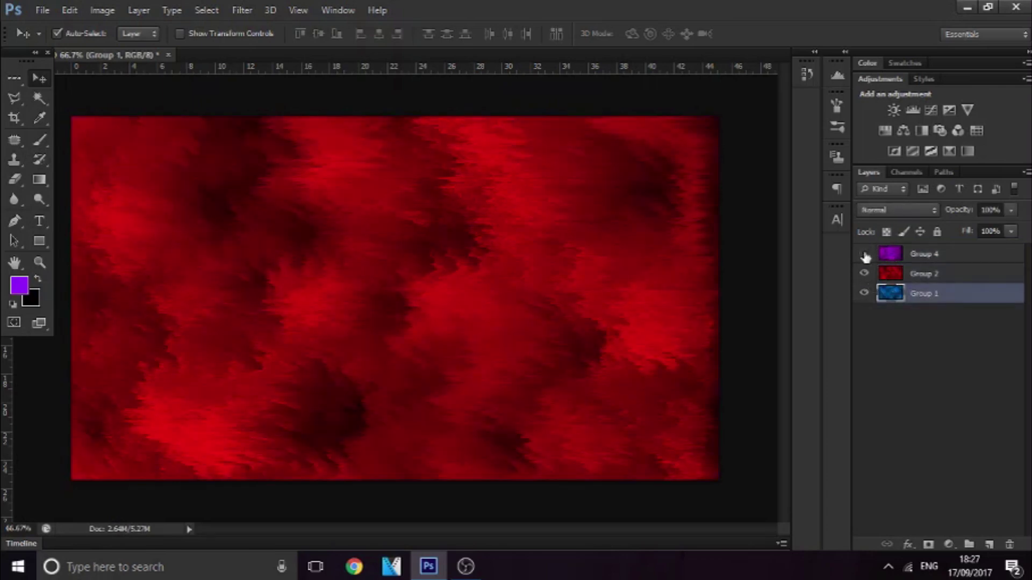
click(864, 273)
click(864, 294)
click(865, 294)
click(864, 273)
click(864, 254)
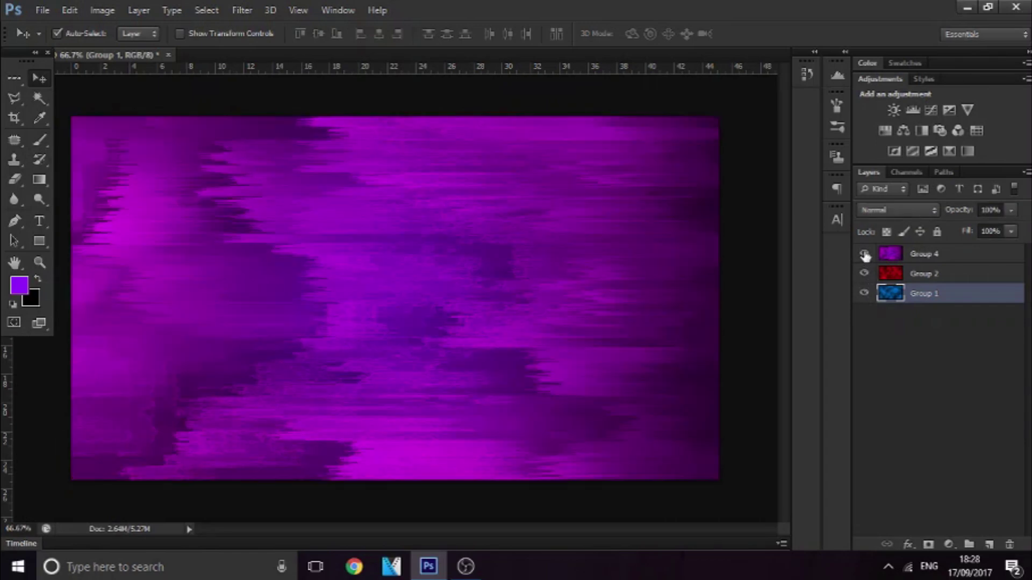
Step: Add a new empty Layer 1 above Group 4
click(920, 260)
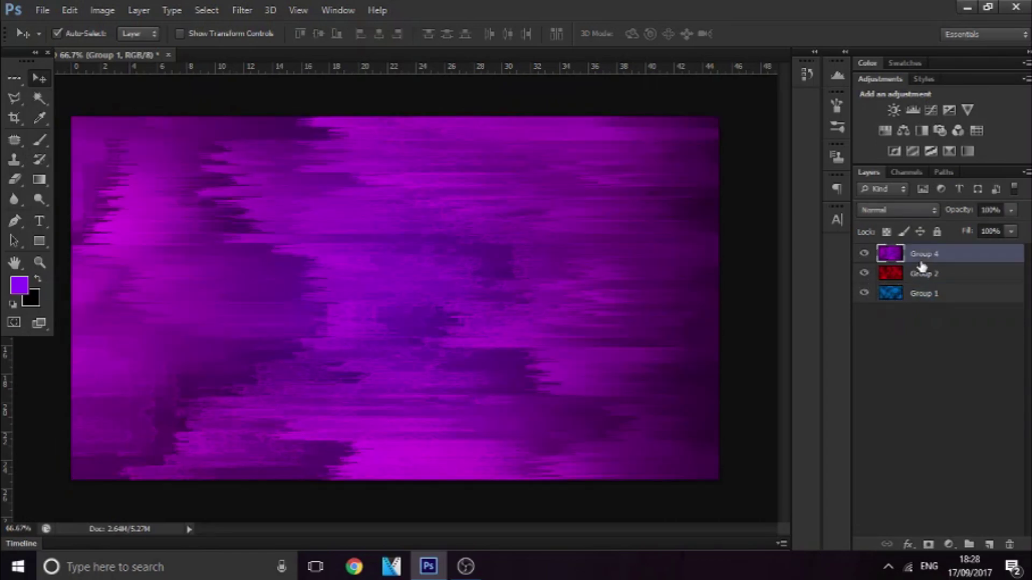
click(990, 545)
click(245, 13)
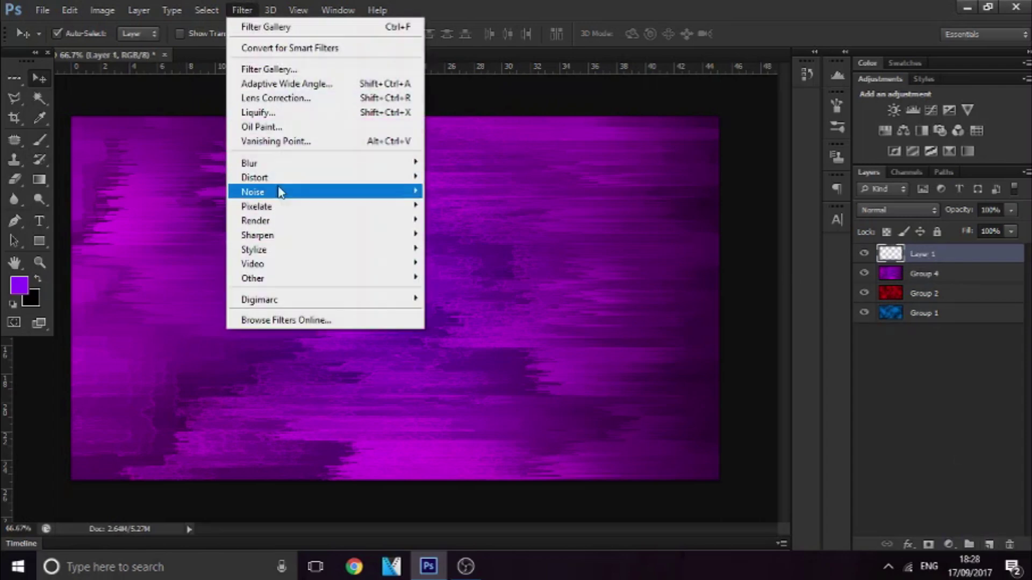
mouse_move(414, 220)
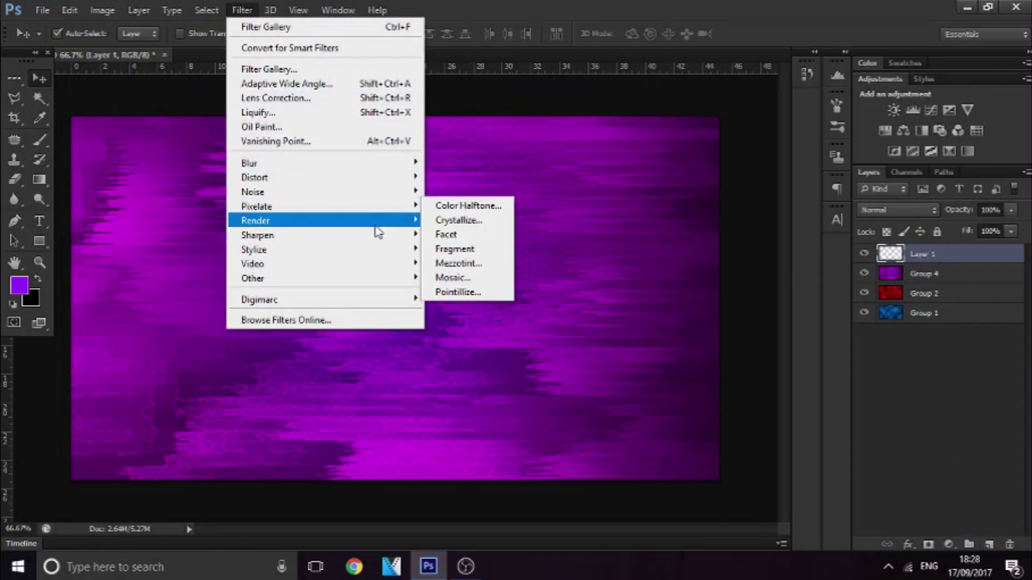
Step: Render clouds on Layer 1 and shift their hue by -175 to bright green
click(438, 221)
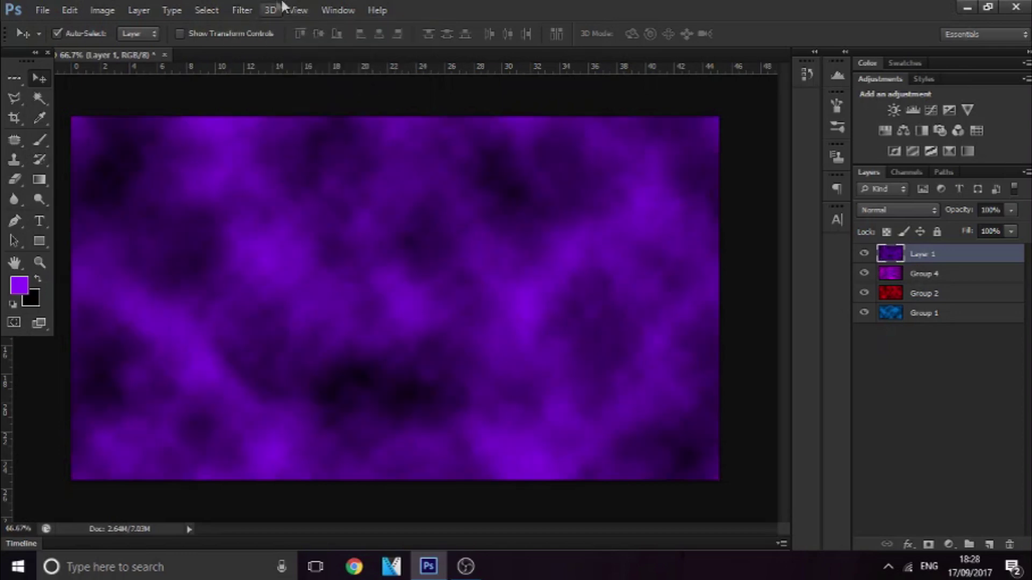
key(ctrl+u)
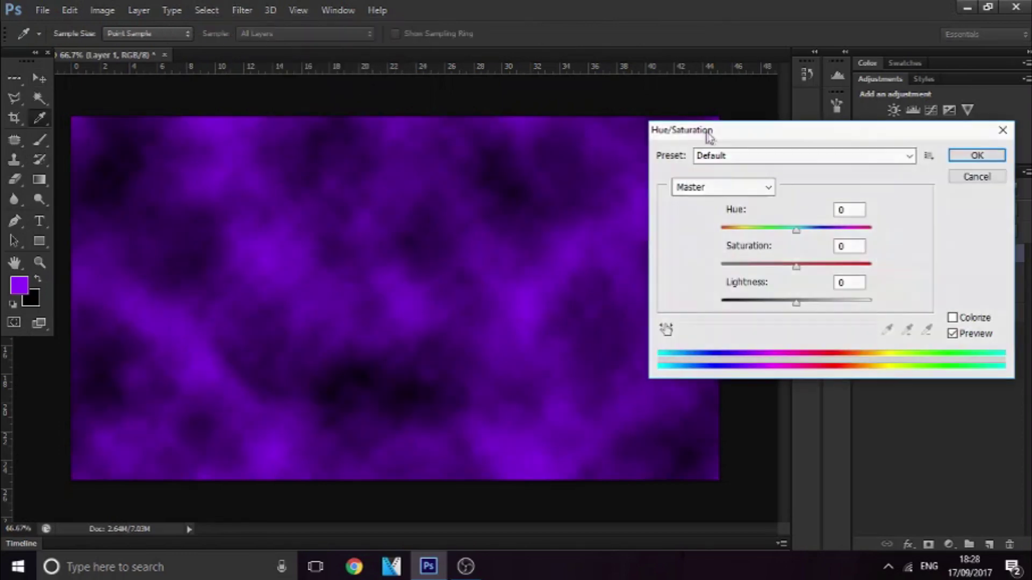
click(751, 229)
drag(751, 230, 722, 230)
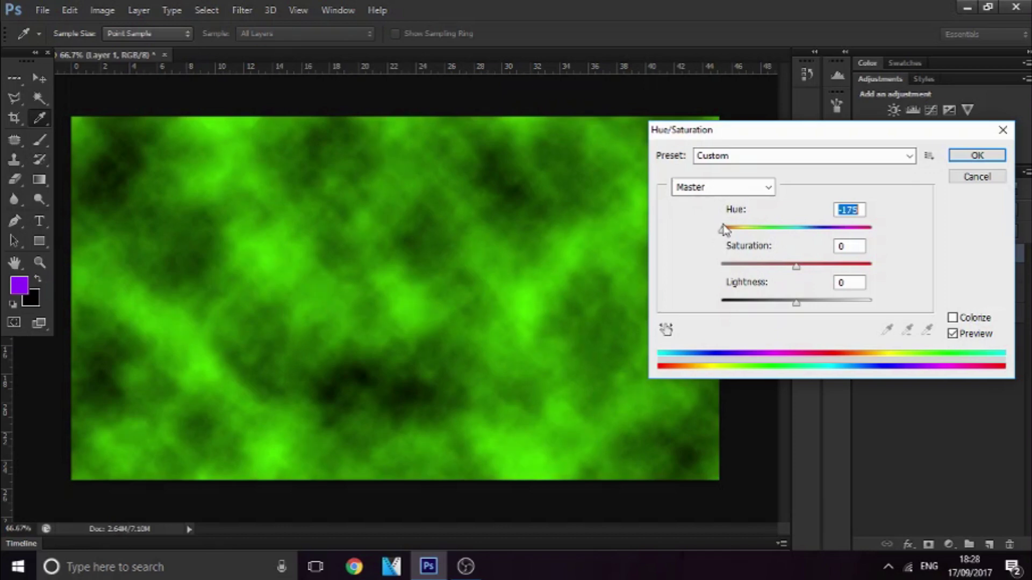
key(Return)
click(241, 11)
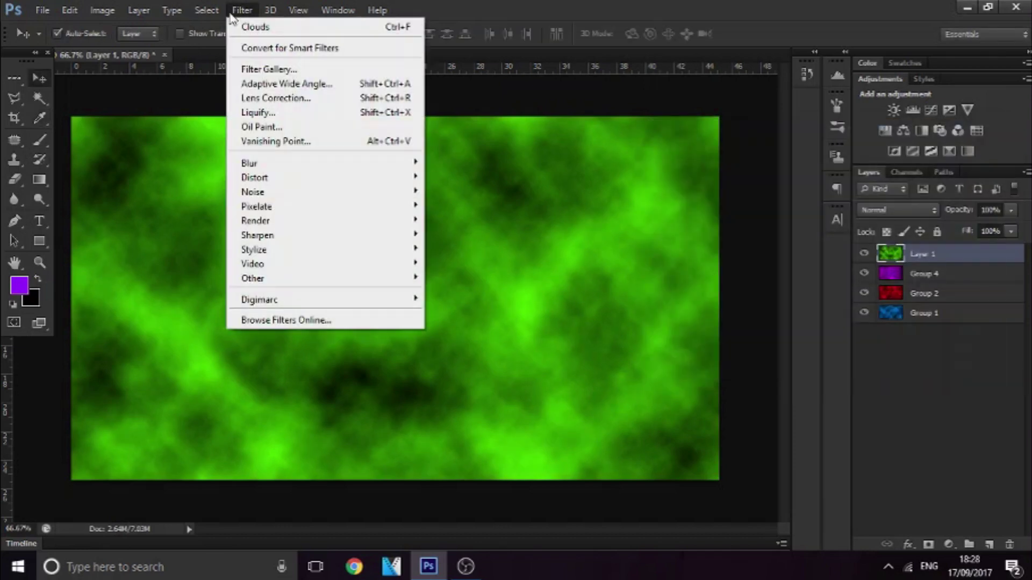
Step: Apply Mosaic (cell size 23) and Find Edges to Layer 1, then invert to green lines on black
mouse_move(330, 208)
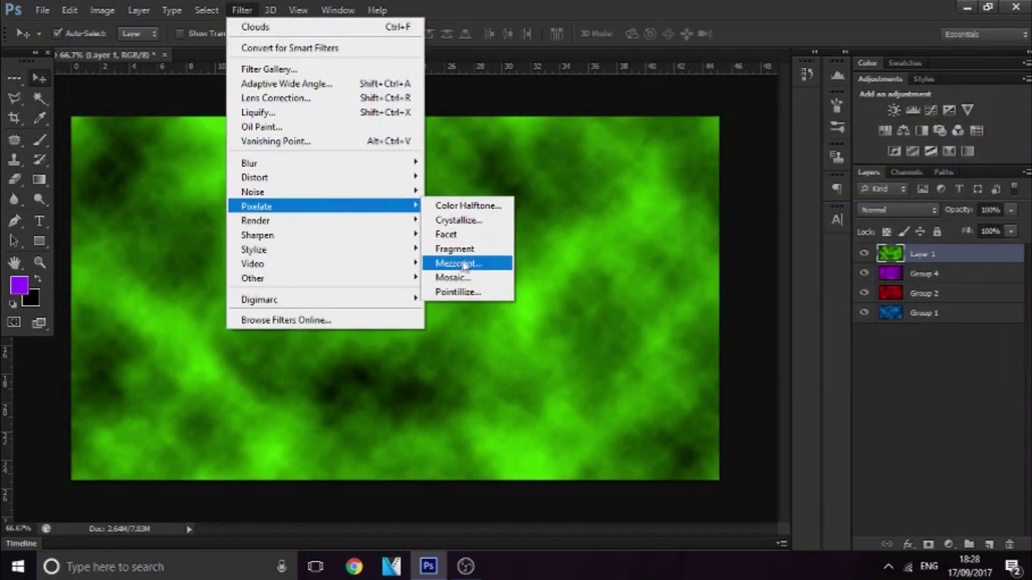
click(458, 280)
key(Return)
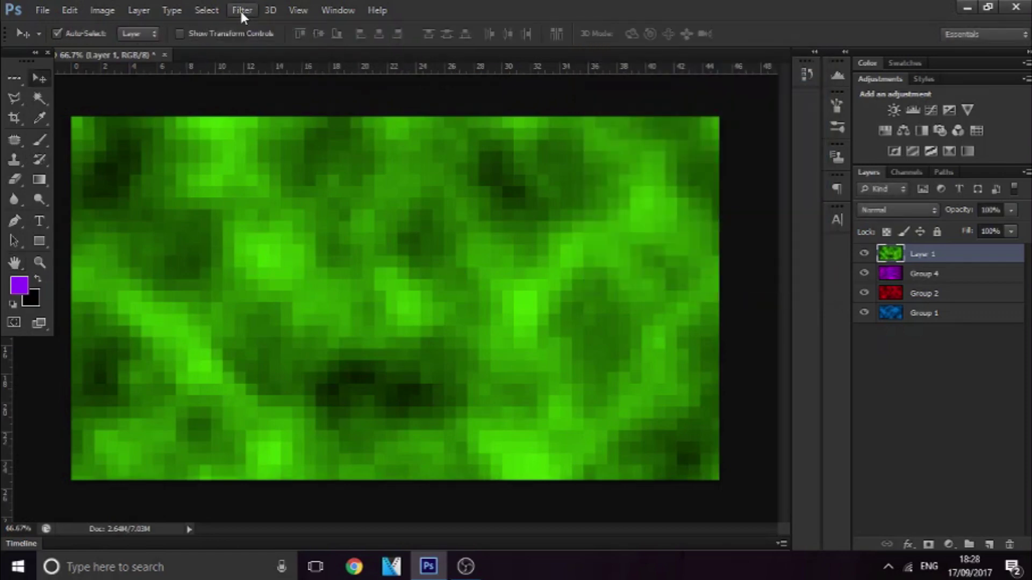
click(242, 11)
mouse_move(395, 250)
click(455, 292)
key(ctrl+i)
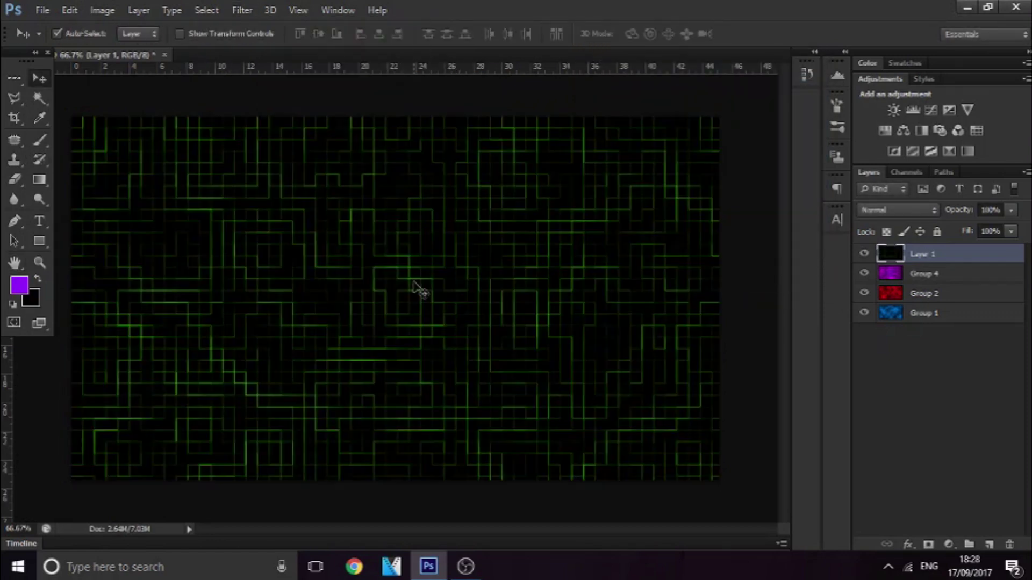
click(242, 11)
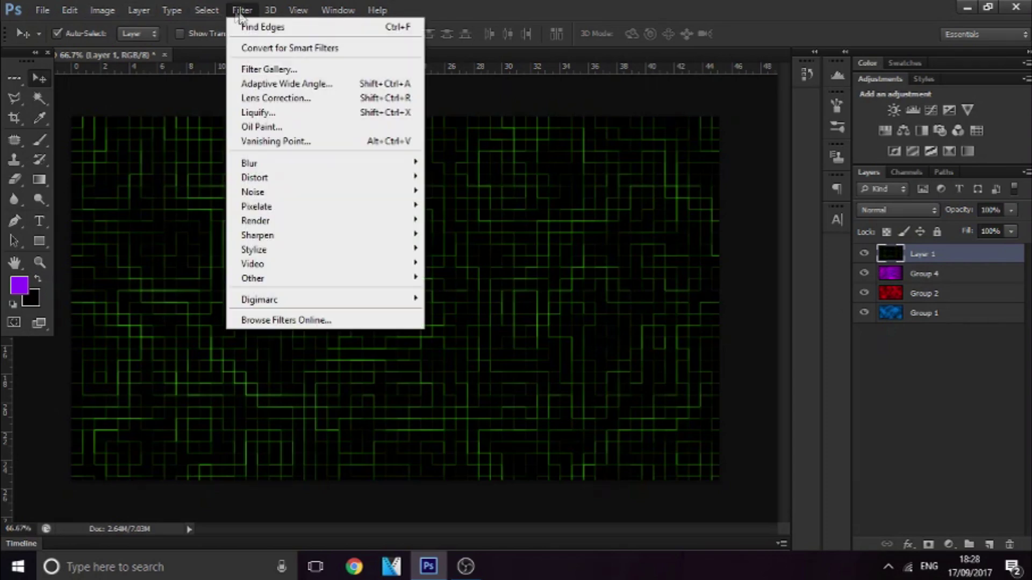
Step: Ripple Layer 1's green lines into wavy strokes and add a new empty Layer 2
mouse_move(334, 177)
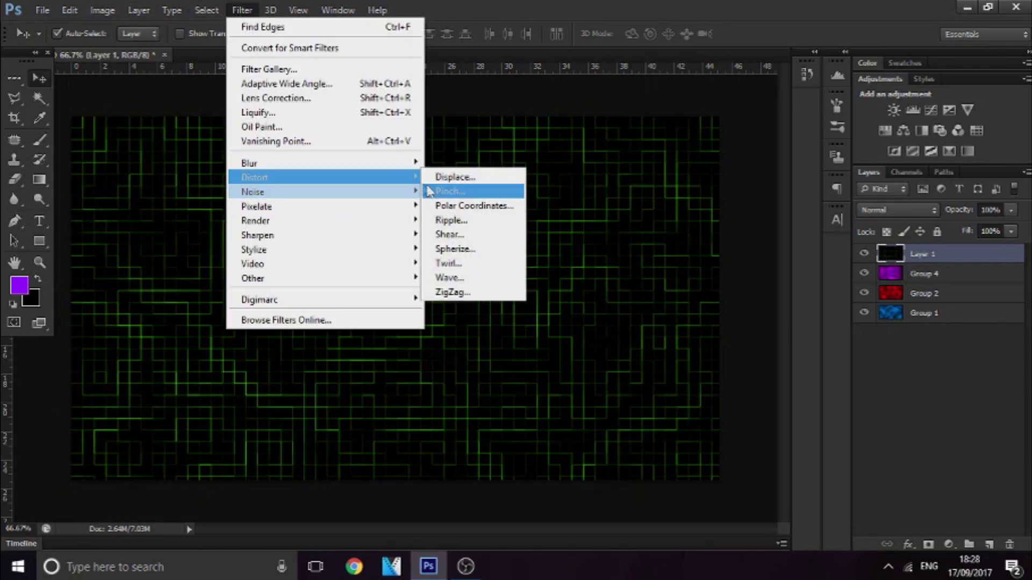
click(449, 219)
click(626, 118)
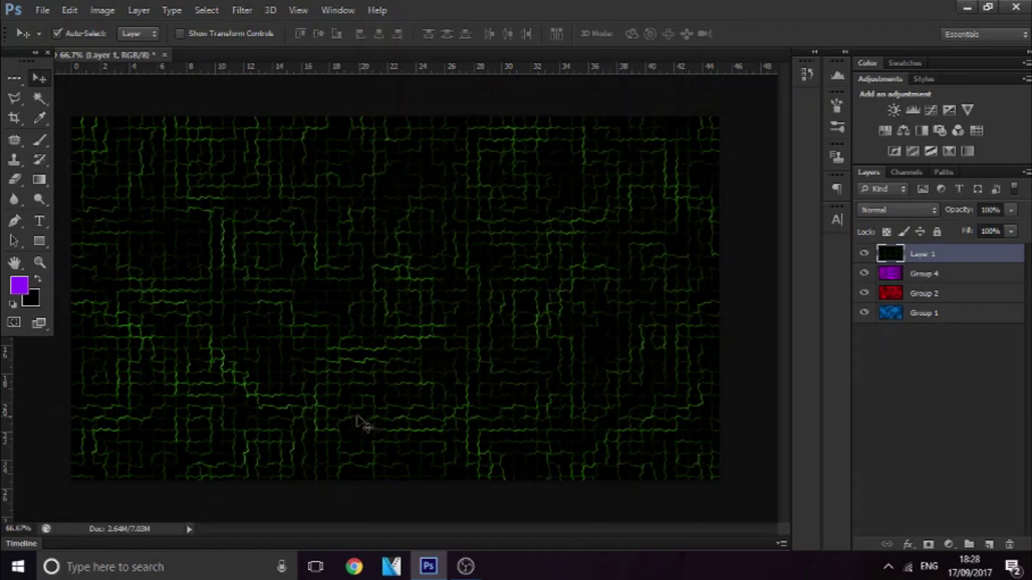
click(990, 544)
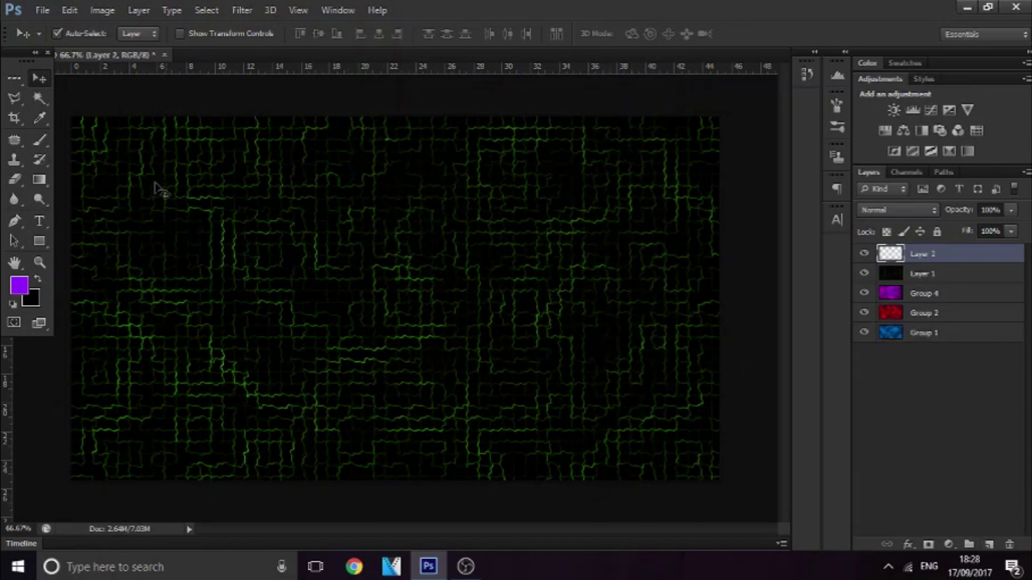
Step: Move the new Layer 2 beneath Layer 1 and fill it with bright green
drag(922, 254, 922, 275)
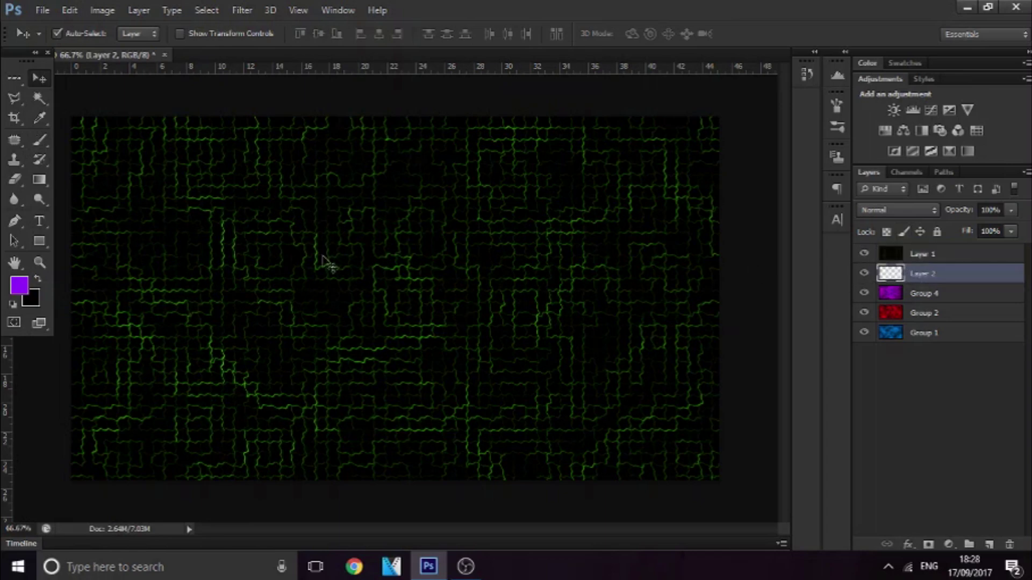
click(19, 284)
drag(835, 249, 831, 245)
key(Return)
key(alt+BackSpace)
Step: Try Color Dodge, Hard Light, Overlay and Lighter Color blending on Layer 1
click(928, 257)
click(903, 211)
click(892, 136)
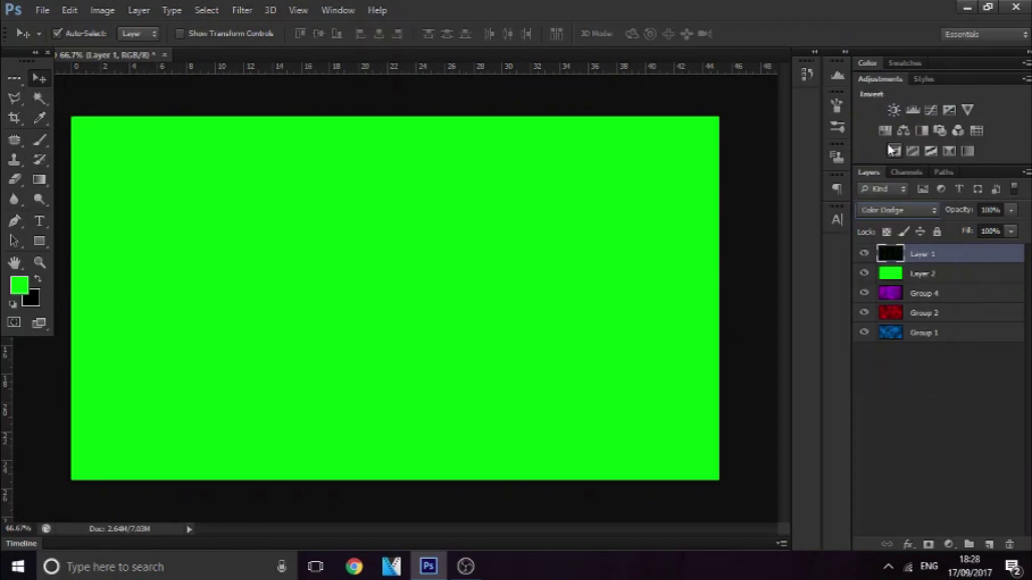
key(Down)
key(Down)
key(Down)
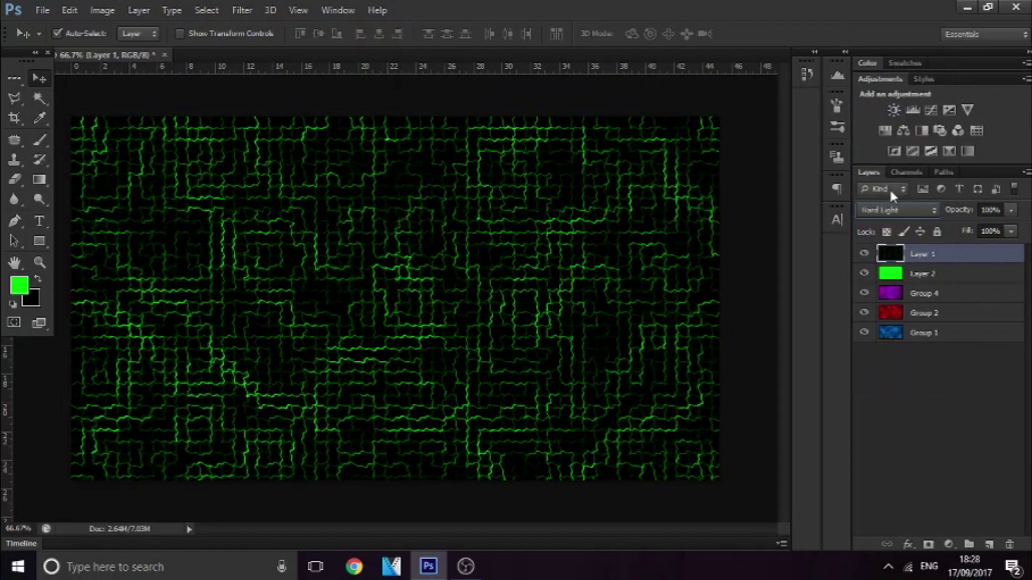
key(Down)
key(Up)
key(Up)
key(Up)
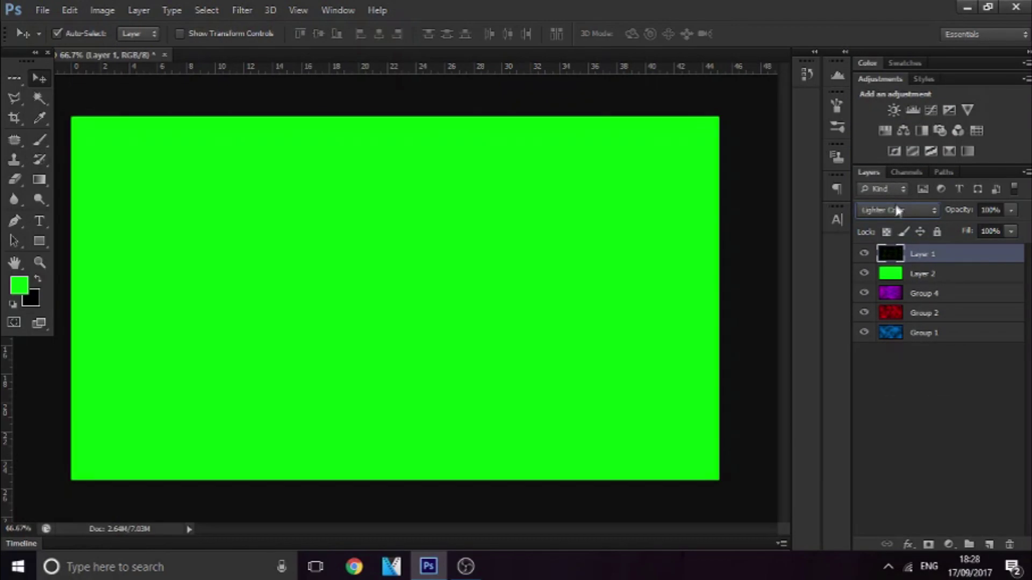
key(Up)
key(Up)
key(Up)
key(Up)
key(Up)
key(Up)
key(Up)
key(Up)
key(Up)
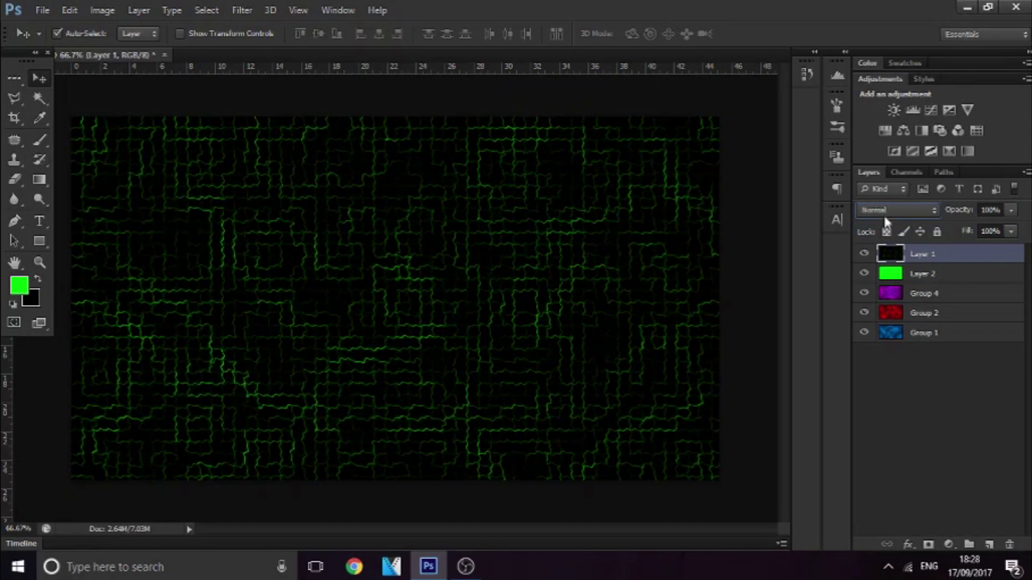
Step: Try Linear Burn, Screen and Difference on Layer 1, then return it to Normal
click(885, 210)
click(892, 85)
key(Down)
key(Down)
key(Down)
key(Down)
key(Down)
key(Down)
key(Down)
key(Down)
key(Down)
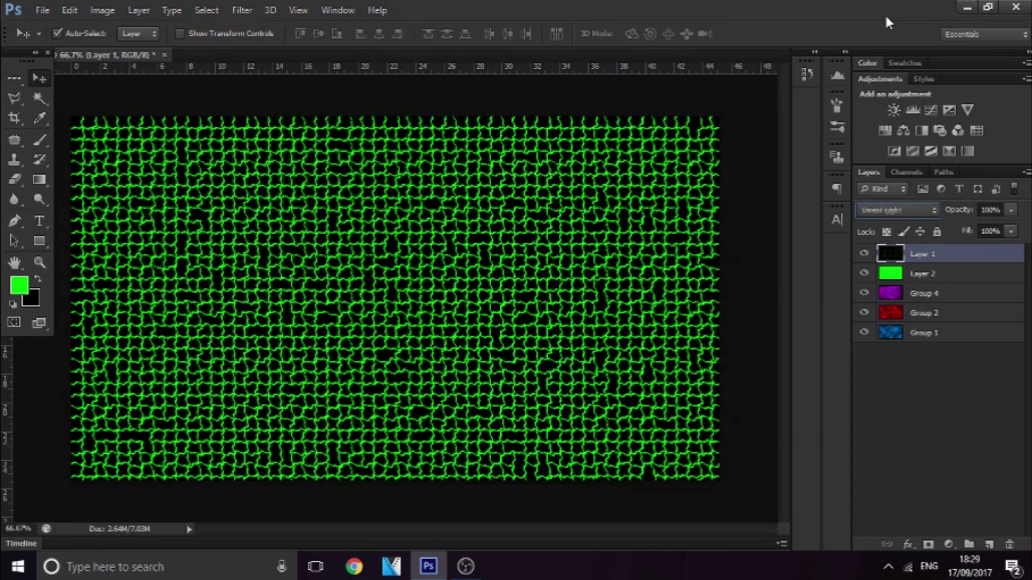
key(Down)
key(Down)
key(Down)
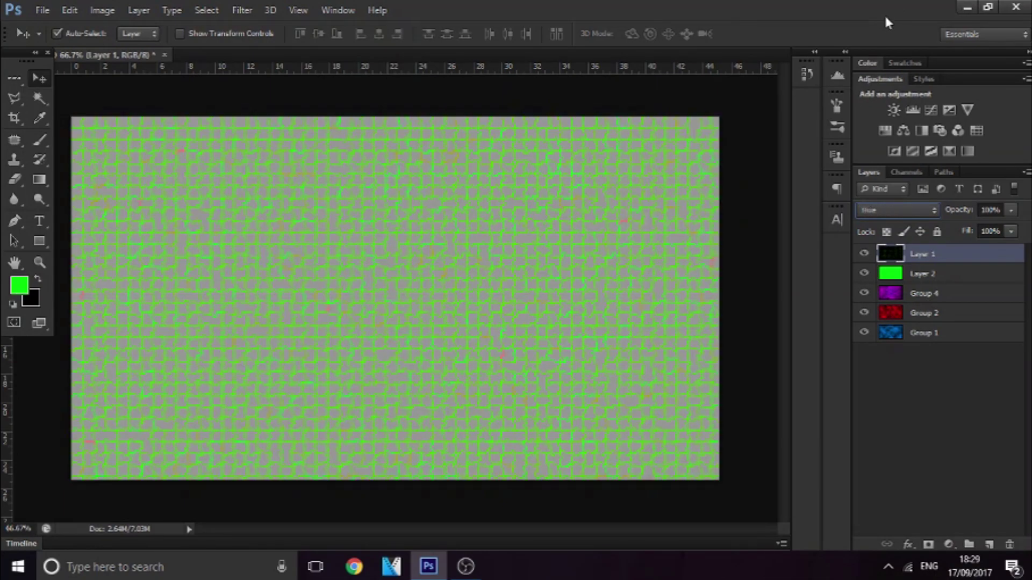
click(888, 210)
click(907, 7)
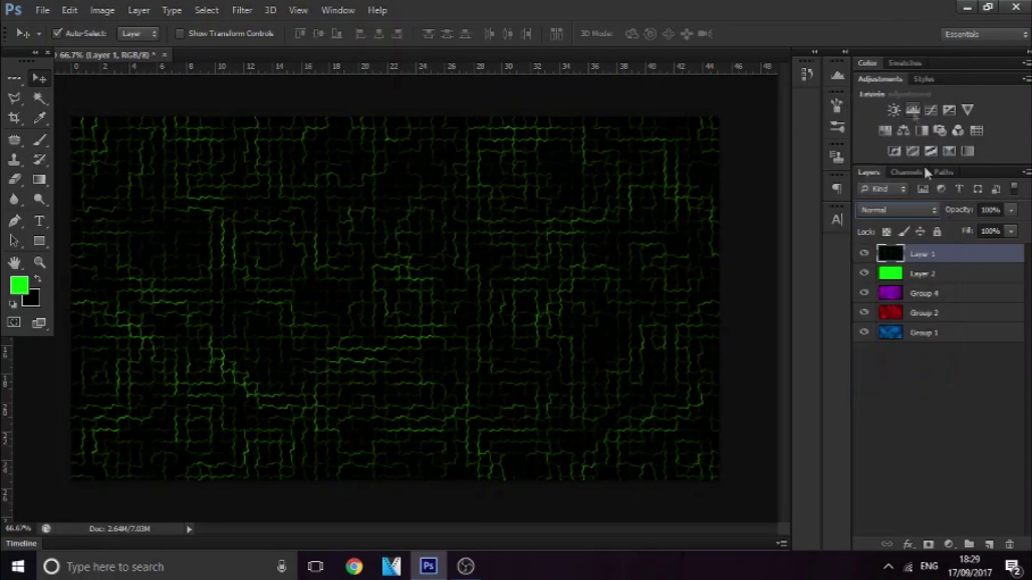
Step: Delete the green-filled Layer 2
click(946, 275)
click(14, 76)
click(36, 75)
key(Delete)
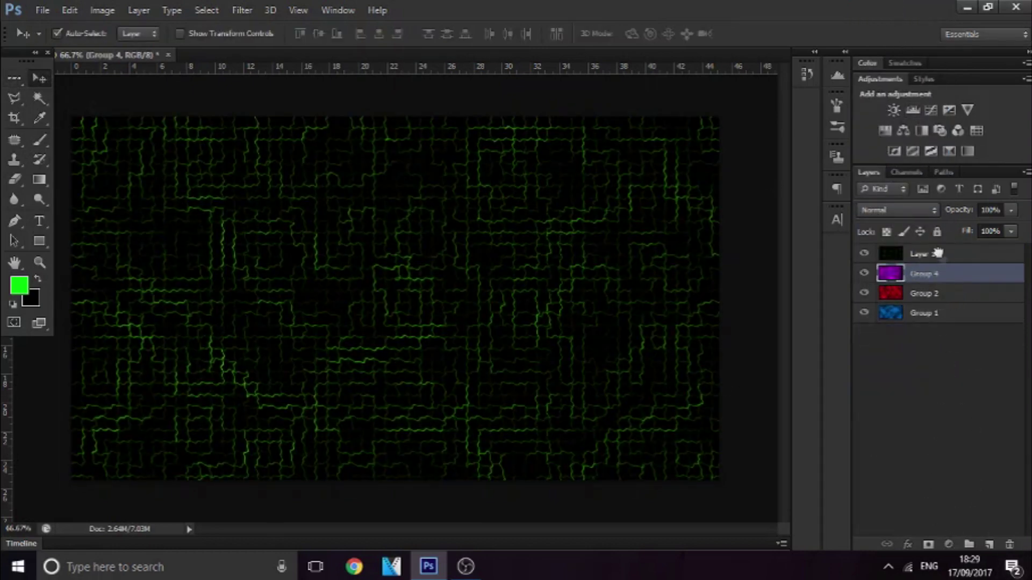
Step: Add a layer above Layer 1 and paint soft green glows right and top-left with a 1179 px brush
click(941, 258)
click(989, 544)
click(39, 139)
alt+right_click(559, 238)
click(651, 317)
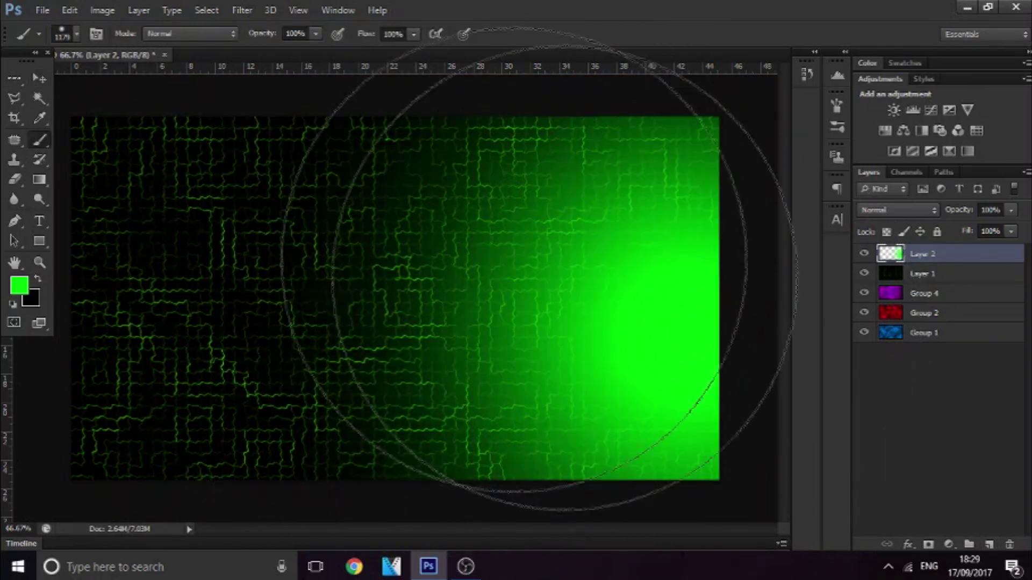
click(156, 161)
Step: Blend the green glow layer in Linear Dodge (Add) at 32% opacity
click(863, 210)
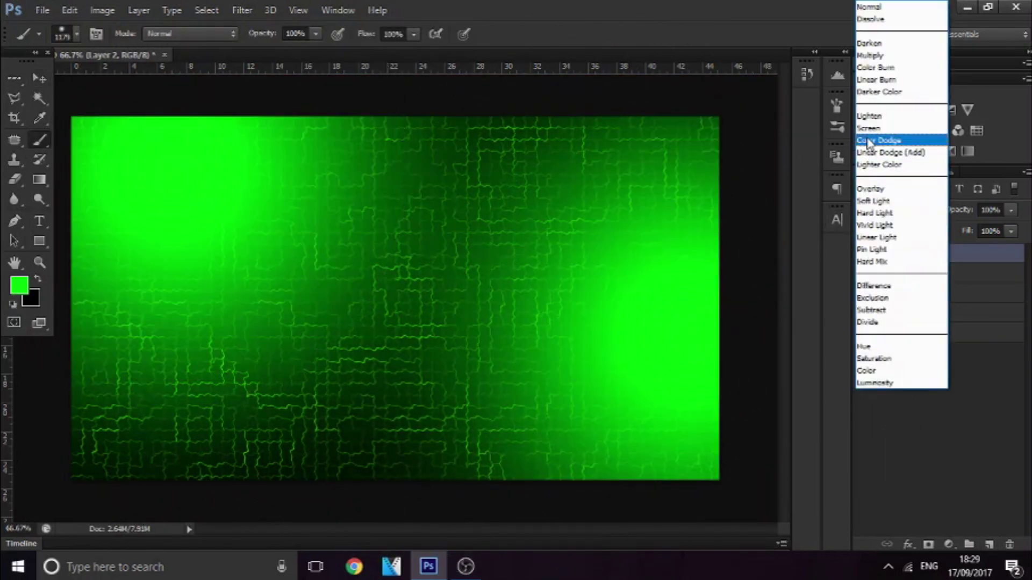
click(867, 141)
key(Down)
key(Down)
key(Down)
key(Down)
key(Up)
key(Up)
key(Up)
key(Up)
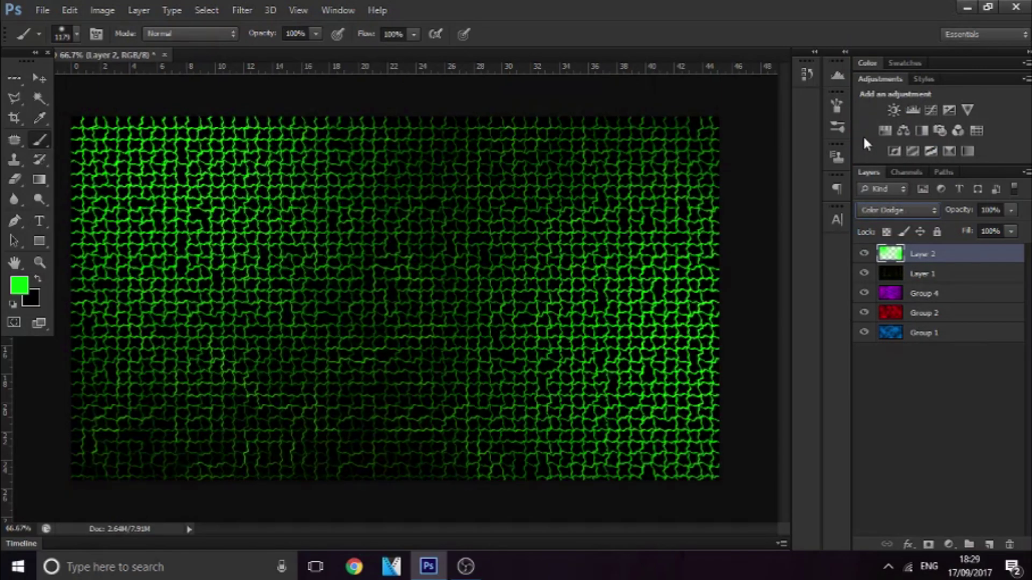
key(Down)
click(1011, 211)
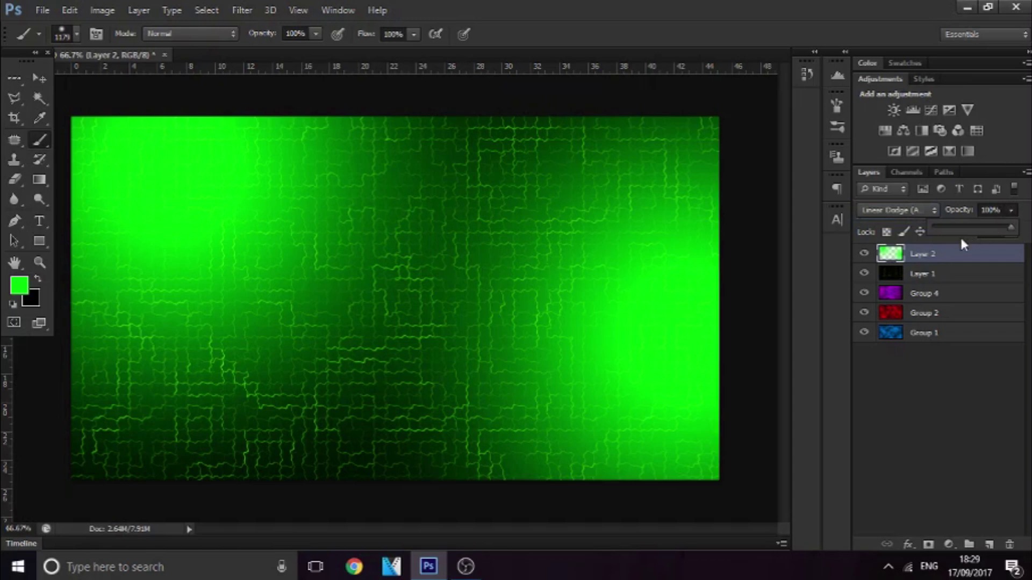
click(959, 231)
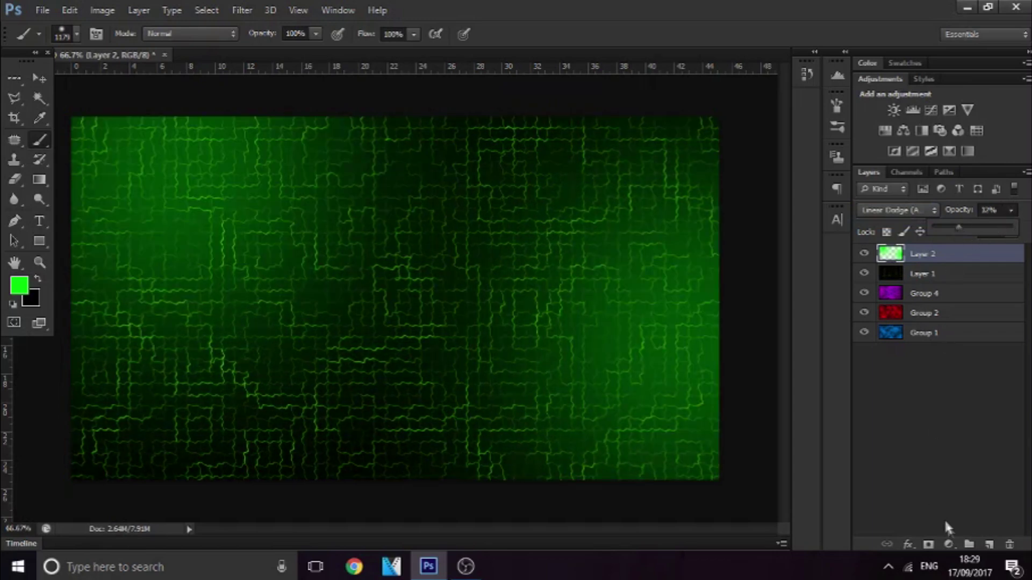
click(989, 544)
click(18, 286)
Step: With white as foreground, paint soft spots at the bottom, left edge and top centre of Layer 3
drag(806, 265, 648, 86)
click(974, 105)
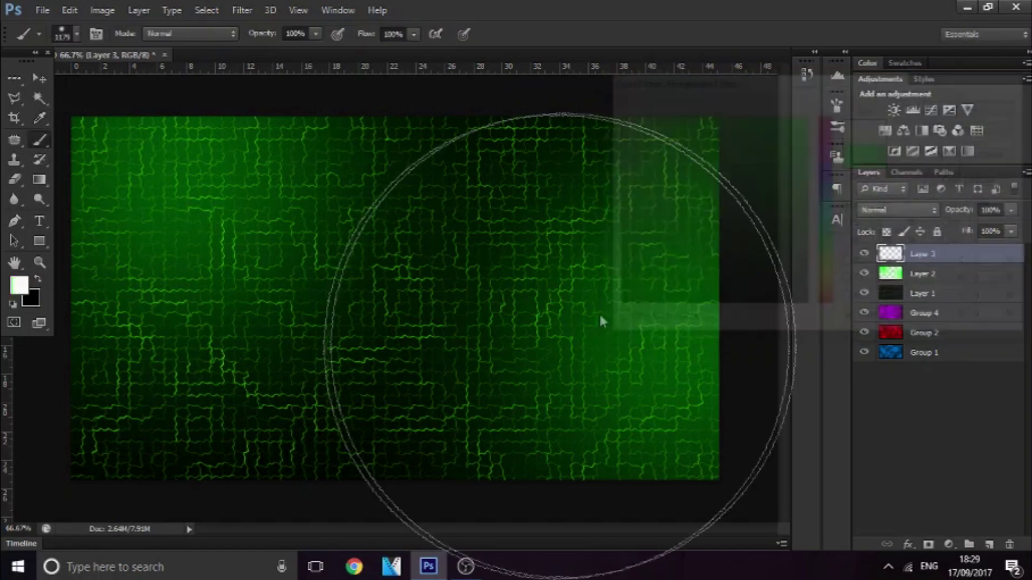
click(473, 436)
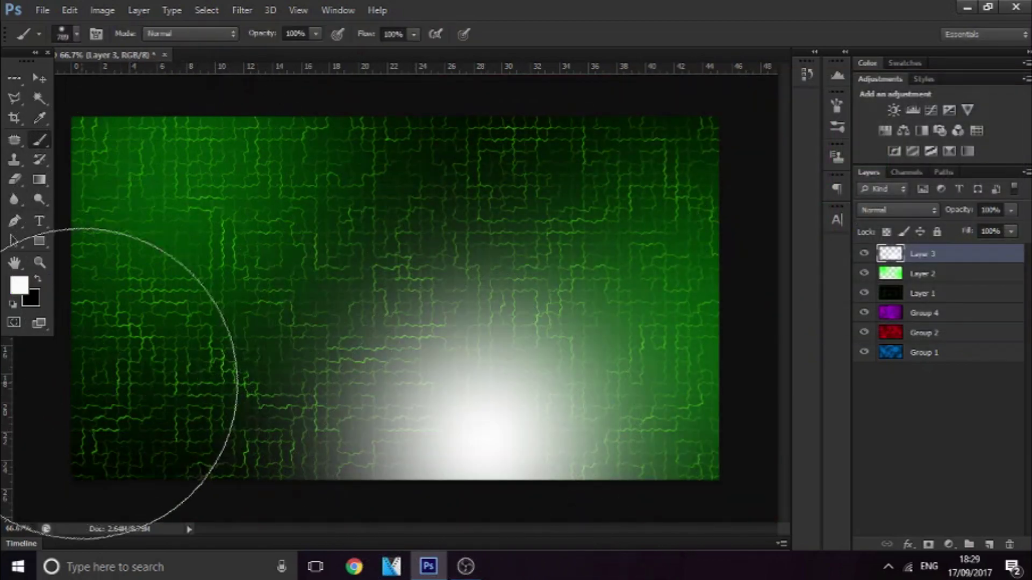
click(100, 360)
click(473, 145)
Step: Set Layer 3's blend mode to Overlay, then select Layers 3, 2 and 1 together with the Move tool
click(884, 210)
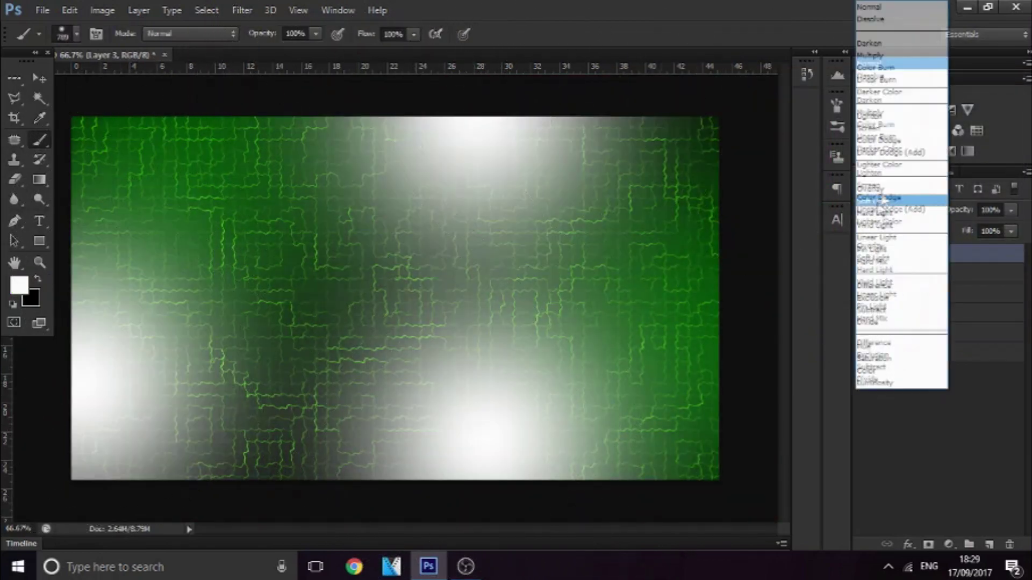
click(884, 189)
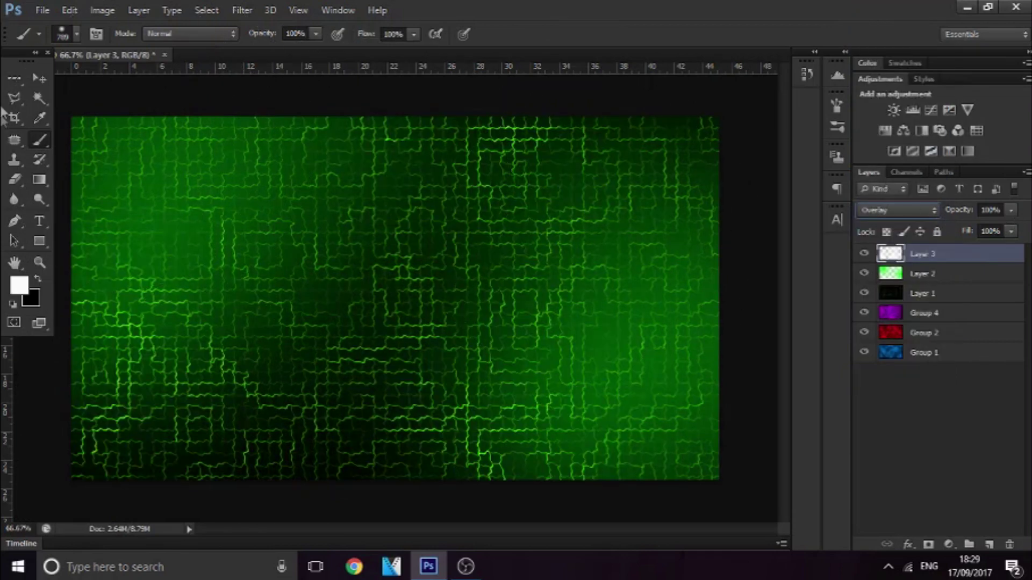
click(39, 78)
right_click(963, 291)
key(Escape)
shift+click(972, 259)
Step: Group Layers 1–3 into Group 5, merge it, and apply Stylize > Wind (Wind, From the Right)
key(ctrl+g)
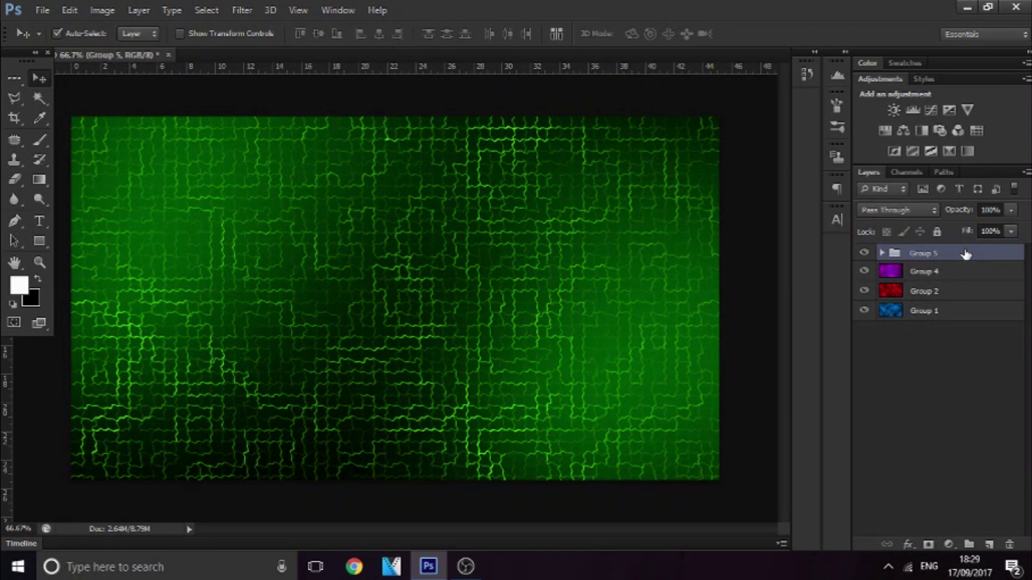
key(ctrl+e)
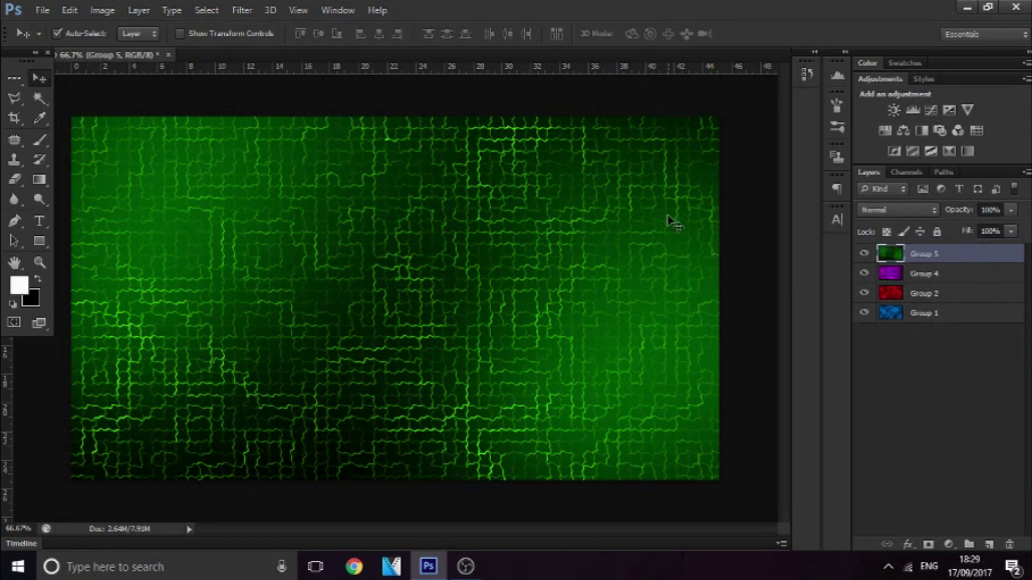
click(242, 10)
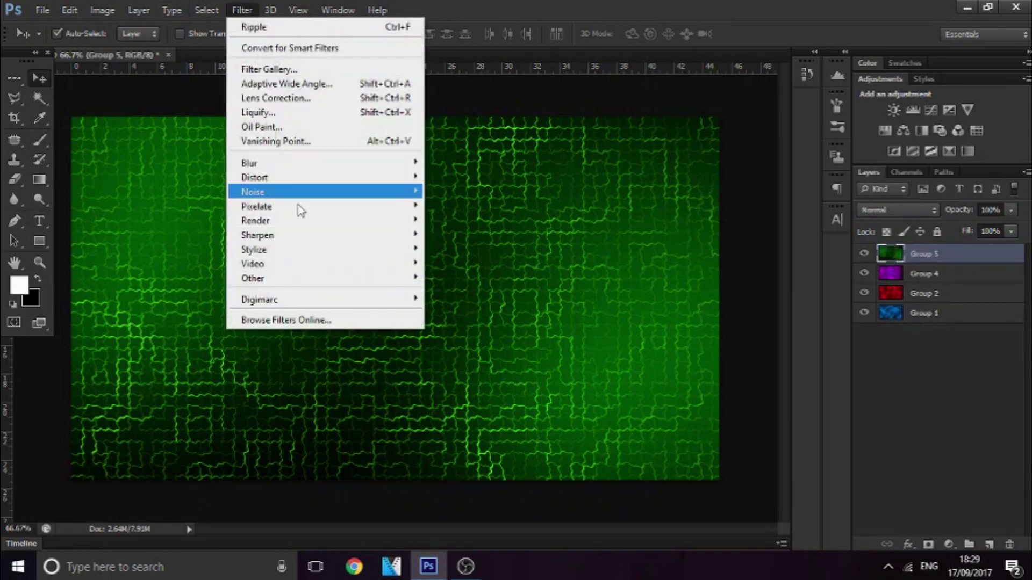
mouse_move(315, 248)
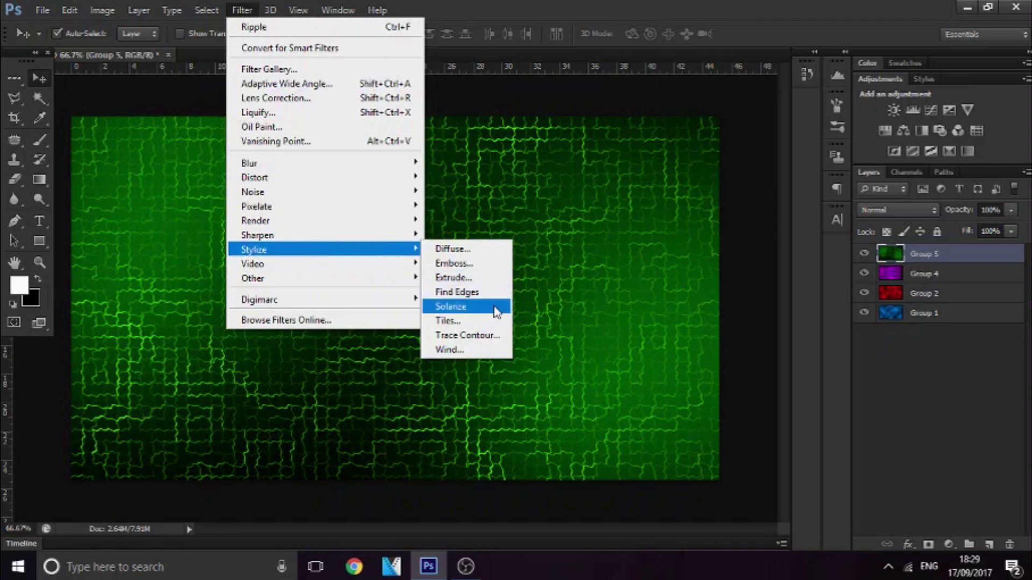
click(479, 350)
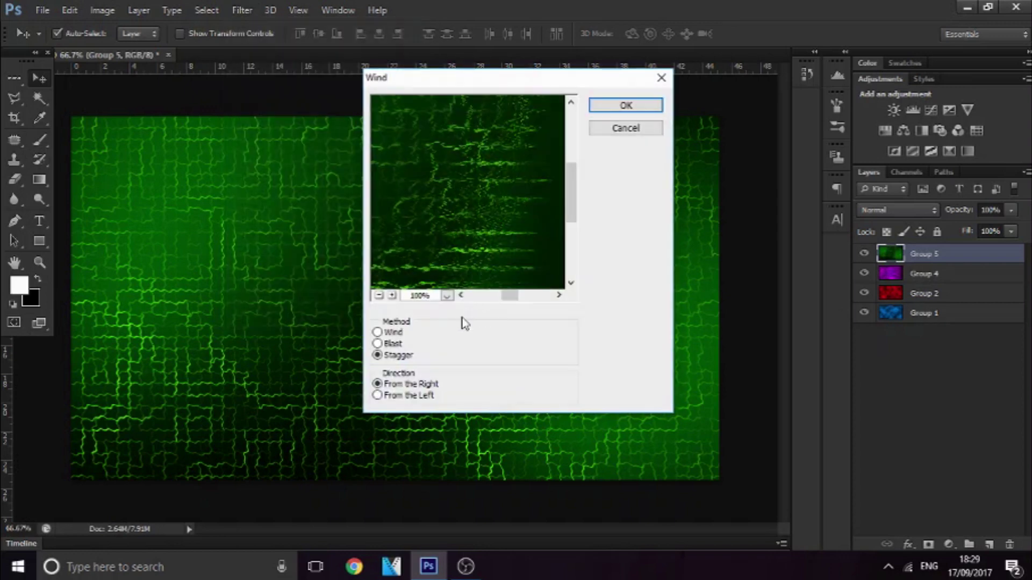
click(377, 344)
click(389, 333)
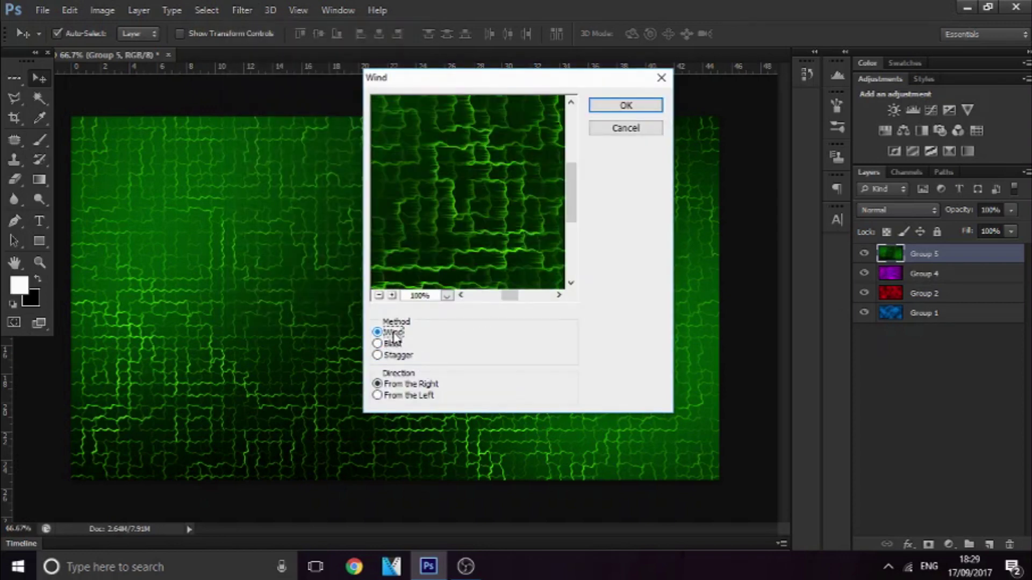
click(623, 106)
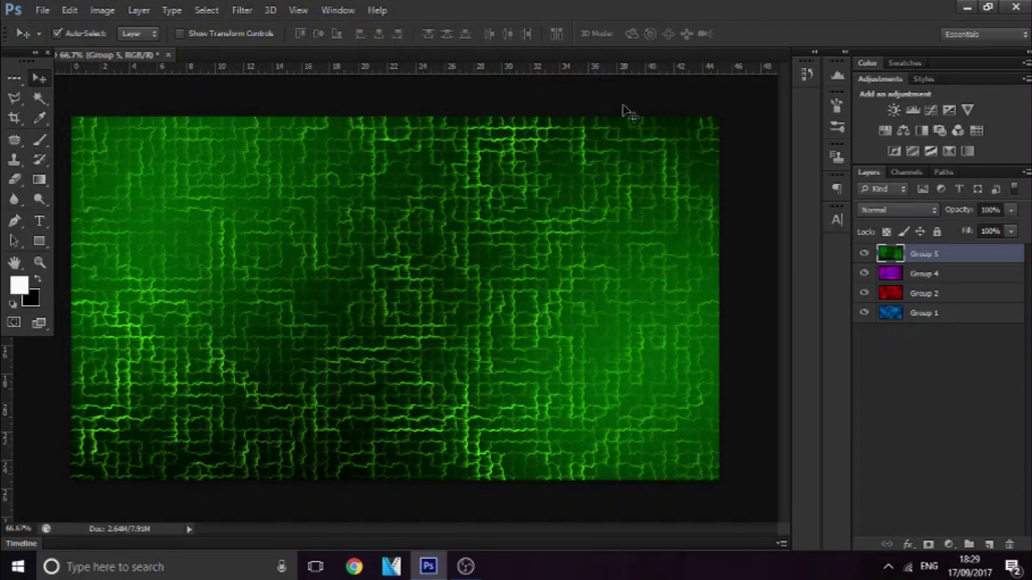
Step: Hide Group 5 to reveal the purple Group 4 beneath
right_click(557, 268)
click(355, 333)
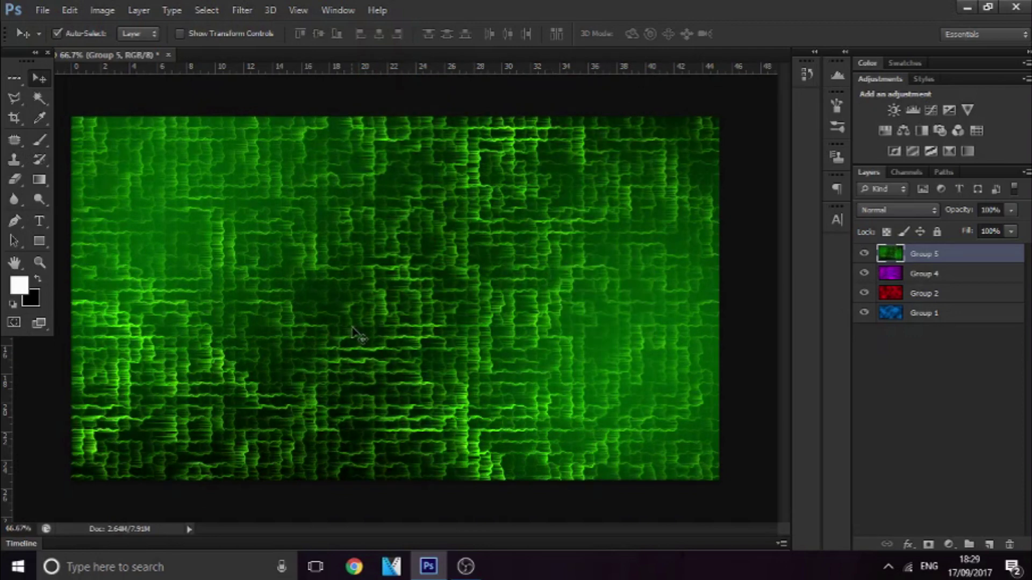
click(866, 253)
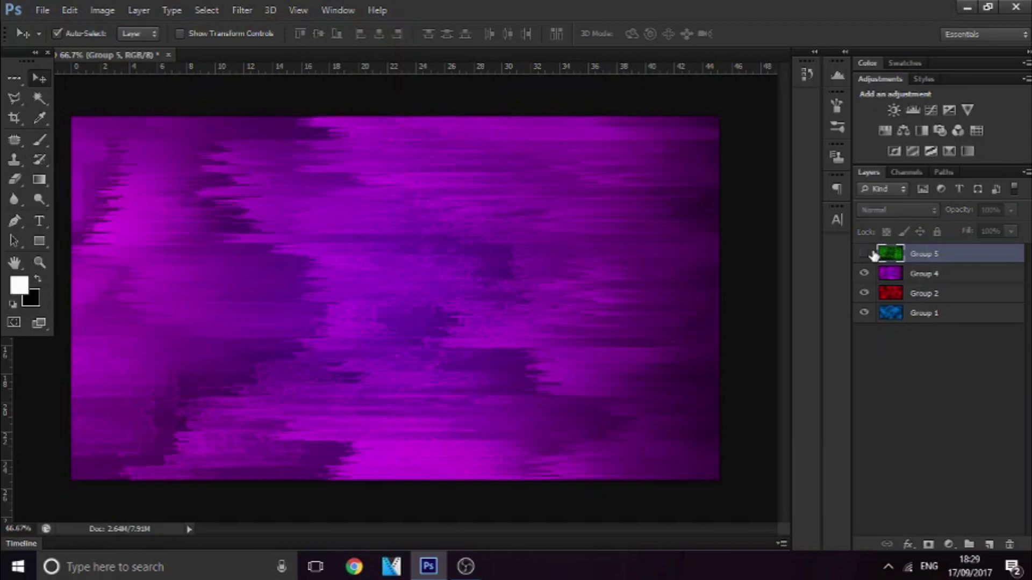